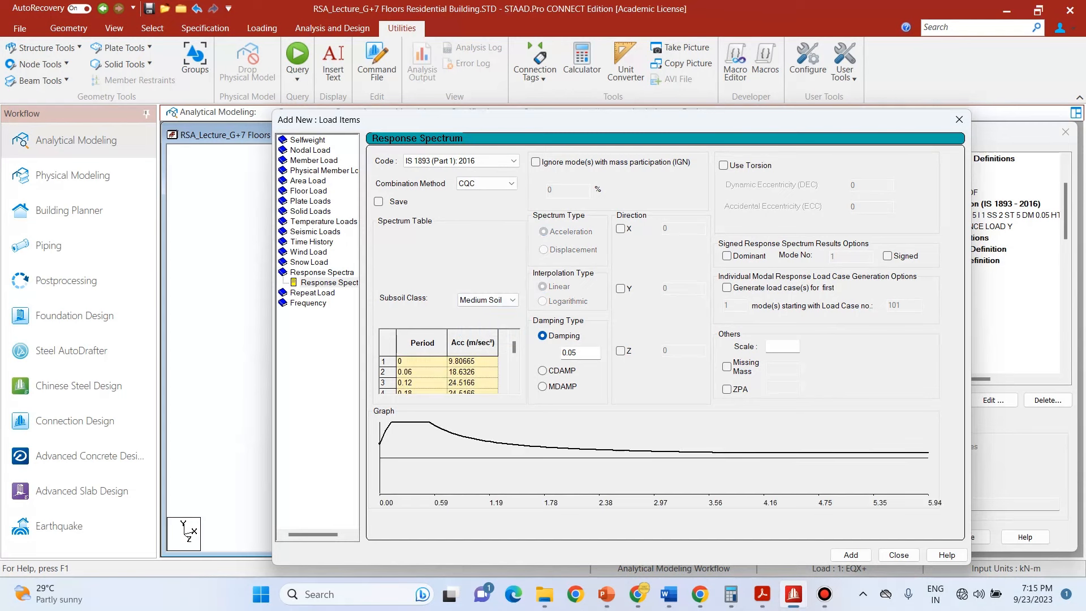
Step: Finish and add the EQX+ response spectrum load with X direction factor 0.016, scale 1 and missing mass included
{"action": "left_click", "coordinate": [620, 229]}
{"action": "double_click", "coordinate": [665, 228]}
{"action": "type", "text": "0.016"}
{"action": "left_click", "coordinate": [781, 346]}
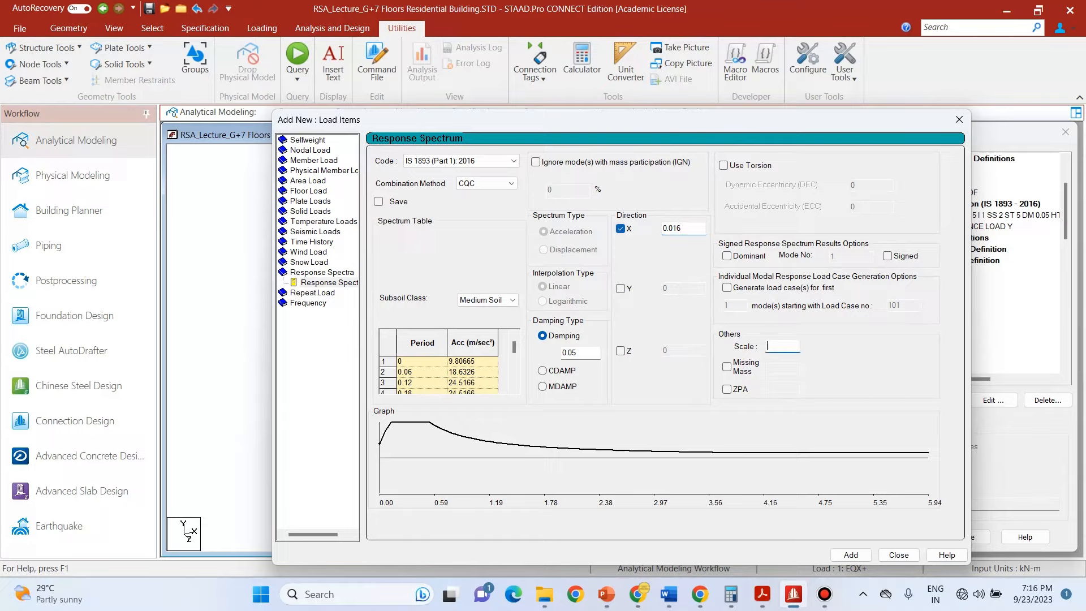
{"action": "type", "text": "1"}
{"action": "left_click", "coordinate": [727, 366]}
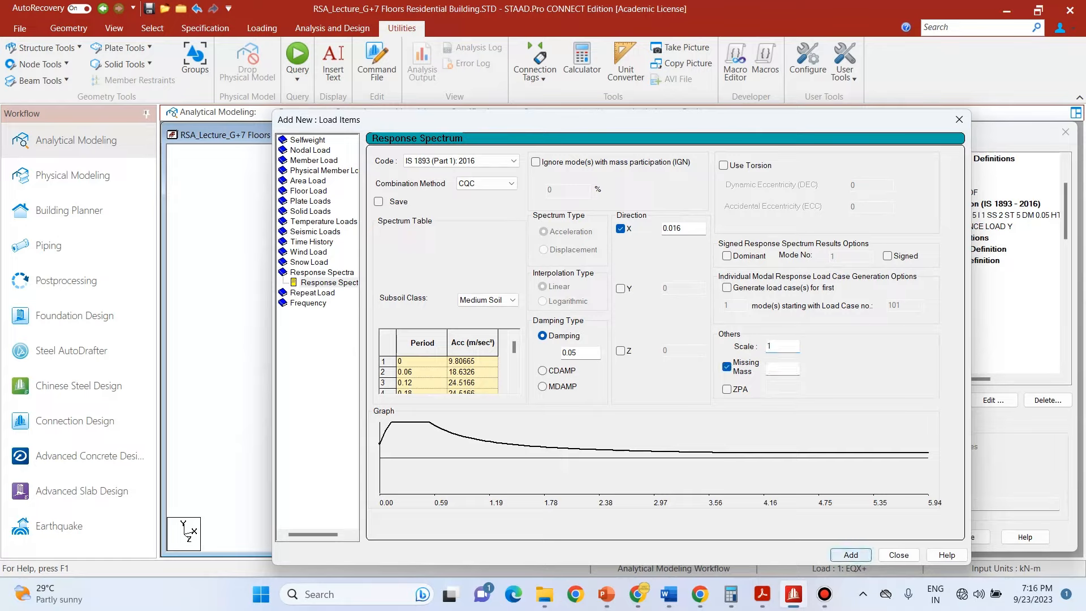
{"action": "left_click", "coordinate": [850, 554]}
{"action": "left_click", "coordinate": [898, 555]}
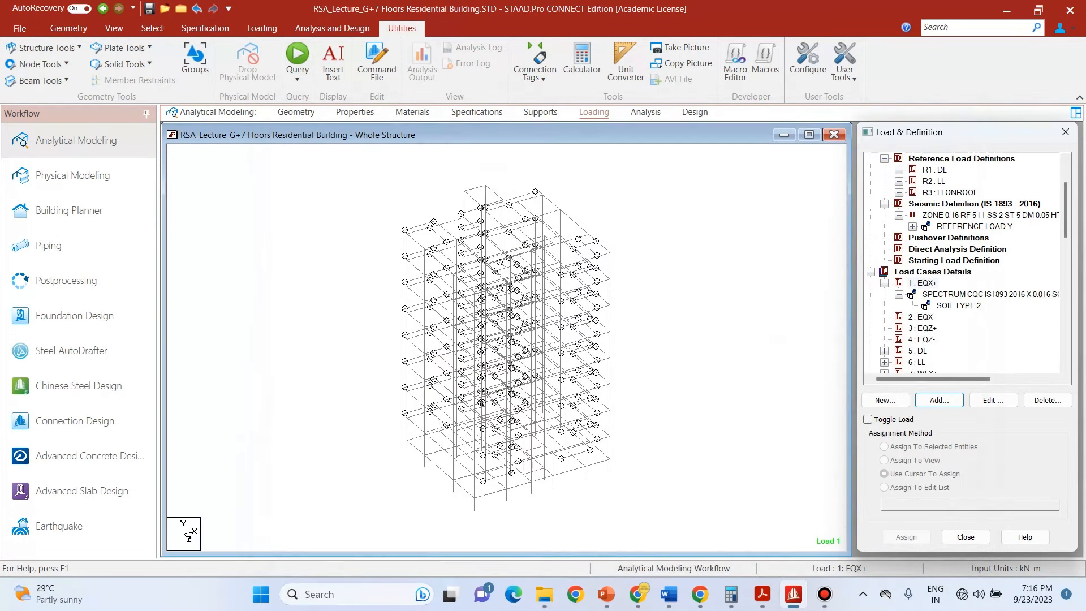
Step: Start a response spectrum load item for load case 2, EQX-, using code IS 1893 (Part 1): 2016 and the CQC combination method
{"action": "scroll", "coordinate": [966, 262], "scroll_direction": "down", "scroll_amount": 1}
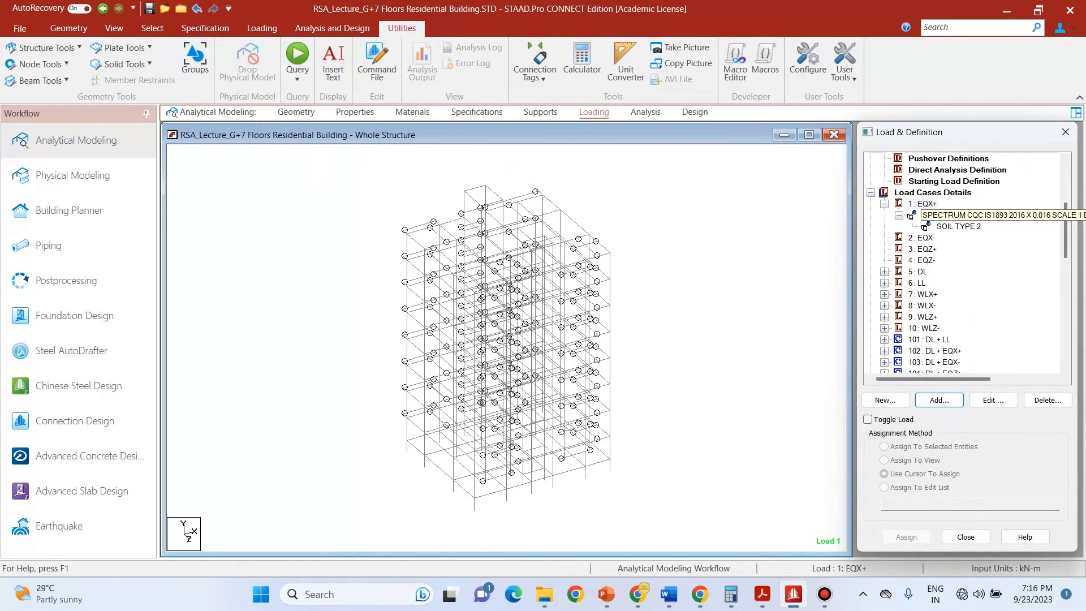
{"action": "left_click", "coordinate": [920, 237]}
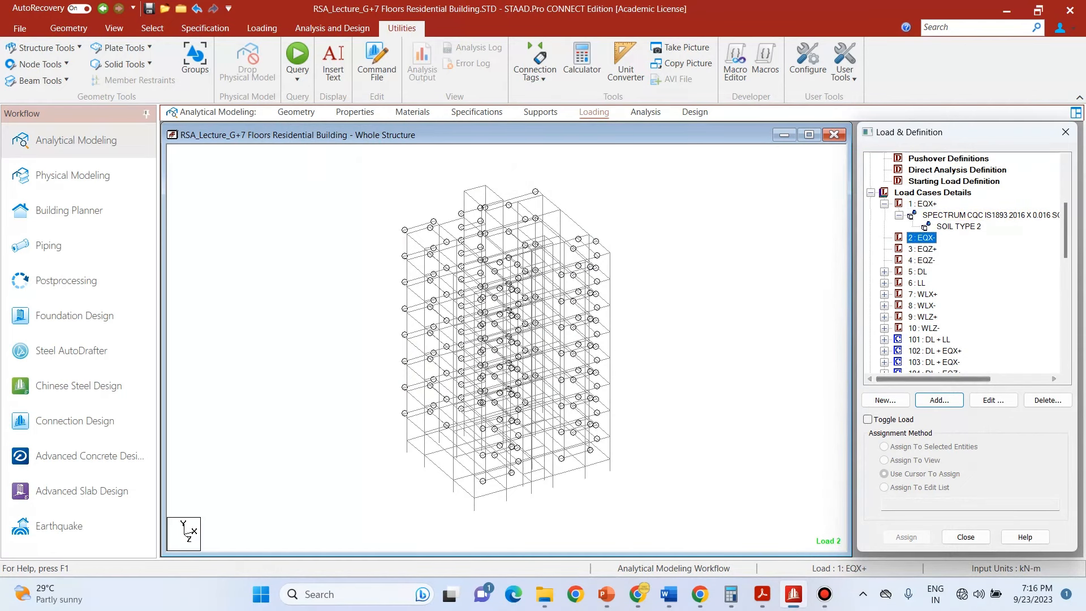
{"action": "left_click", "coordinate": [939, 400]}
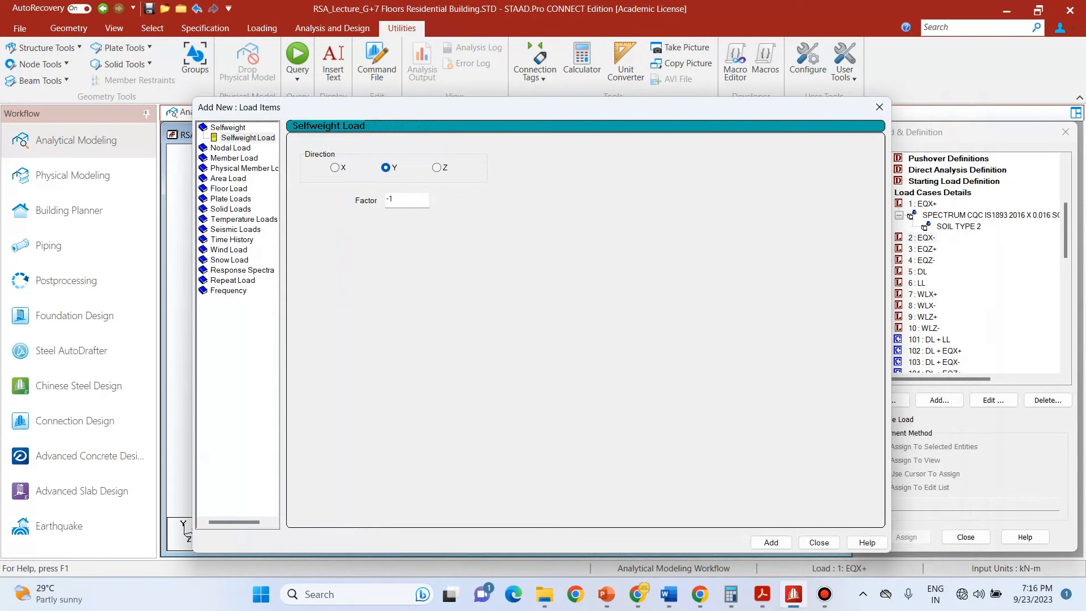
{"action": "left_click", "coordinate": [242, 269]}
{"action": "left_click", "coordinate": [381, 149]}
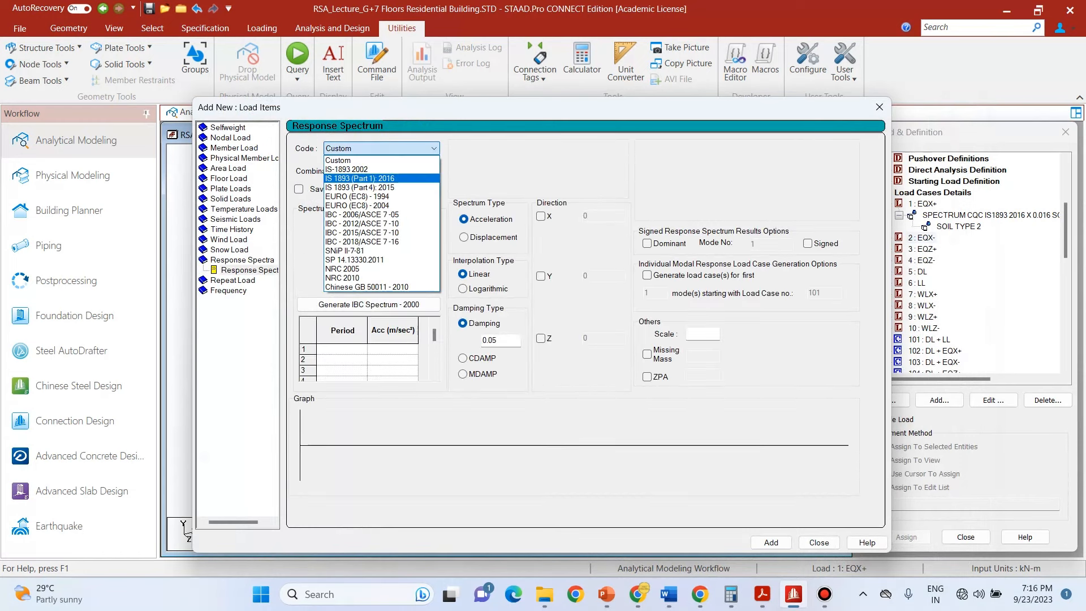
{"action": "left_click", "coordinate": [359, 179]}
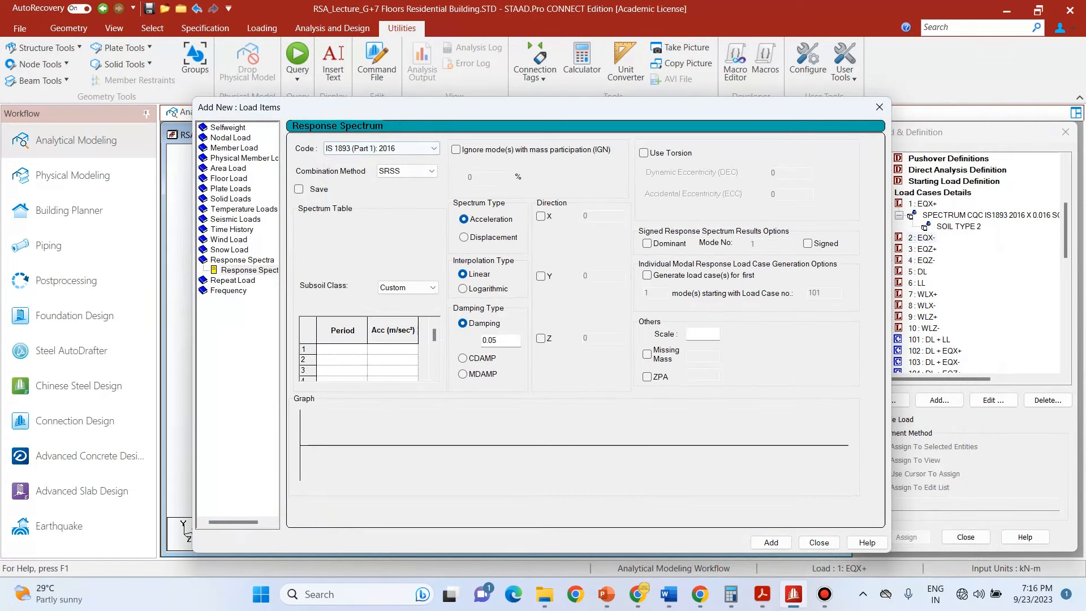
{"action": "left_click", "coordinate": [407, 171]}
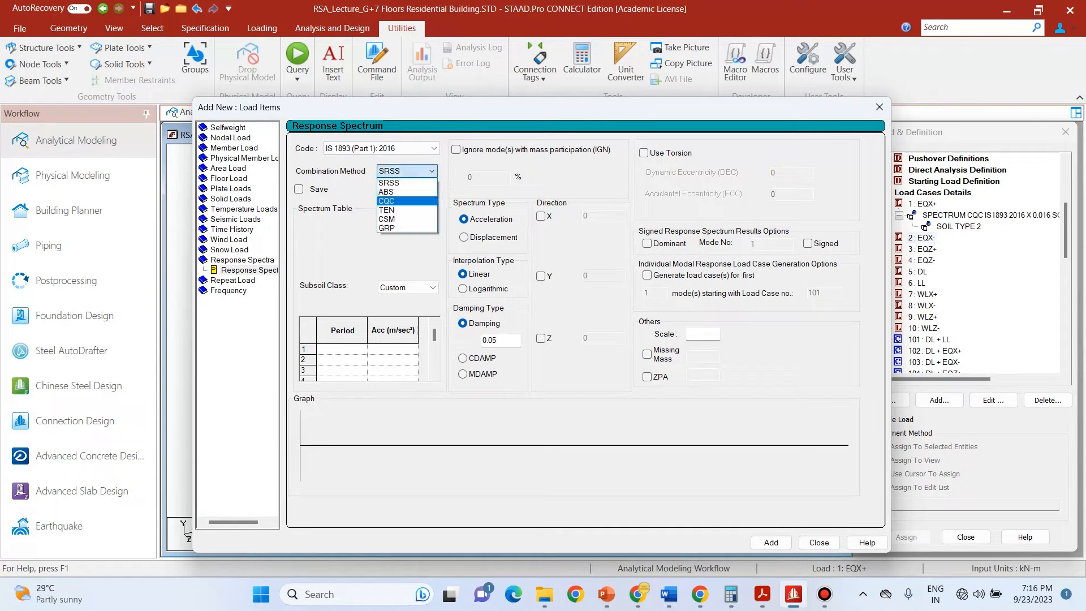
{"action": "left_click", "coordinate": [396, 201]}
Step: Add the EQX- spectrum with X direction factor 0.016, scale 1, missing mass included and Medium Soil as the subsoil class
{"action": "left_click", "coordinate": [541, 216]}
{"action": "left_click", "coordinate": [602, 216]}
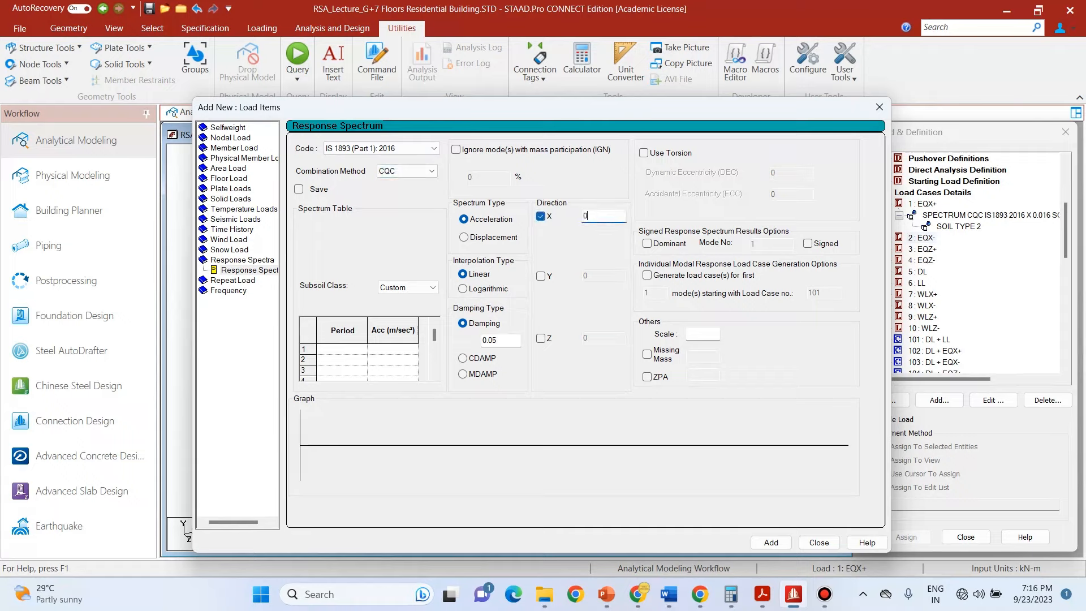
{"action": "type", "text": ".016"}
{"action": "left_click", "coordinate": [701, 333]}
{"action": "type", "text": "1"}
{"action": "left_click", "coordinate": [647, 354]}
{"action": "left_click", "coordinate": [408, 287]}
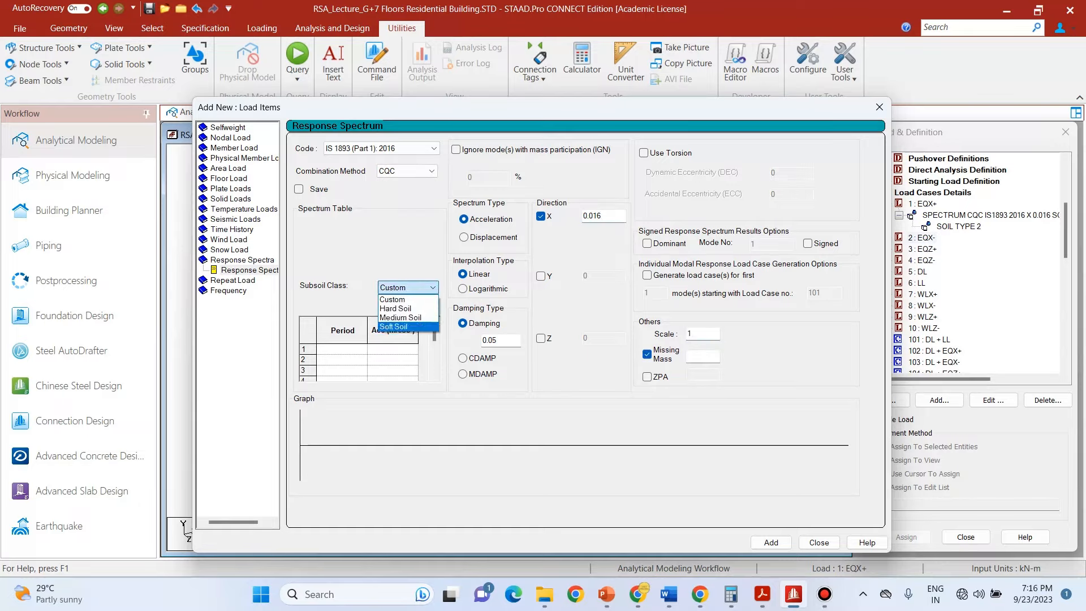
{"action": "left_click", "coordinate": [400, 318]}
{"action": "left_click", "coordinate": [771, 542]}
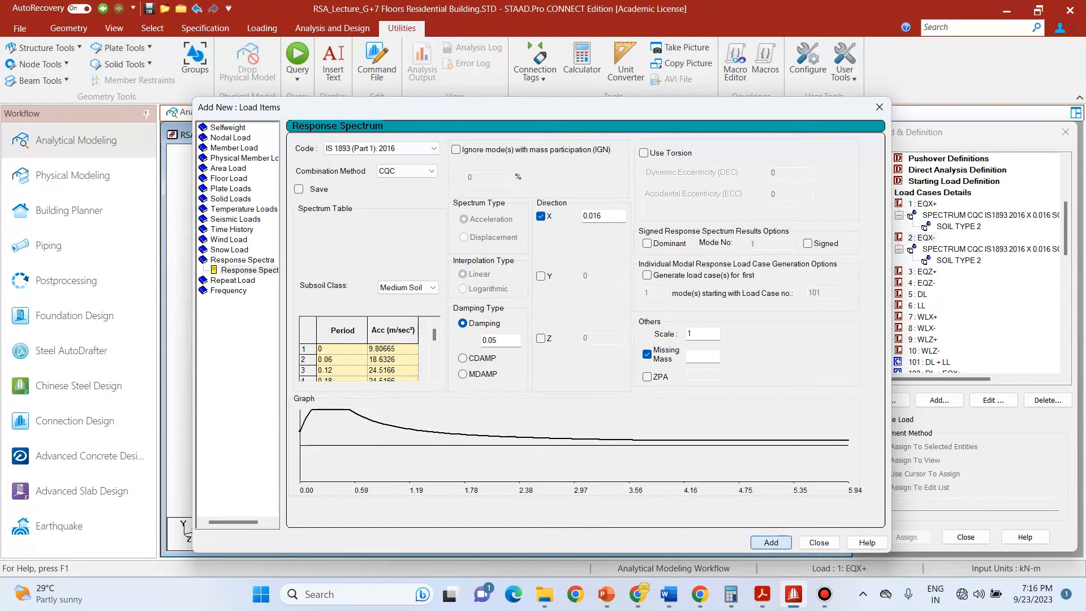
{"action": "left_click", "coordinate": [819, 541]}
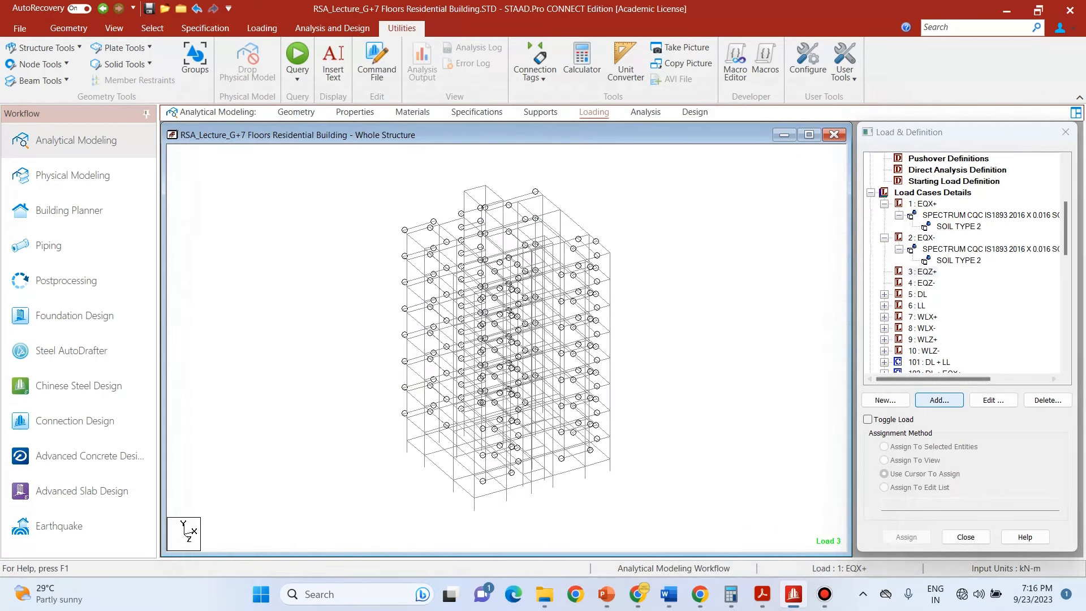
Step: Start a response spectrum load item for load case 3, EQZ+, using code IS 1893 (Part 1): 2016 and the CQC combination method
{"action": "left_click", "coordinate": [939, 400]}
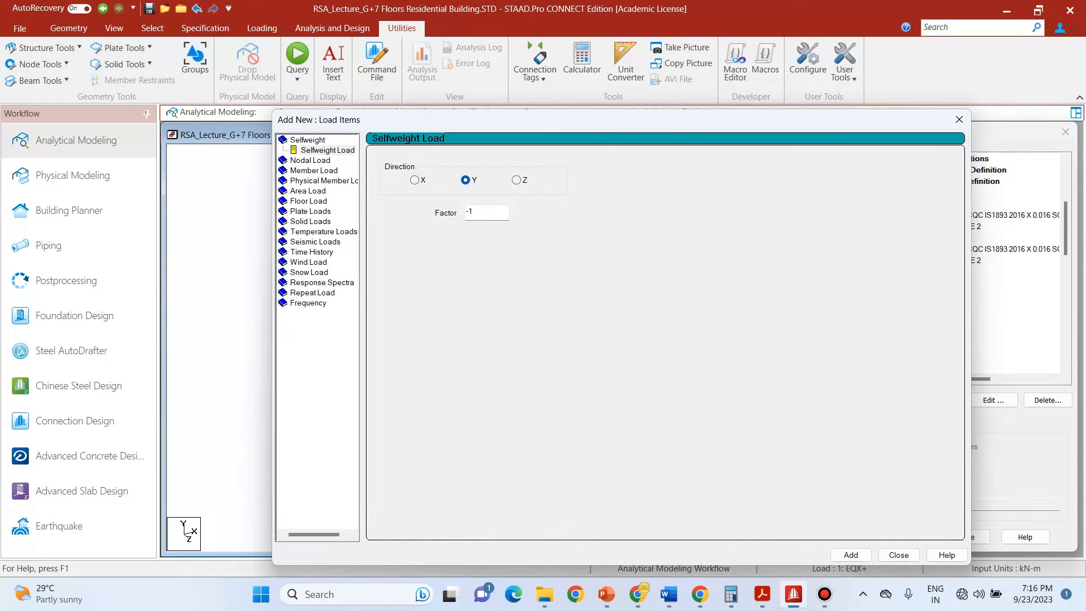
{"action": "left_click", "coordinate": [322, 282]}
{"action": "left_click", "coordinate": [461, 161]}
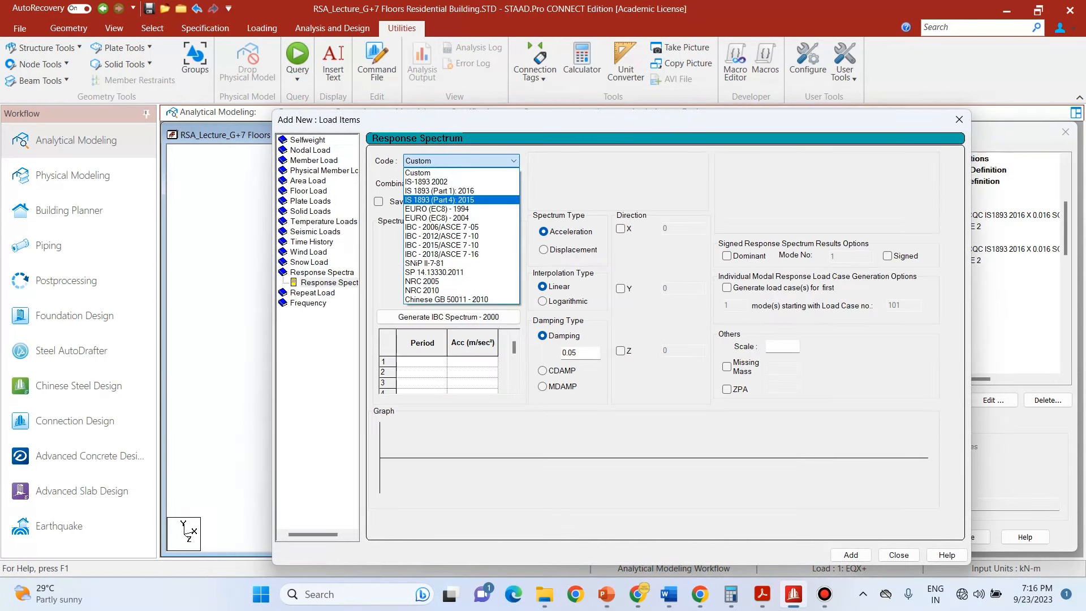
{"action": "left_click", "coordinate": [439, 191]}
{"action": "left_click", "coordinate": [486, 183]}
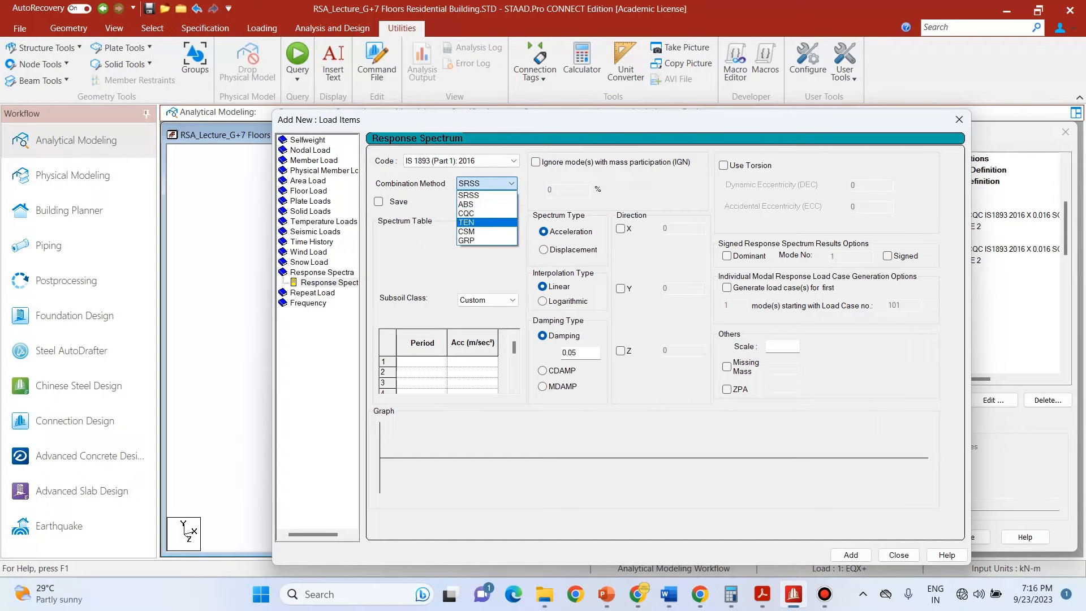
{"action": "left_click", "coordinate": [481, 218]}
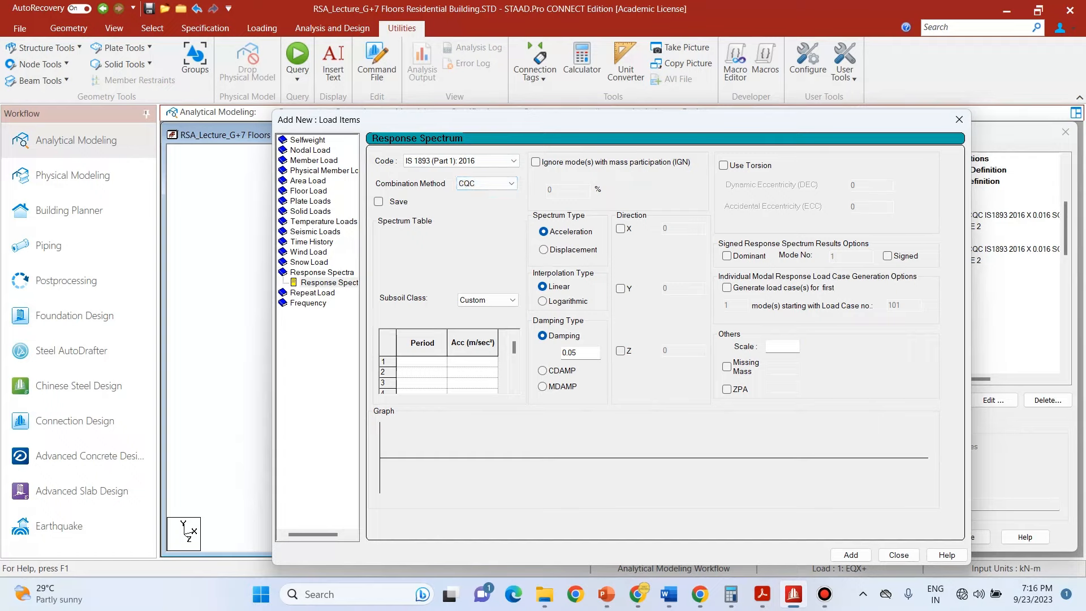
Step: Add the EQZ+ spectrum with Z direction factor 0.016, scale 1, missing mass included and Medium Soil as the subsoil class
{"action": "left_click", "coordinate": [620, 350]}
{"action": "left_click", "coordinate": [693, 350]}
{"action": "type", "text": ".016"}
{"action": "left_click", "coordinate": [782, 346]}
{"action": "type", "text": "1"}
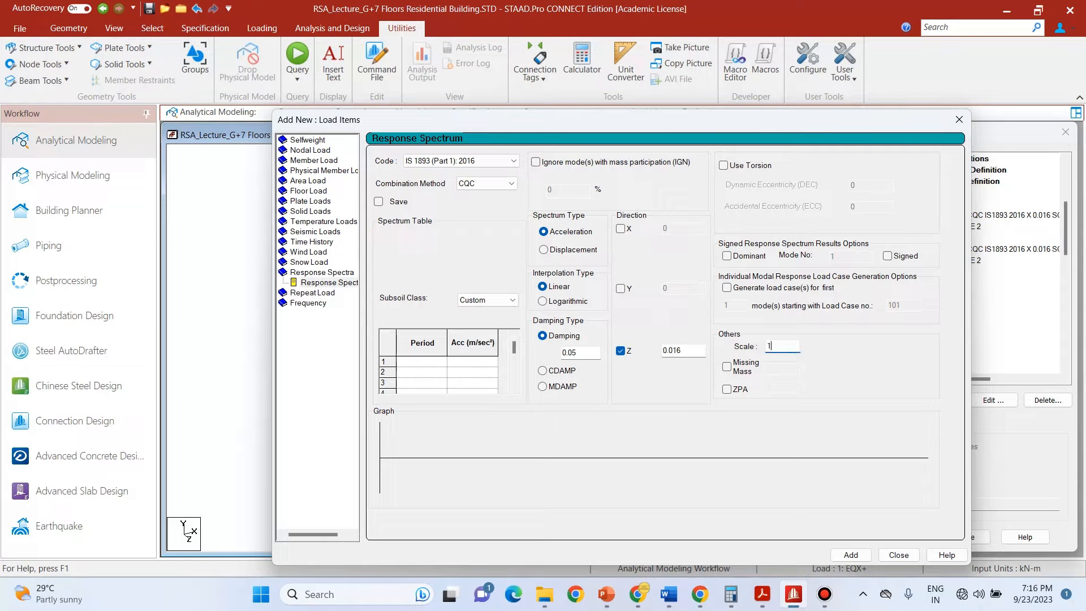
{"action": "left_click", "coordinate": [727, 389]}
{"action": "left_click", "coordinate": [727, 389]}
{"action": "left_click", "coordinate": [727, 367]}
{"action": "left_click", "coordinate": [487, 300]}
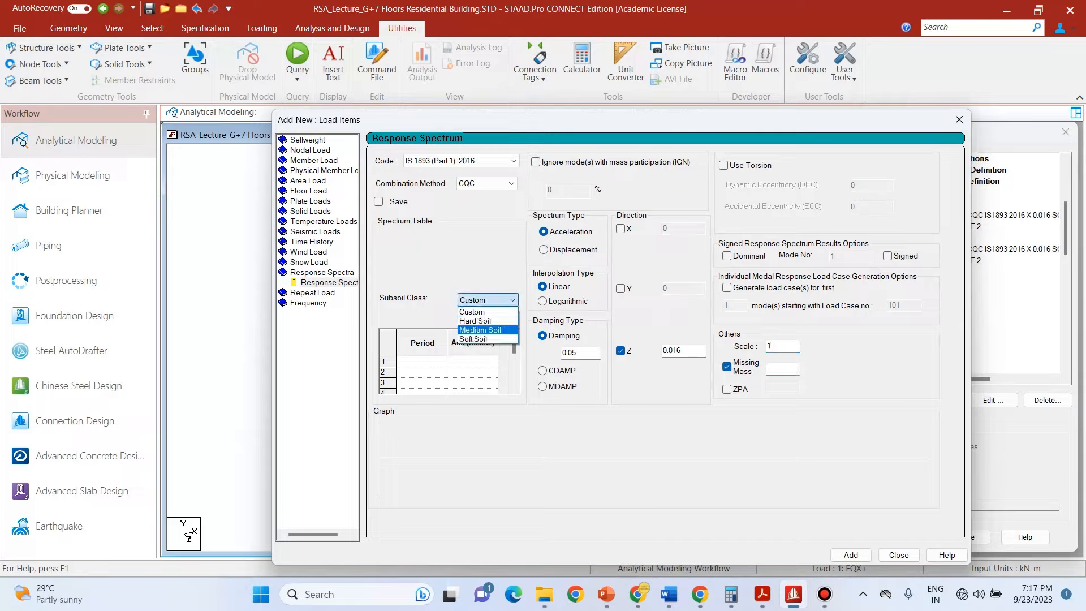
{"action": "left_click", "coordinate": [480, 329]}
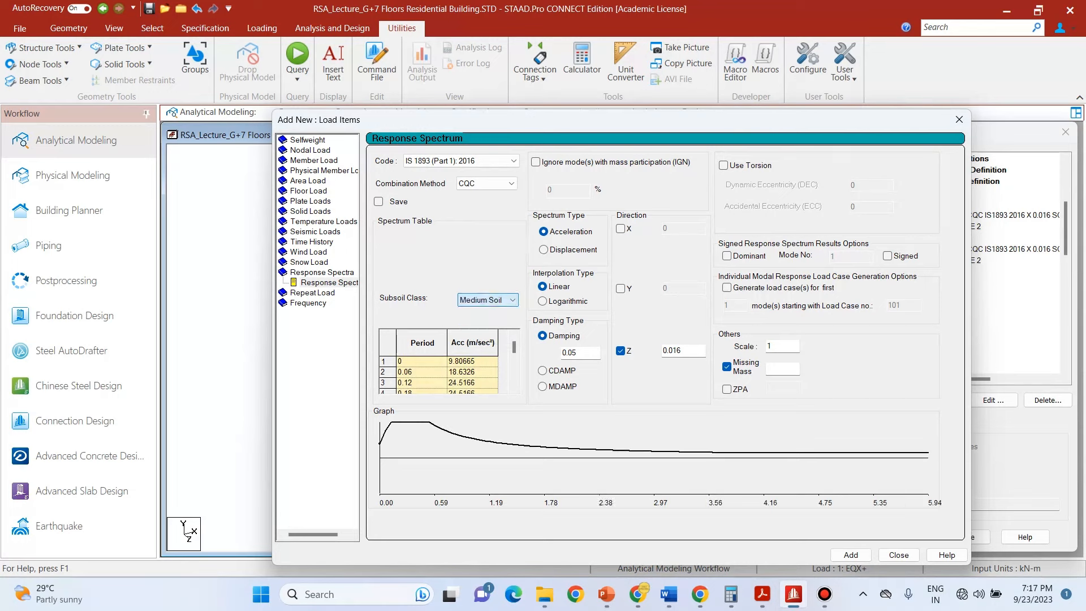
{"action": "left_click", "coordinate": [898, 555]}
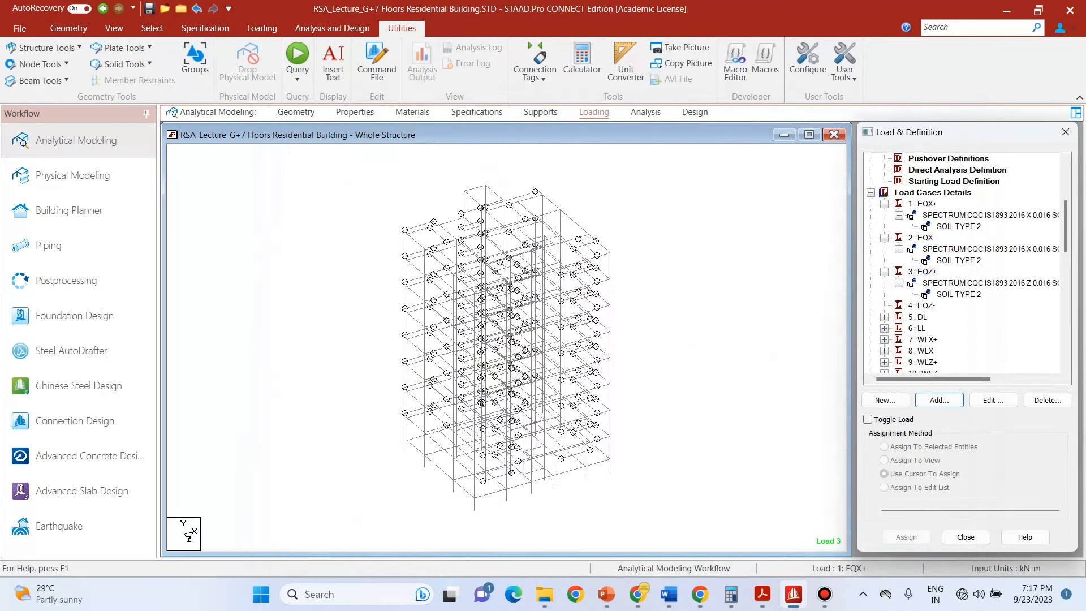
Step: Define the EQZ- response spectrum with IS 1893 (Part 1): 2016, CQC, Medium Soil, Z direction factor 0.016, scale 1 and missing mass included
{"action": "left_click", "coordinate": [922, 305]}
{"action": "left_click", "coordinate": [938, 400]}
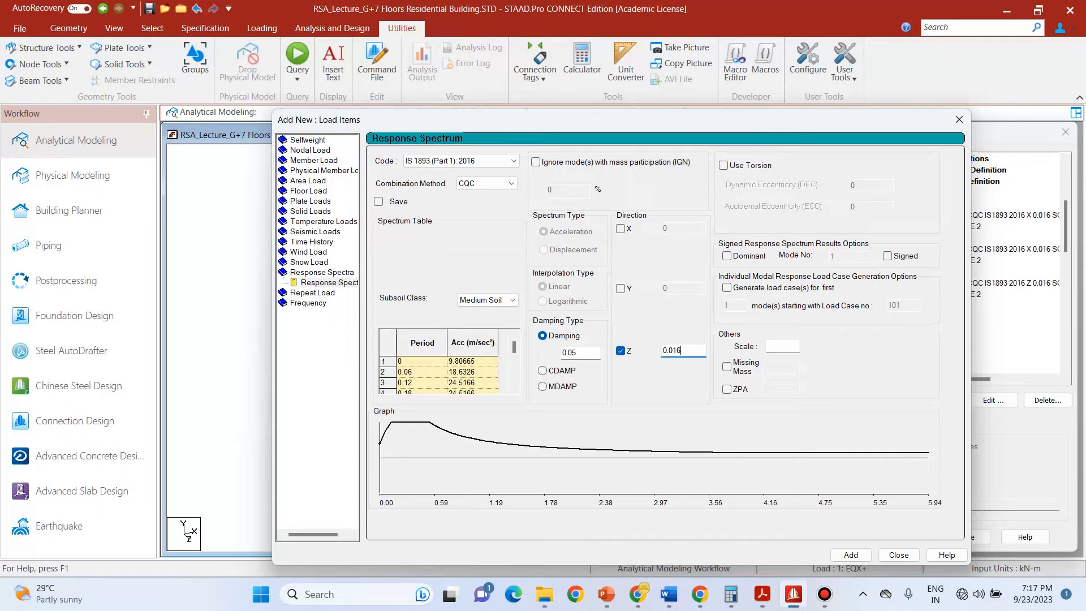
{"action": "left_click", "coordinate": [727, 367]}
{"action": "left_click", "coordinate": [782, 346]}
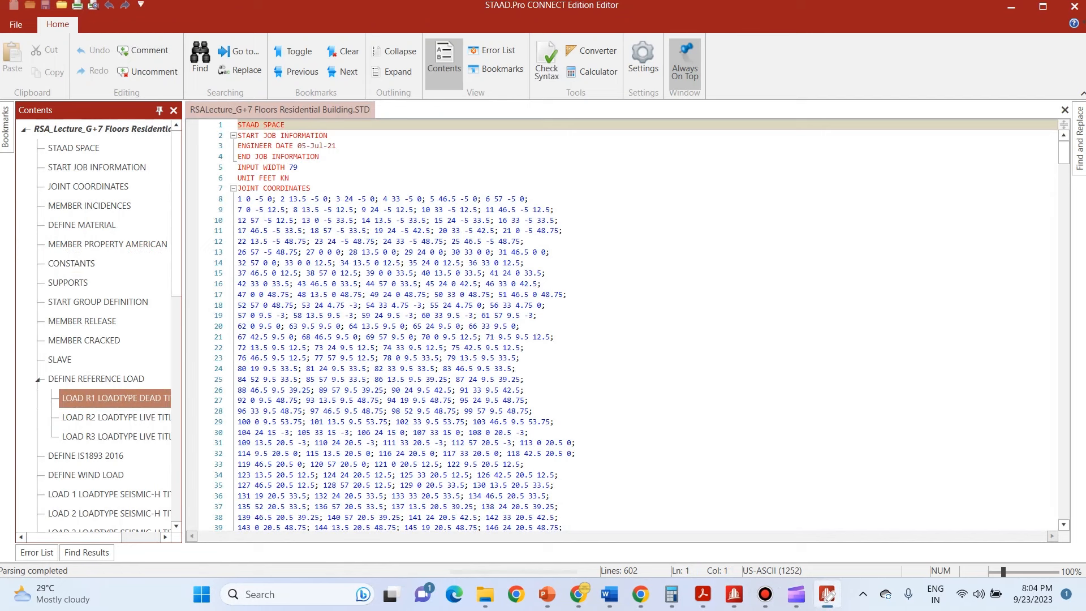
Step: In the STAAD.Pro Editor, copy the dead load commands of reference load R1, from the SELFWEIGHT line through the _LIFTCABBIN floor load
{"action": "left_click", "coordinate": [113, 347]}
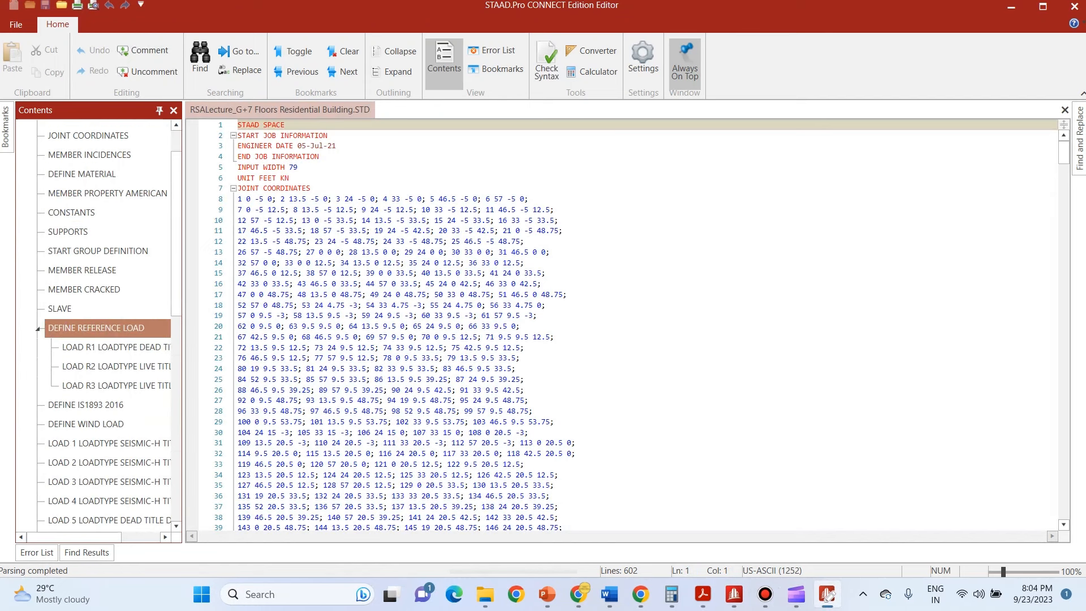
{"action": "double_click", "coordinate": [113, 347]}
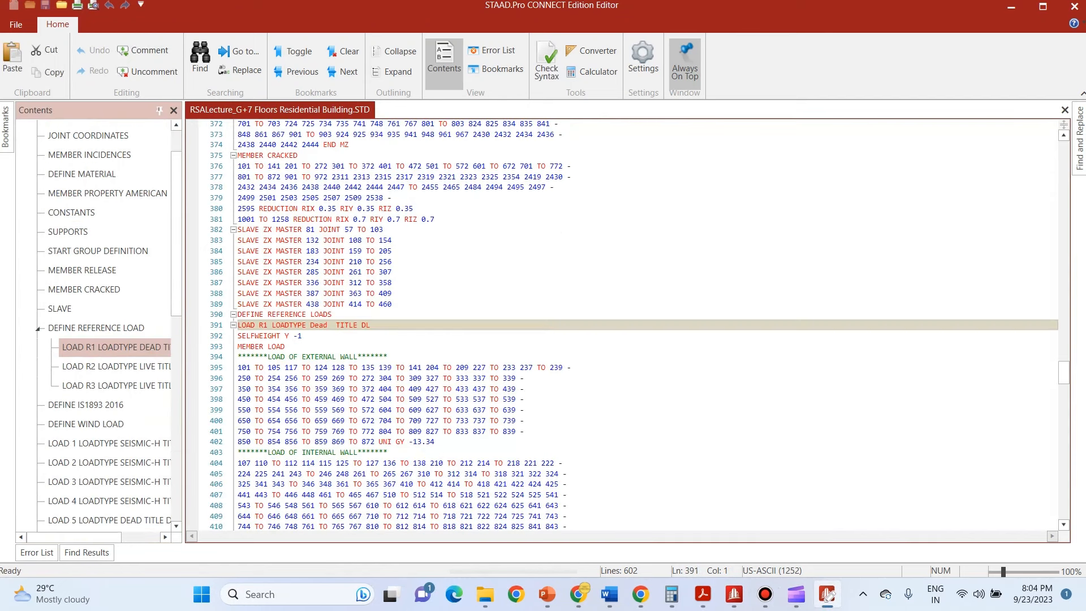
{"action": "key", "text": "Down"}
{"action": "scroll", "coordinate": [621, 325], "scroll_direction": "down", "scroll_amount": 14}
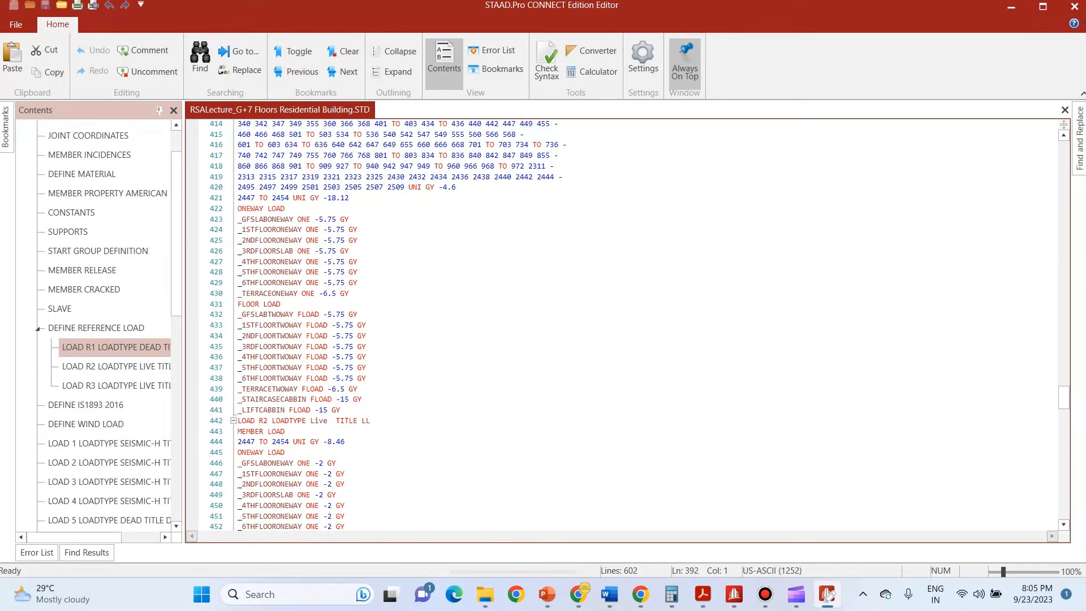
{"action": "left_click", "coordinate": [340, 410], "text": "shift"}
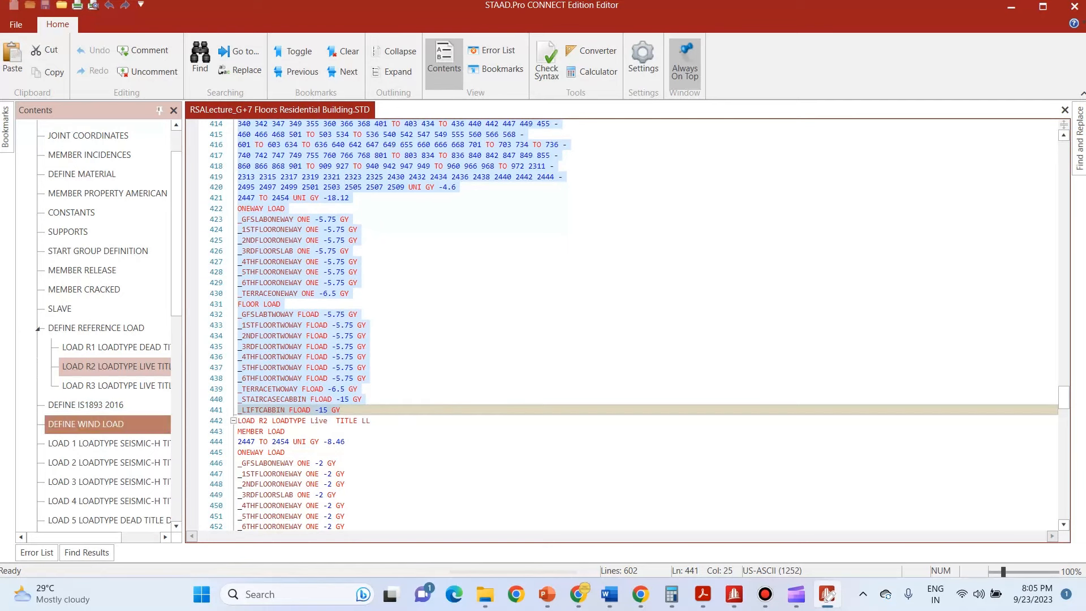
Step: Insert the comment line "****Lumping in X direction" directly below the title of load case 1, EQX+
{"action": "left_click", "coordinate": [108, 442]}
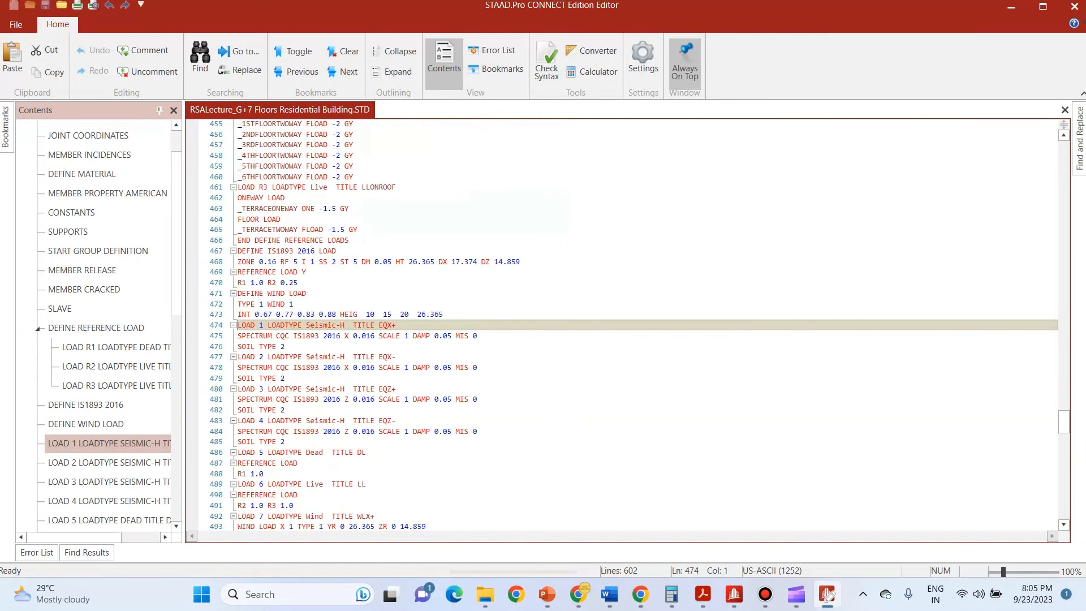
{"action": "left_click", "coordinate": [395, 325]}
{"action": "key", "text": "Return"}
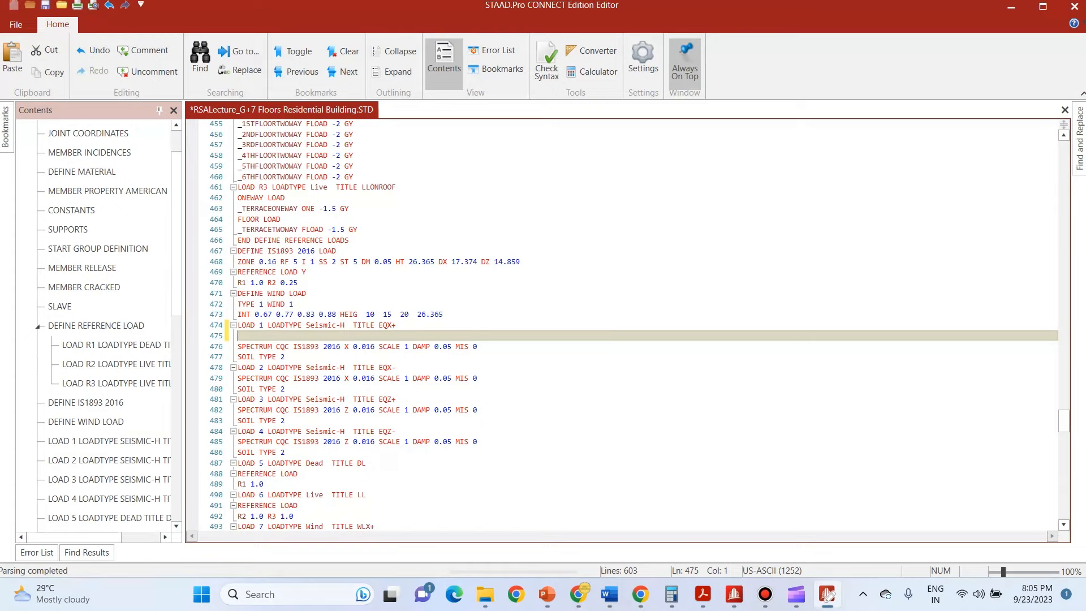
{"action": "type", "text": "****Lum"}
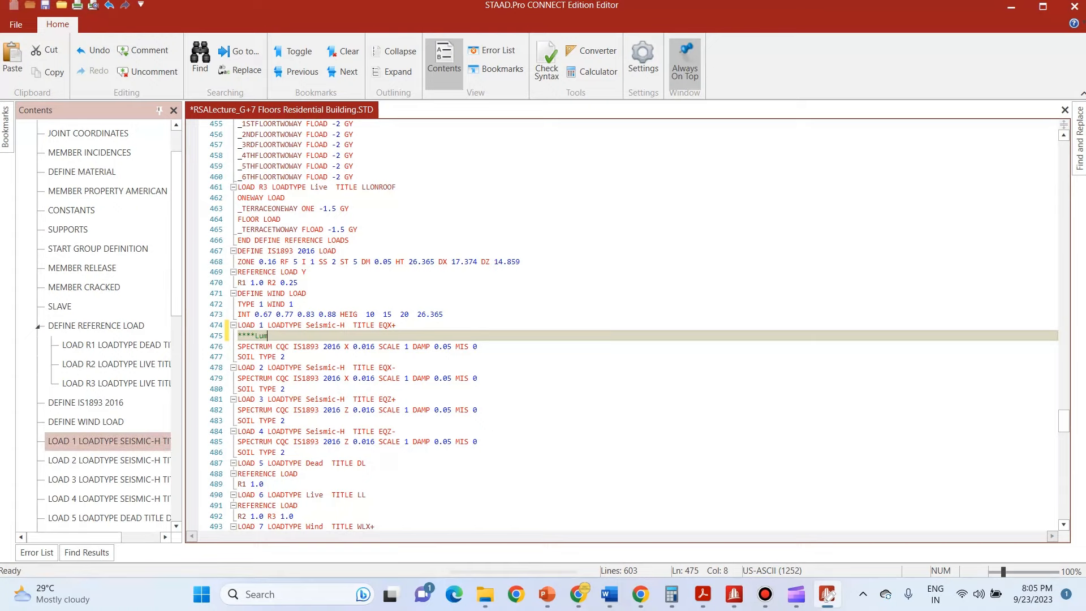
{"action": "type", "text": "pi"}
{"action": "key", "text": "BackSpace"}
{"action": "key", "text": "BackSpace"}
{"action": "key", "text": "BackSpace"}
{"action": "key", "text": "BackSpace"}
{"action": "key", "text": "BackSpace"}
{"action": "key", "text": "Caps_Lock"}
{"action": "type", "text": "DL"}
{"action": "key", "text": "BackSpace"}
{"action": "key", "text": "BackSpace"}
{"action": "key", "text": "BackSpace"}
{"action": "key", "text": "Caps_Lock"}
{"action": "type", "text": "Lumping in"}
{"action": "key", "text": "Caps_Lock"}
{"action": "type", "text": "X"}
{"action": "key", "text": "Caps_Lock"}
{"action": "type", "text": "direction"}
{"action": "key", "text": "Return"}
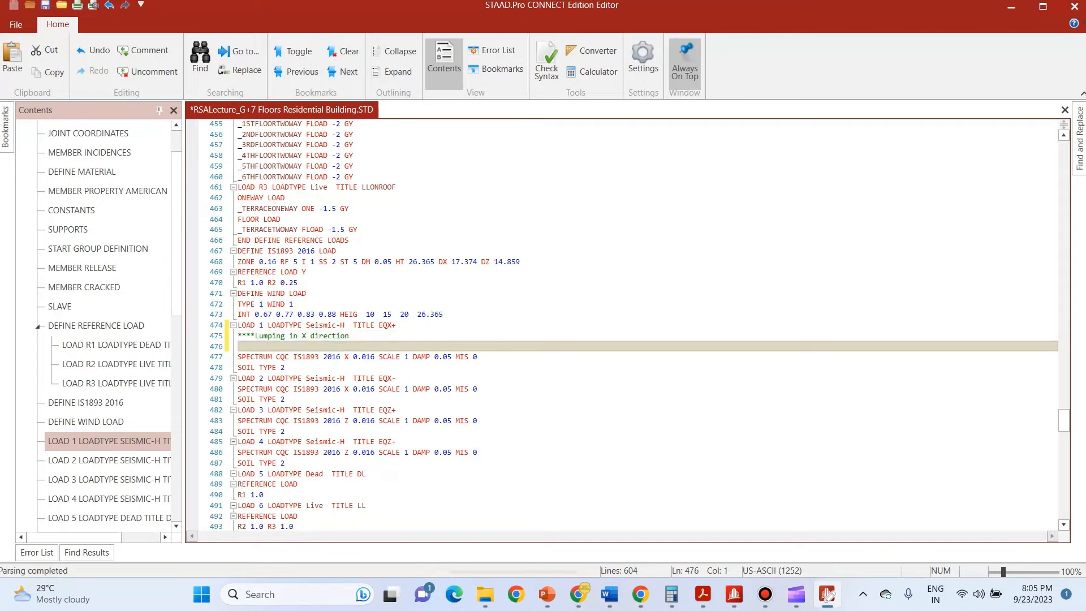
Step: Add the comment "*****DL Lumping" under the X direction comment and paste the copied dead load commands below it
{"action": "type", "text": "*****"}
{"action": "key", "text": "Caps_Lock"}
{"action": "type", "text": "DL L"}
{"action": "key", "text": "Caps_Lock"}
{"action": "type", "text": "Lumping"}
{"action": "key", "text": "Return"}
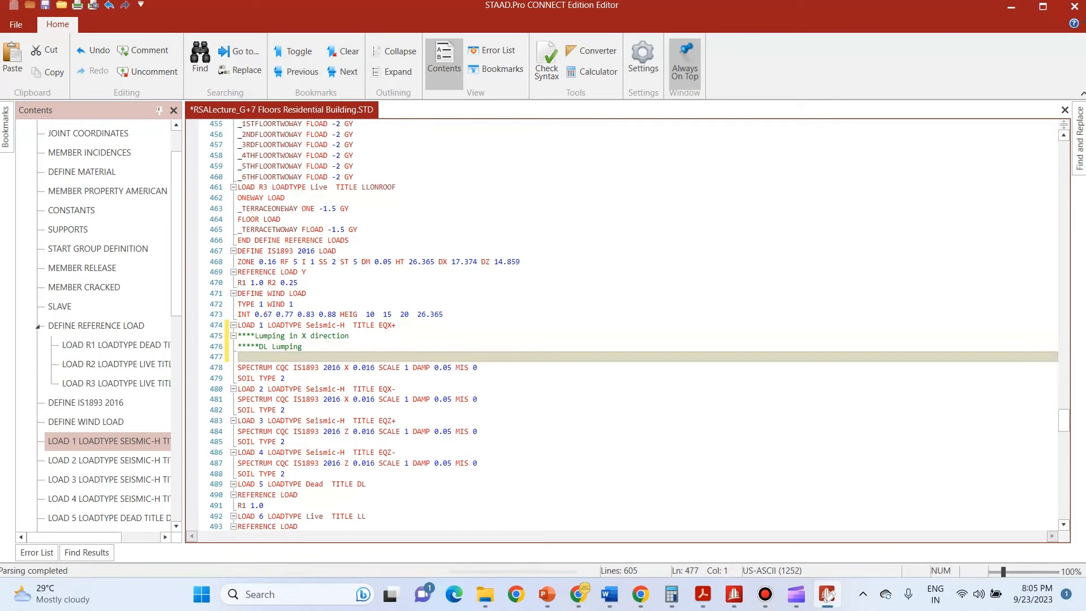
{"action": "key", "text": "ctrl+v"}
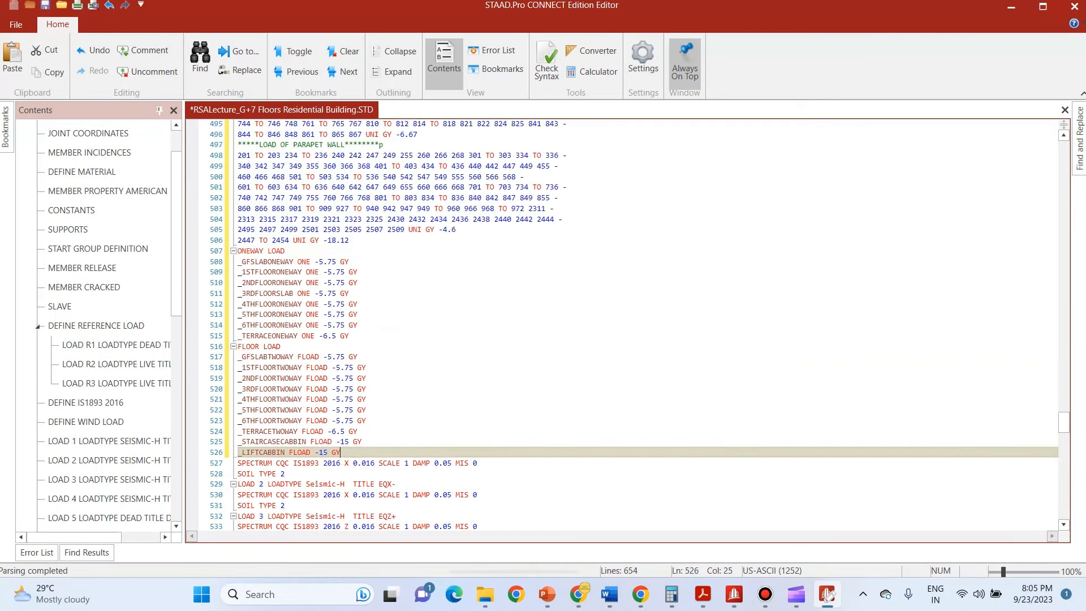
Step: Change the pasted SELFWEIGHT line under the DL Lumping comment of load case 1 to X 1
{"action": "scroll", "coordinate": [642, 325], "scroll_direction": "down", "scroll_amount": 3}
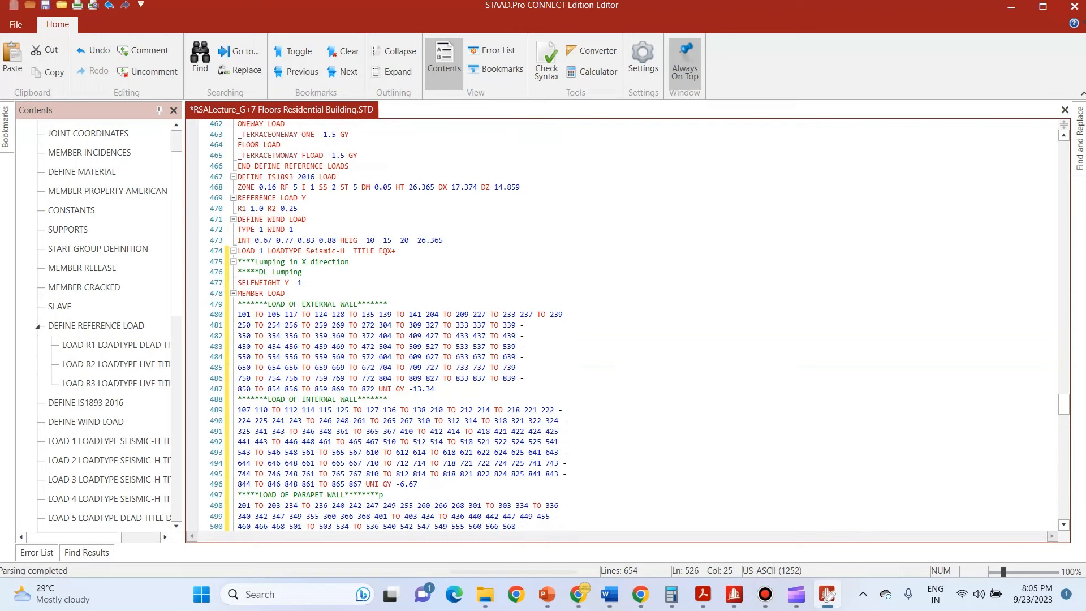
{"action": "left_click", "coordinate": [297, 282]}
{"action": "key", "text": "BackSpace"}
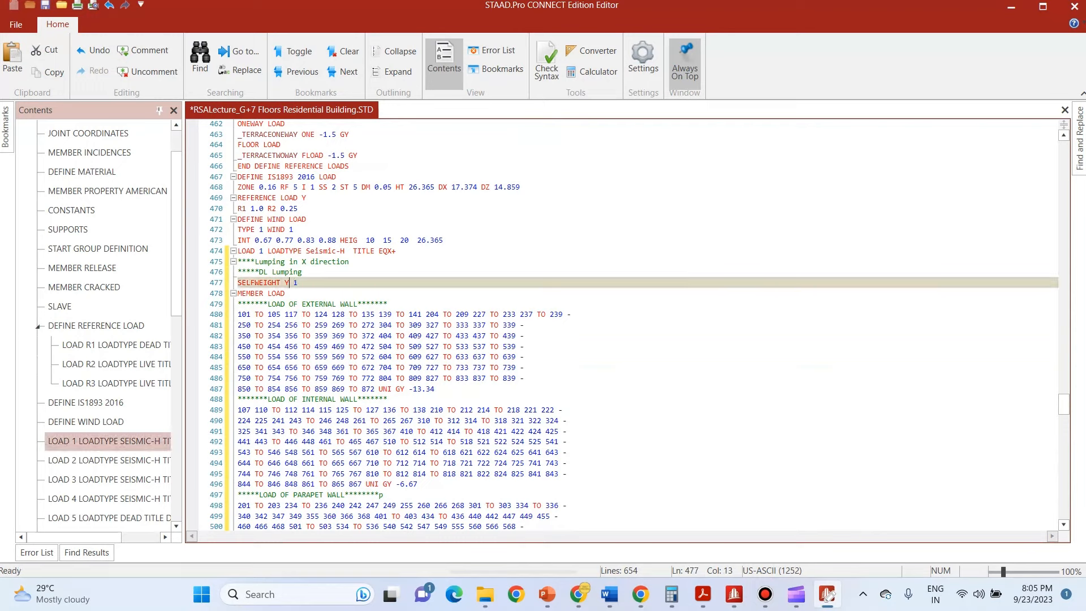
{"action": "key", "text": "Caps_Lock"}
{"action": "key", "text": "BackSpace"}
{"action": "type", "text": "X"}
Step: Set the external wall member load in load case 1 to UNI GX 13.34
{"action": "key", "text": "Down"}
{"action": "key", "text": "Down"}
{"action": "key", "text": "Down"}
{"action": "key", "text": "Down"}
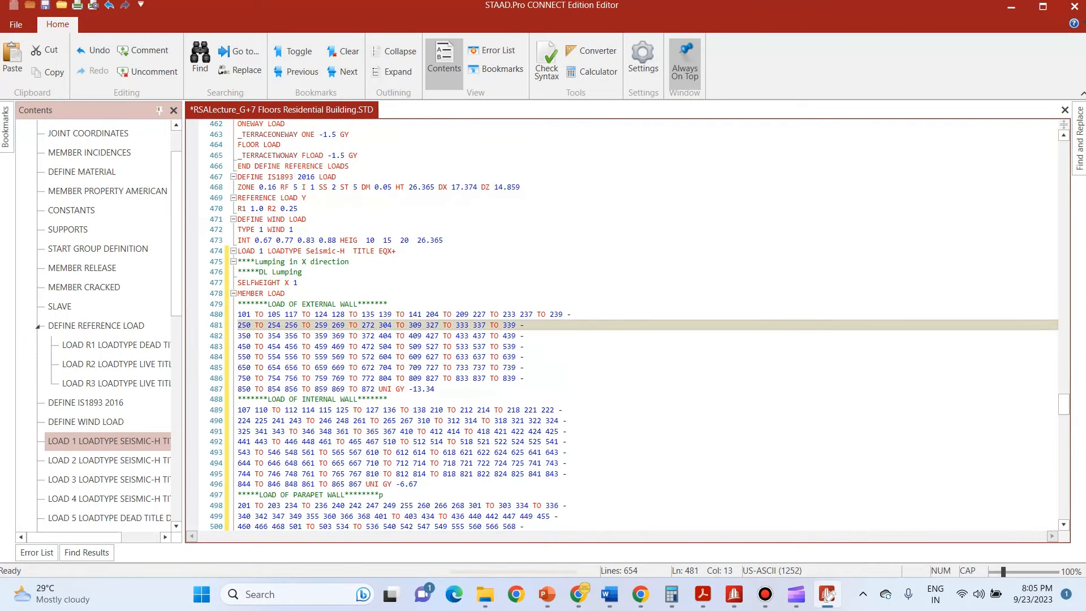
{"action": "left_click", "coordinate": [408, 388]}
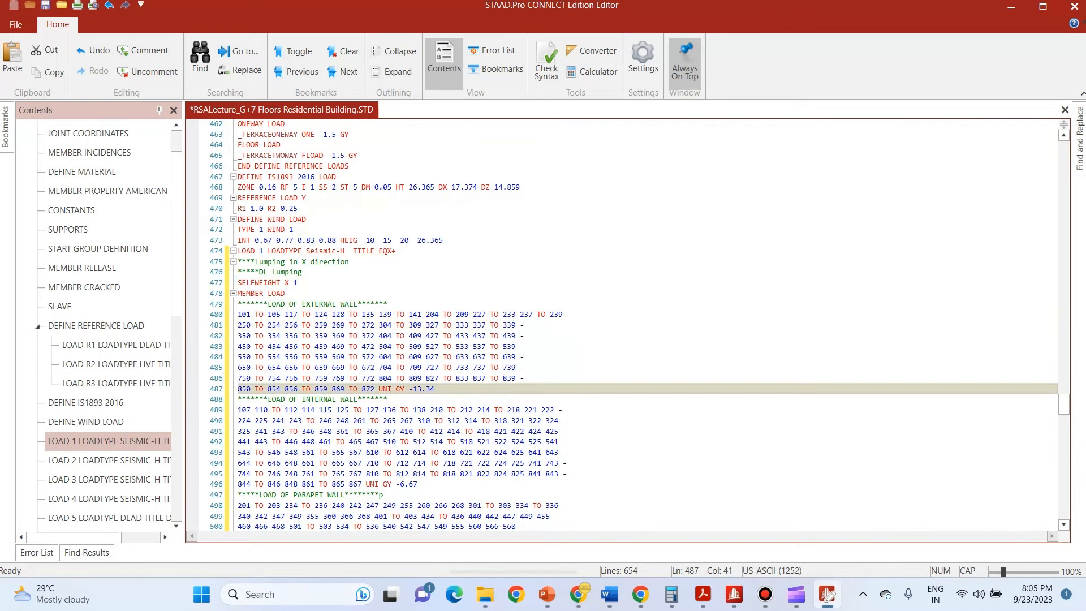
{"action": "key", "text": "BackSpace"}
{"action": "type", "text": "X"}
{"action": "key", "text": "Right"}
{"action": "key", "text": "Delete"}
Step: Set the internal wall member load in load case 1 to UNI GX 6.67
{"action": "left_click", "coordinate": [396, 484]}
{"action": "key", "text": "Delete"}
{"action": "key", "text": "Left"}
{"action": "key", "text": "Left"}
{"action": "key", "text": "BackSpace"}
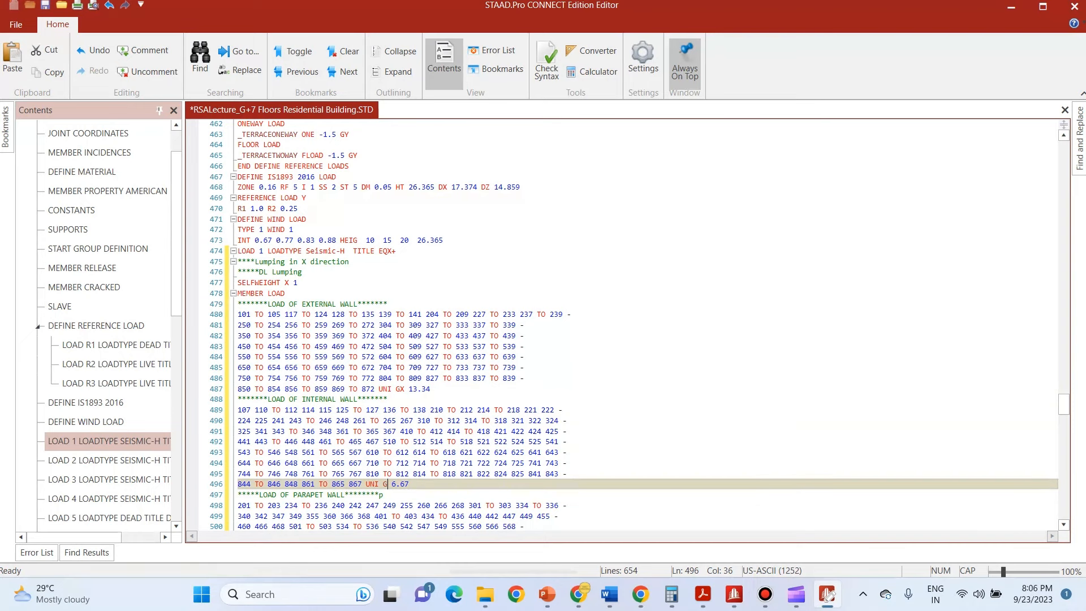
{"action": "type", "text": "X"}
Step: Set the parapet wall member load in load case 1 to UNI GX 4.6
{"action": "scroll", "coordinate": [622, 325], "scroll_direction": "down", "scroll_amount": 3}
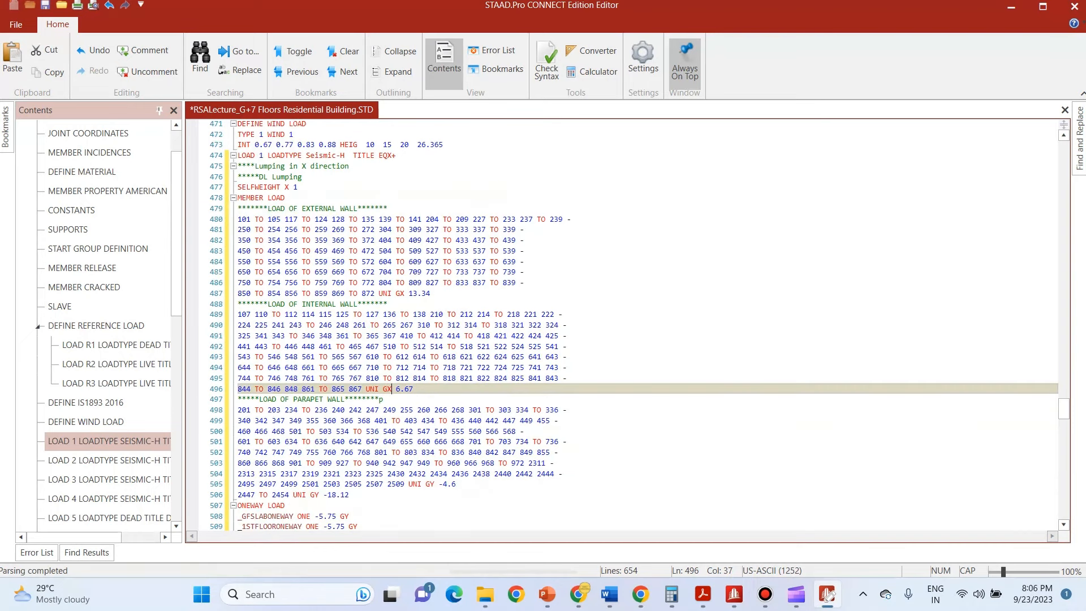
{"action": "left_click", "coordinate": [442, 484]}
{"action": "key", "text": "BackSpace"}
{"action": "key", "text": "Left"}
{"action": "key", "text": "BackSpace"}
{"action": "type", "text": "X"}
Step: Set the dead load on members 2447 TO 2454 in load case 1 to UNI GX 18.12
{"action": "left_click", "coordinate": [322, 494]}
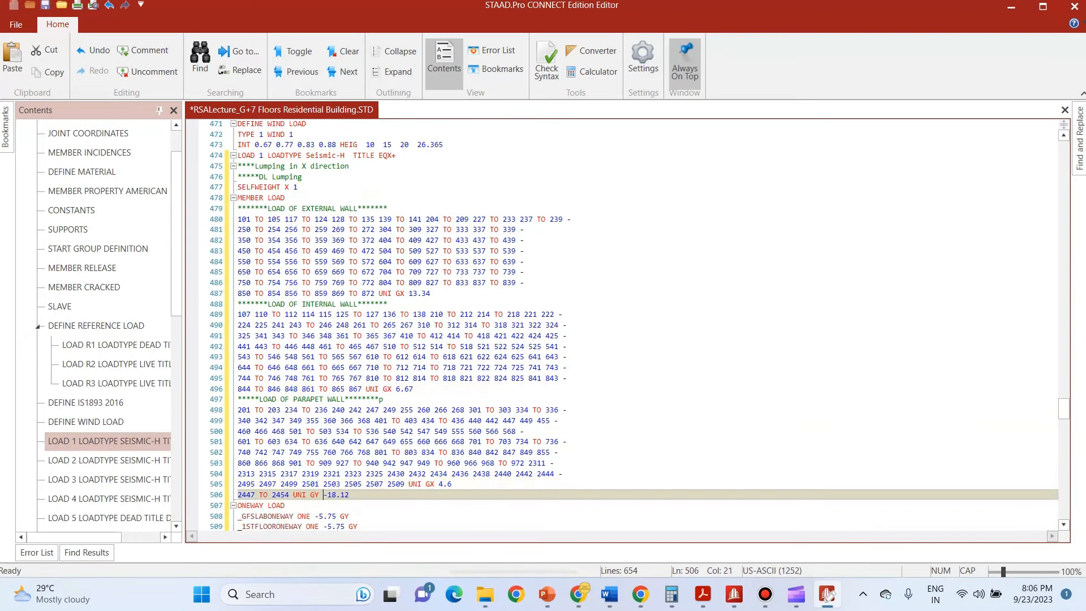
{"action": "key", "text": "Delete"}
{"action": "key", "text": "Left"}
{"action": "key", "text": "BackSpace"}
{"action": "type", "text": "X"}
Step: Make the lumped one-way dead loads positive in GX (5.75, terrace 6.5) and switch the floor loads' direction from _GFSLABTWOWAY down to GX
{"action": "scroll", "coordinate": [622, 325], "scroll_direction": "down", "scroll_amount": 10}
{"action": "key", "text": "BackSpace"}
{"action": "type", "text": "X"}
{"action": "key", "text": "Down"}
{"action": "key", "text": "BackSpace"}
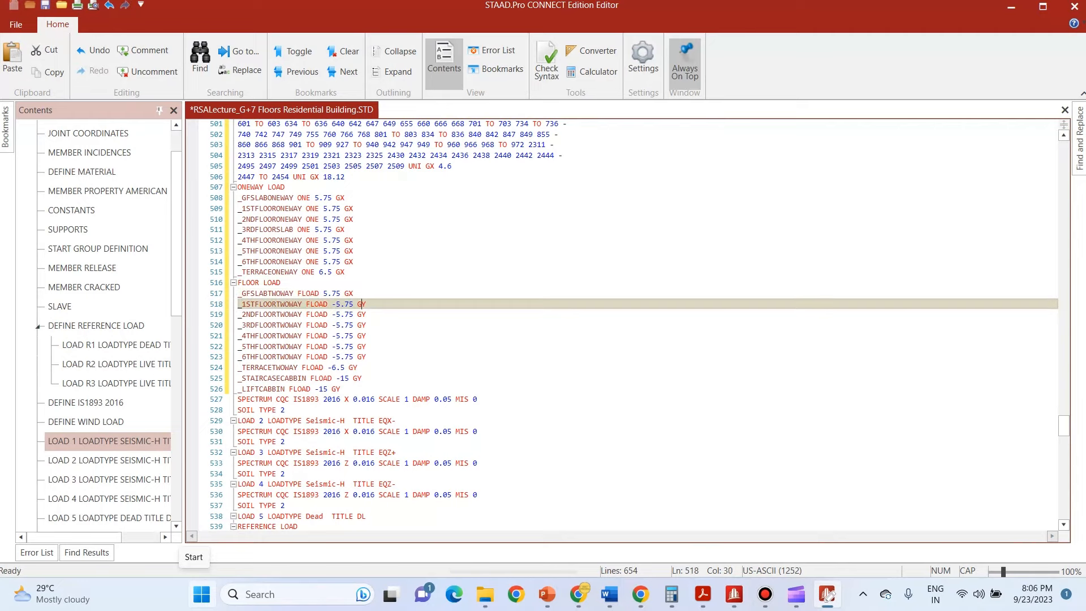
{"action": "type", "text": "X"}
{"action": "key", "text": "Down"}
{"action": "key", "text": "BackSpace"}
{"action": "type", "text": "X"}
{"action": "key", "text": "Down"}
{"action": "key", "text": "BackSpace"}
{"action": "type", "text": "X"}
{"action": "key", "text": "Down"}
{"action": "key", "text": "BackSpace"}
{"action": "type", "text": "X"}
{"action": "key", "text": "Down"}
{"action": "key", "text": "BackSpace"}
{"action": "type", "text": "X"}
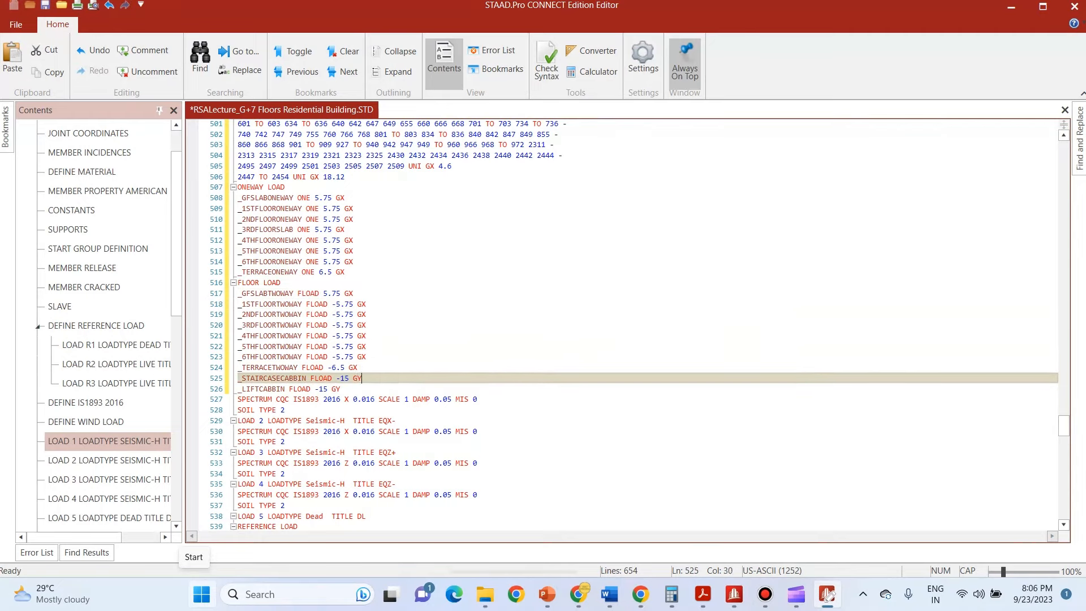
Step: Make the remaining lumped floor dead loads positive: 5.75 for the 1st to 6th floors, 6.5 for the terrace, 15 for the staircase and lift cabins
{"action": "key", "text": "Up"}
{"action": "key", "text": "Up"}
{"action": "key", "text": "Up"}
{"action": "key", "text": "Up"}
{"action": "key", "text": "Up"}
{"action": "key", "text": "Up"}
{"action": "key", "text": "Left"}
{"action": "key", "text": "Left"}
{"action": "key", "text": "Left"}
{"action": "key", "text": "Left"}
{"action": "key", "text": "Left"}
{"action": "key", "text": "Left"}
{"action": "key", "text": "Left"}
{"action": "key", "text": "BackSpace"}
{"action": "key", "text": "Down"}
{"action": "key", "text": "BackSpace"}
{"action": "key", "text": "Down"}
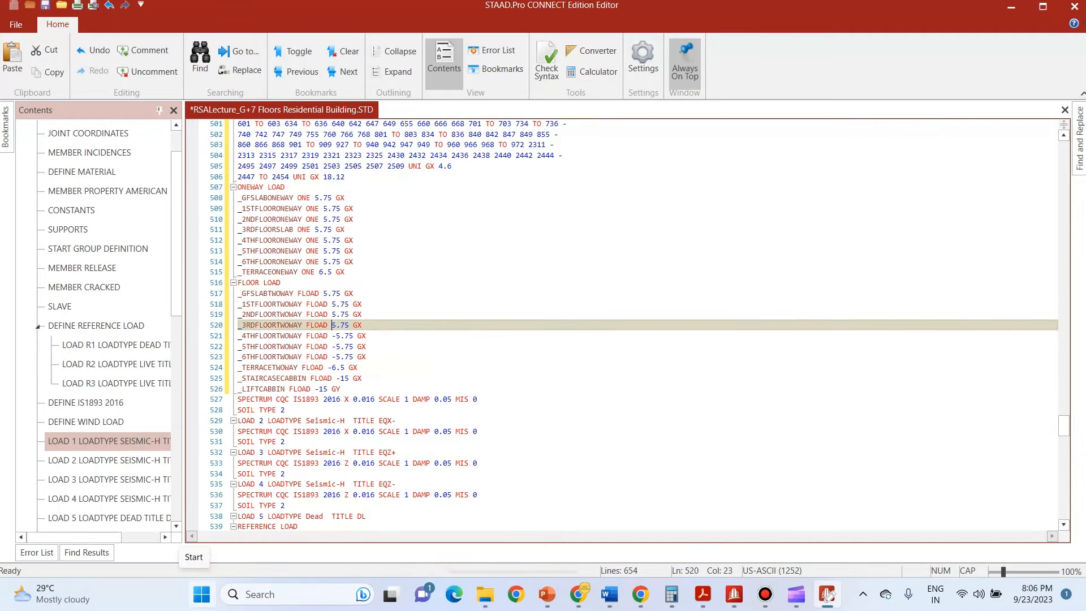
{"action": "key", "text": "BackSpace"}
{"action": "key", "text": "Down"}
{"action": "key", "text": "BackSpace"}
{"action": "key", "text": "Down"}
{"action": "key", "text": "BackSpace"}
{"action": "key", "text": "Down"}
{"action": "key", "text": "BackSpace"}
{"action": "key", "text": "Down"}
{"action": "key", "text": "BackSpace"}
{"action": "key", "text": "Down"}
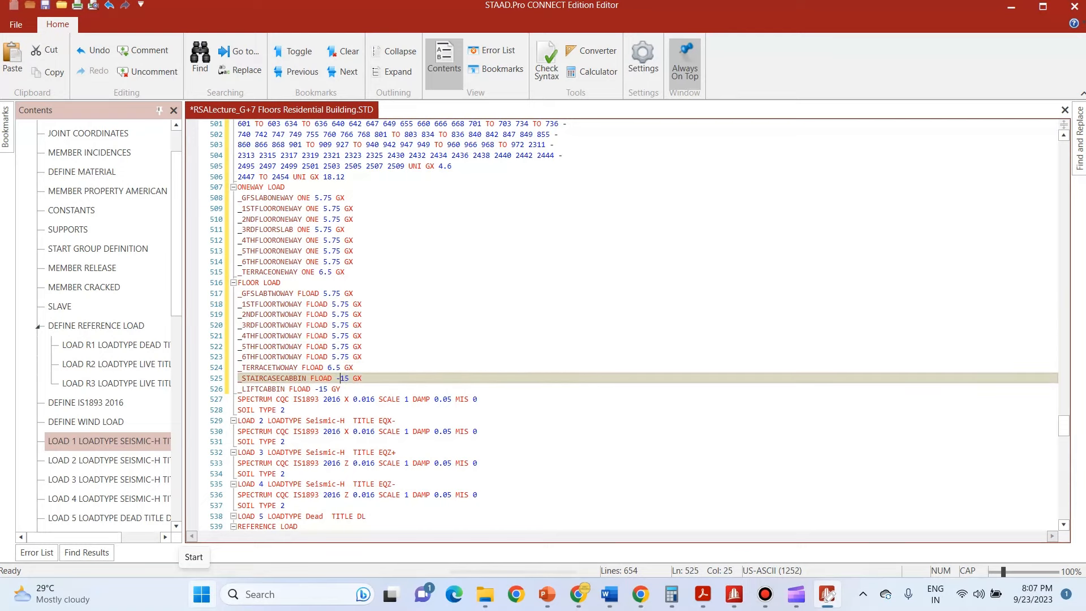
{"action": "key", "text": "BackSpace"}
{"action": "key", "text": "Down"}
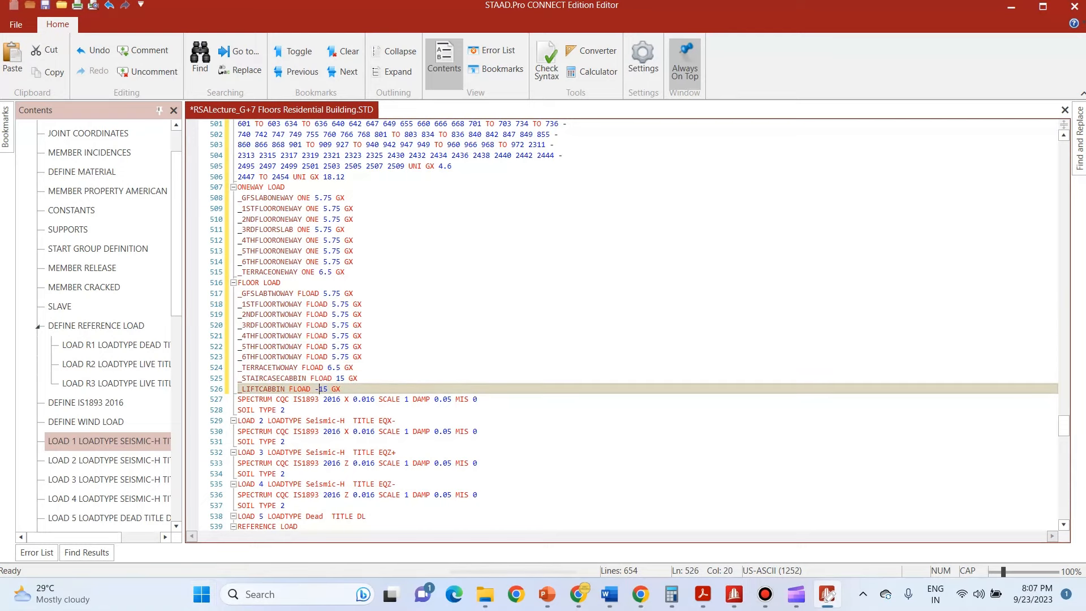
{"action": "key", "text": "BackSpace"}
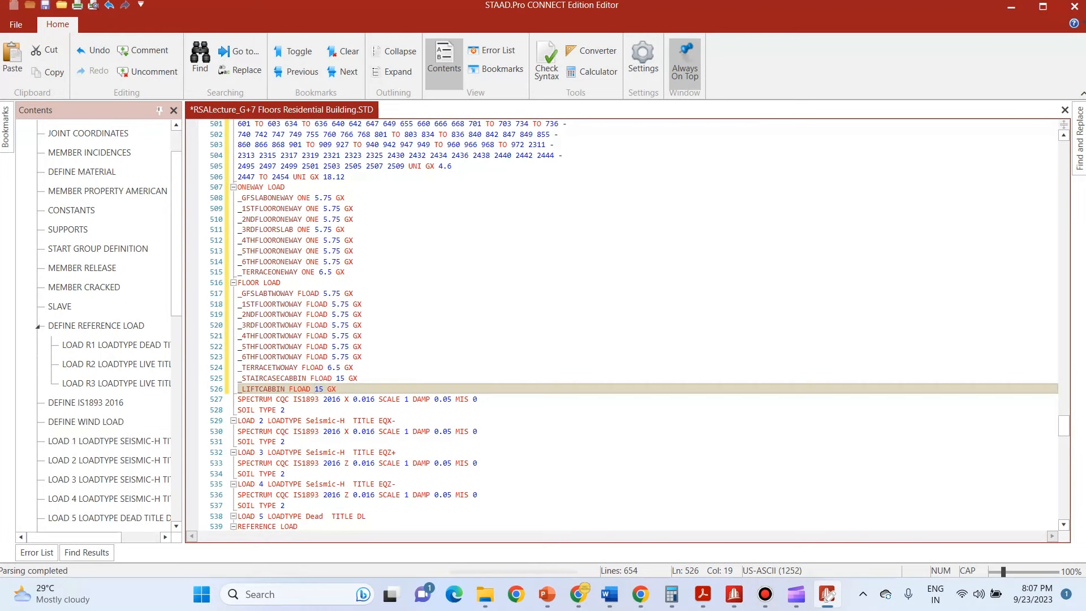
Step: Copy the live load commands of reference load R2, from MEMBER LOAD through the _6THFLOORTWOWAY floor load
{"action": "left_click", "coordinate": [115, 363]}
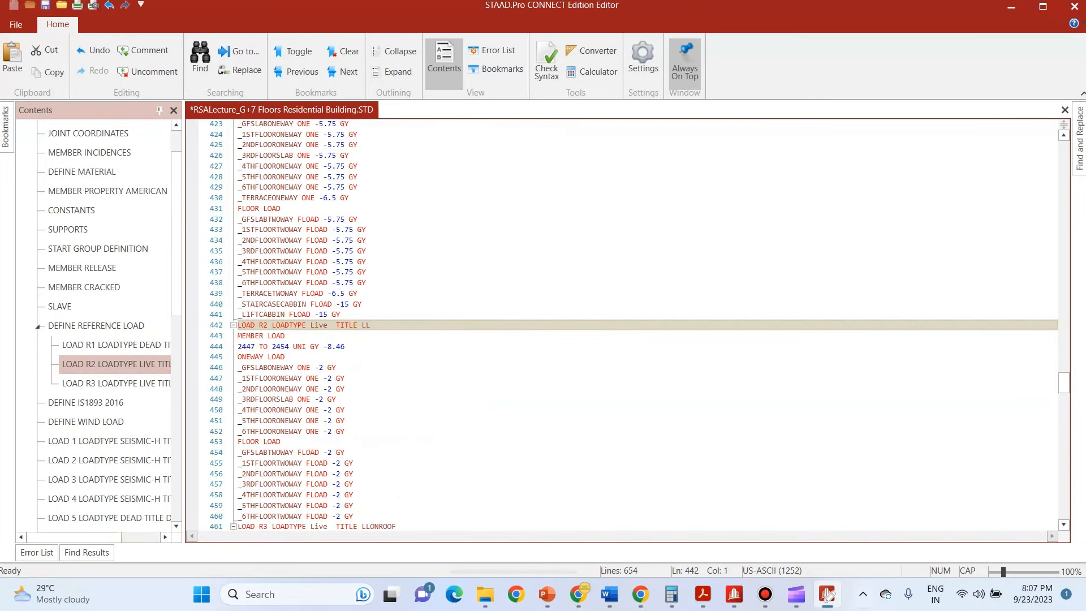
{"action": "left_click", "coordinate": [238, 336]}
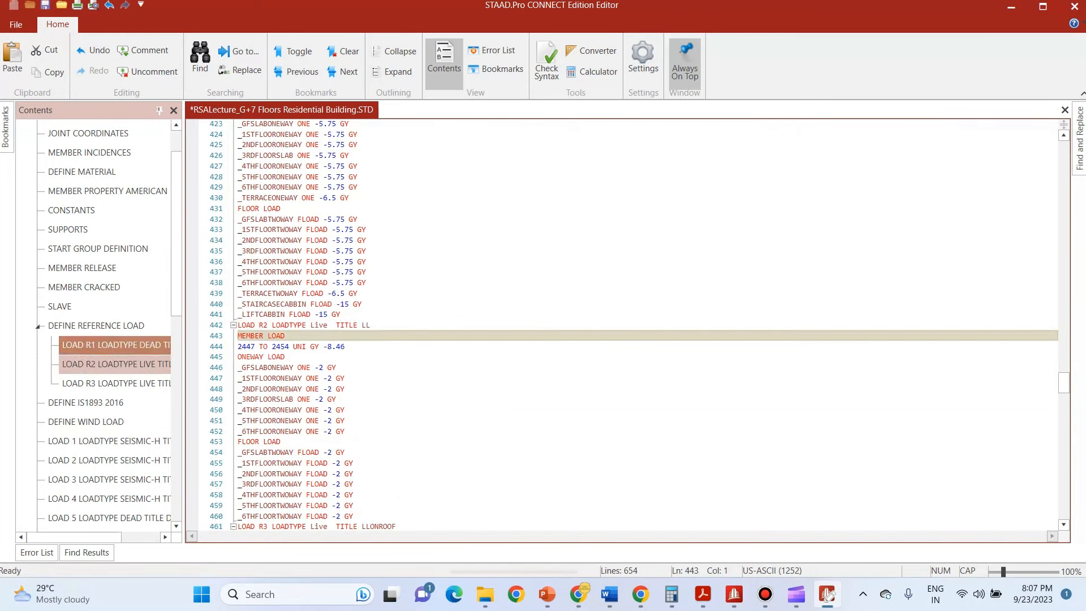
{"action": "scroll", "coordinate": [622, 325], "scroll_direction": "down", "scroll_amount": 5}
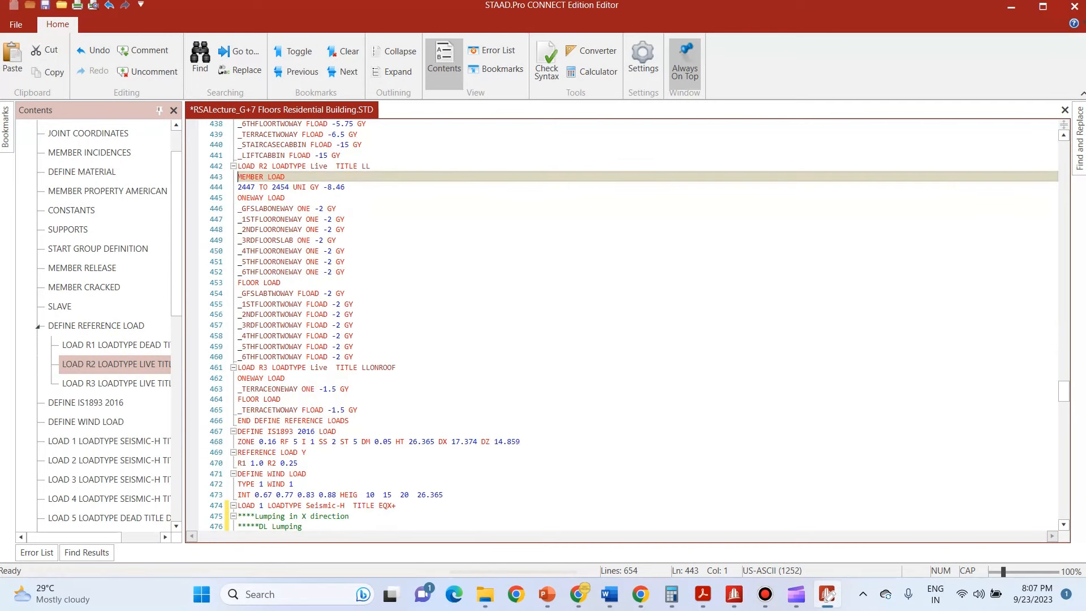
{"action": "left_click", "coordinate": [353, 357], "text": "shift"}
{"action": "key", "text": "ctrl+c"}
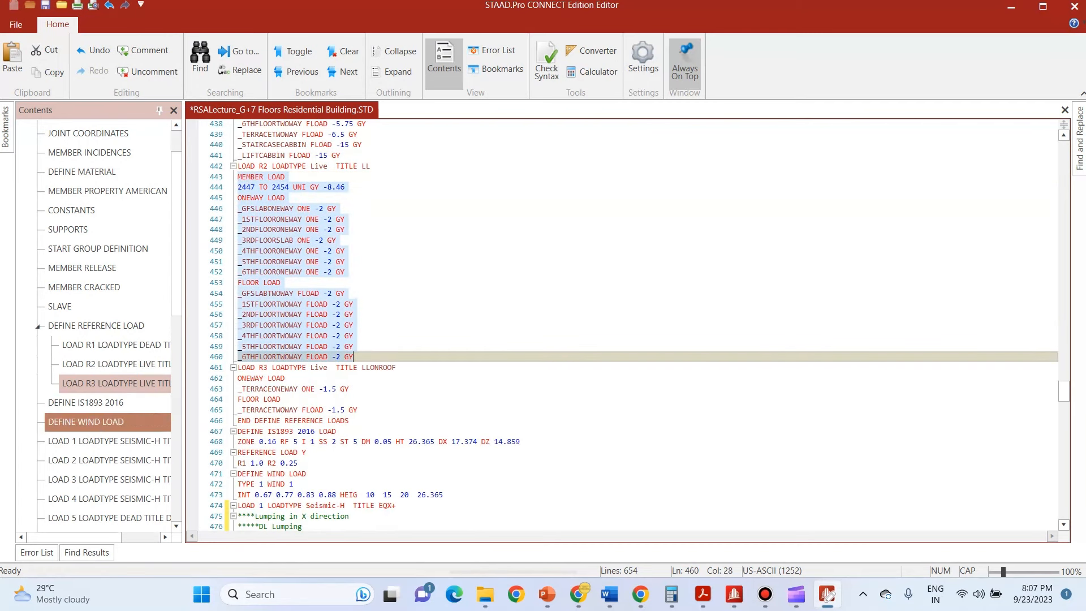
Step: Add the comment "****LL Lumping" below the _LIFTCABBIN floor load in load case 1 and paste the copied live load commands under it
{"action": "left_click", "coordinate": [107, 440]}
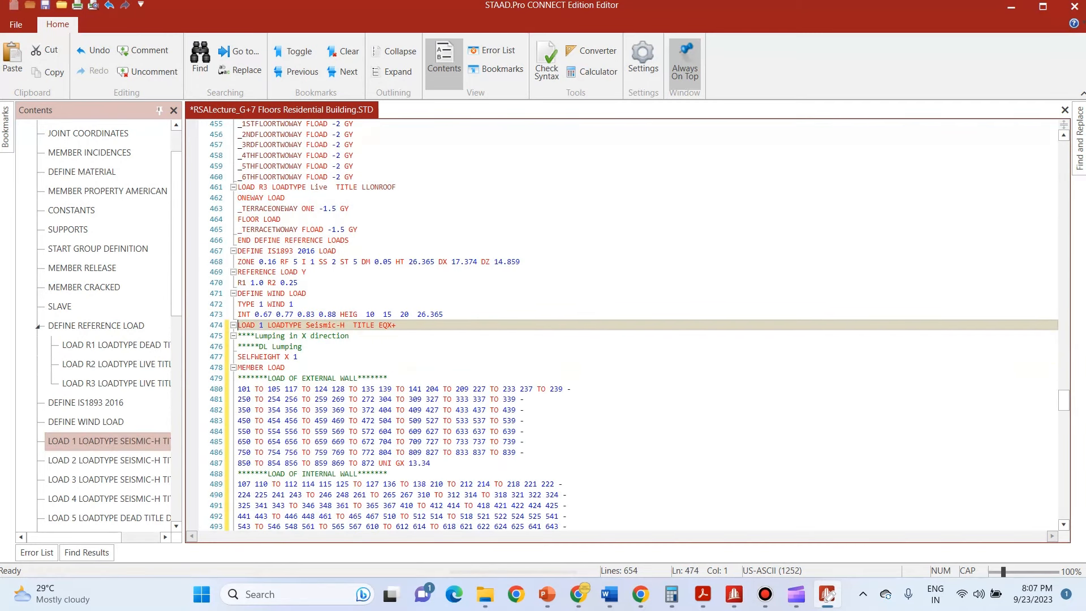
{"action": "scroll", "coordinate": [622, 325], "scroll_direction": "down", "scroll_amount": 20}
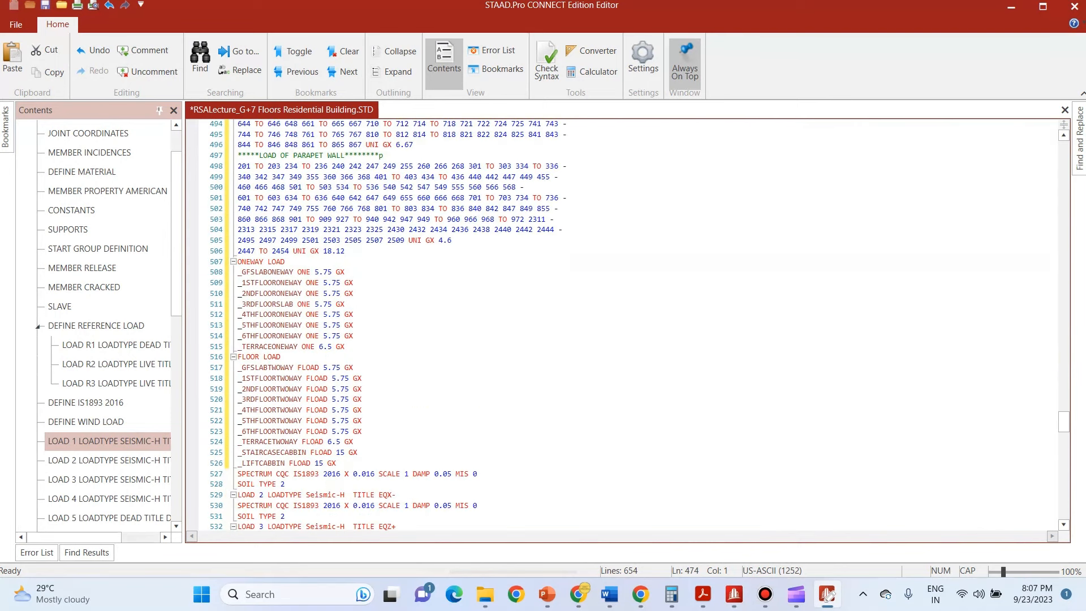
{"action": "scroll", "coordinate": [622, 325], "scroll_direction": "up", "scroll_amount": 3}
{"action": "left_click", "coordinate": [337, 335]}
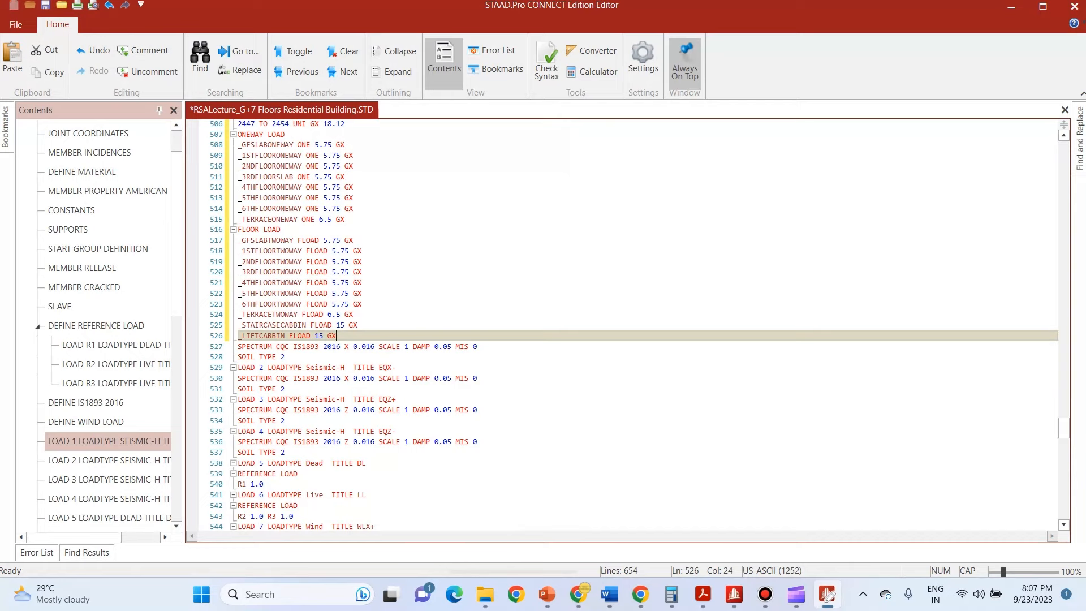
{"action": "key", "text": "Return"}
{"action": "type", "text": "****"}
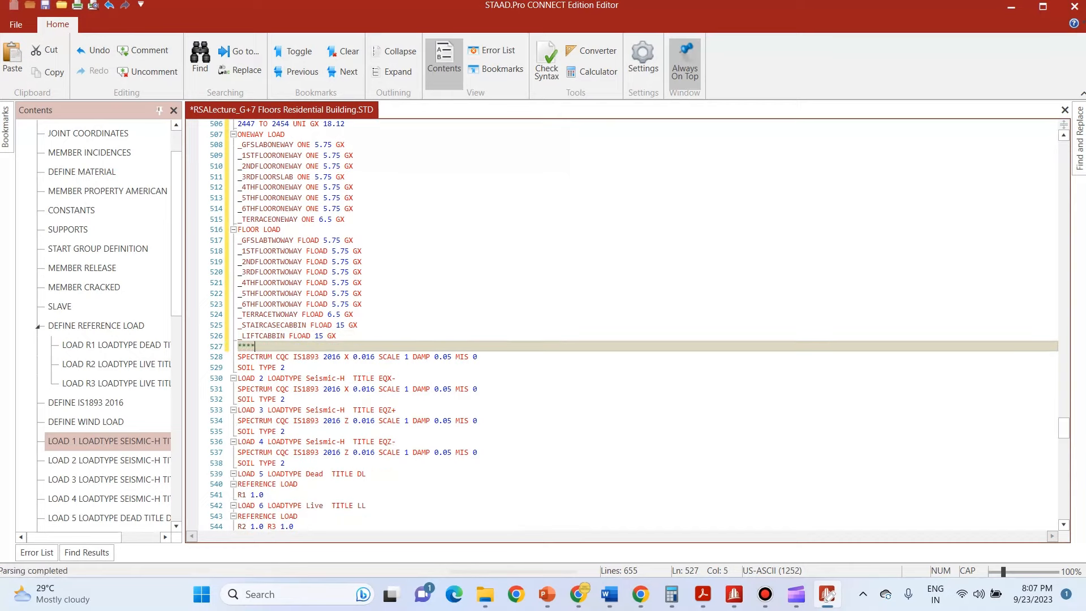
{"action": "type", "text": "LL Lumping"}
{"action": "key", "text": "Return"}
{"action": "key", "text": "ctrl+v"}
Step: Change the direction of the pasted live load on members 2447 TO 2454 to GX
{"action": "left_click", "coordinate": [344, 228]}
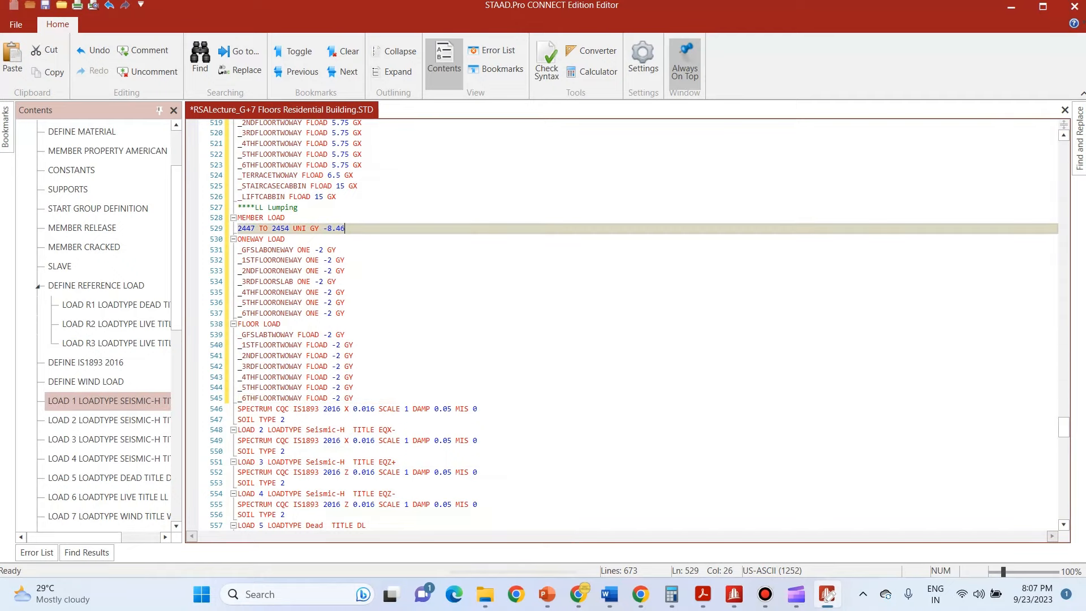
{"action": "left_click", "coordinate": [319, 228]}
{"action": "key", "text": "BackSpace"}
{"action": "key", "text": "Caps_Lock"}
{"action": "type", "text": "X"}
Step: Calculate 0.25 times the live load on members 2447 TO 2454 in the Windows Calculator and enter 2.115 as its value in the STAAD.Pro Editor
{"action": "left_click", "coordinate": [340, 228]}
{"action": "left_click", "coordinate": [1011, 7]}
{"action": "key", "text": "super"}
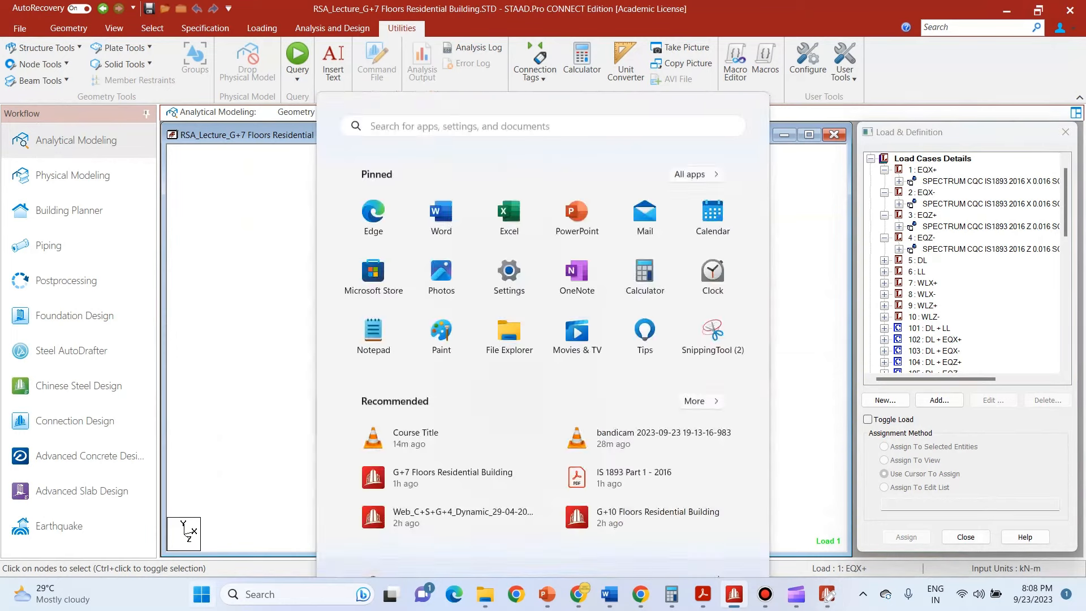
{"action": "type", "text": "CAL"}
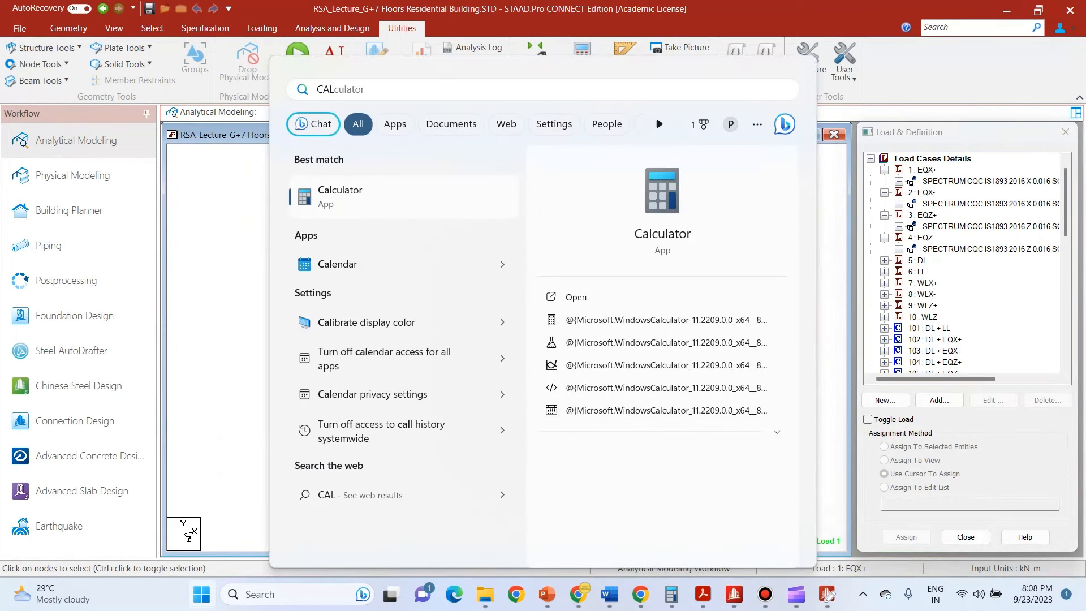
{"action": "key", "text": "Return"}
{"action": "type", "text": "0.25*"}
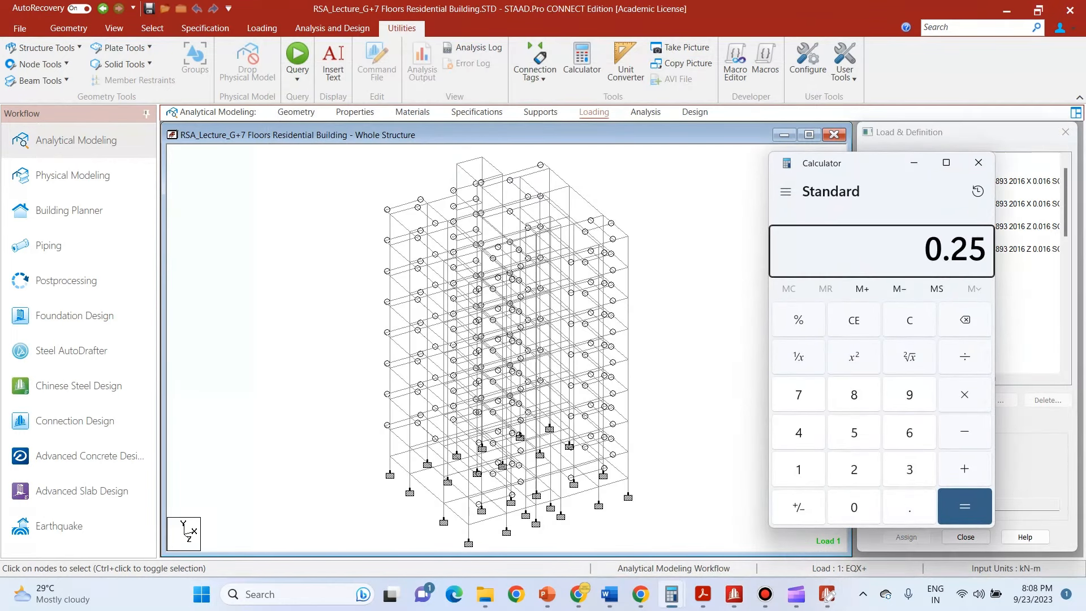
{"action": "key", "text": "alt+Tab"}
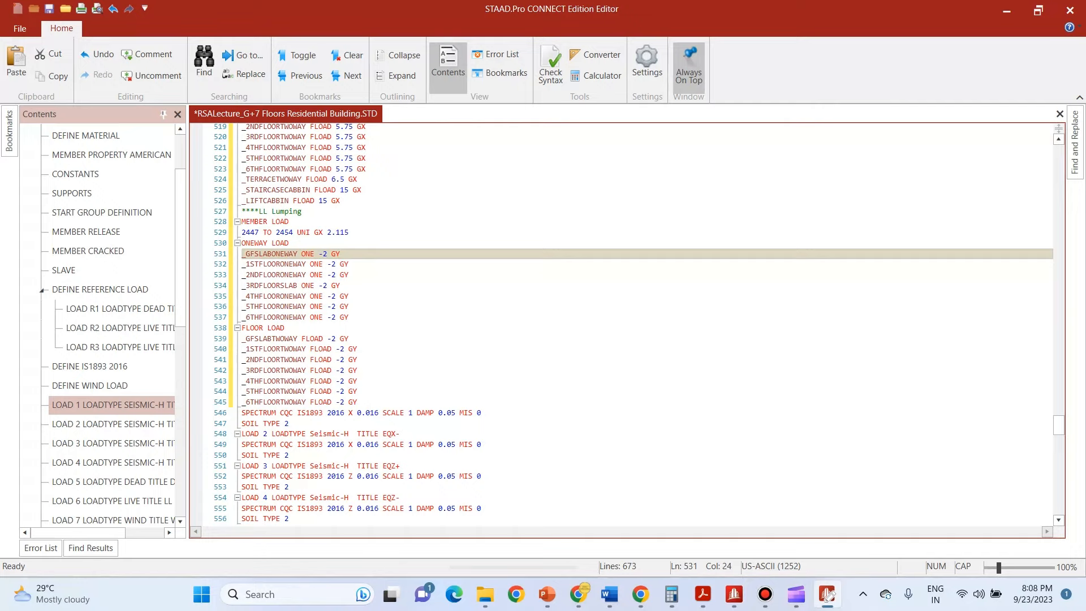
Step: Set the lumped live load of _GFSLABONEWAY to 0.5 GX
{"action": "key", "text": "BackSpace"}
{"action": "type", "text": "X"}
{"action": "key", "text": "Left"}
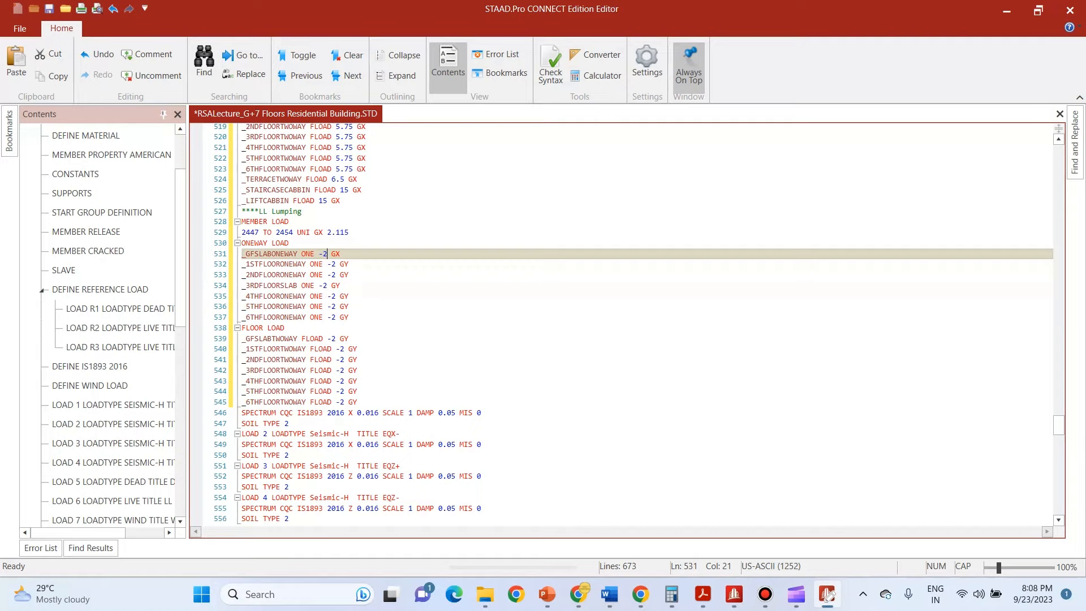
{"action": "key", "text": "BackSpace"}
{"action": "key", "text": "BackSpace"}
{"action": "type", "text": "0.5"}
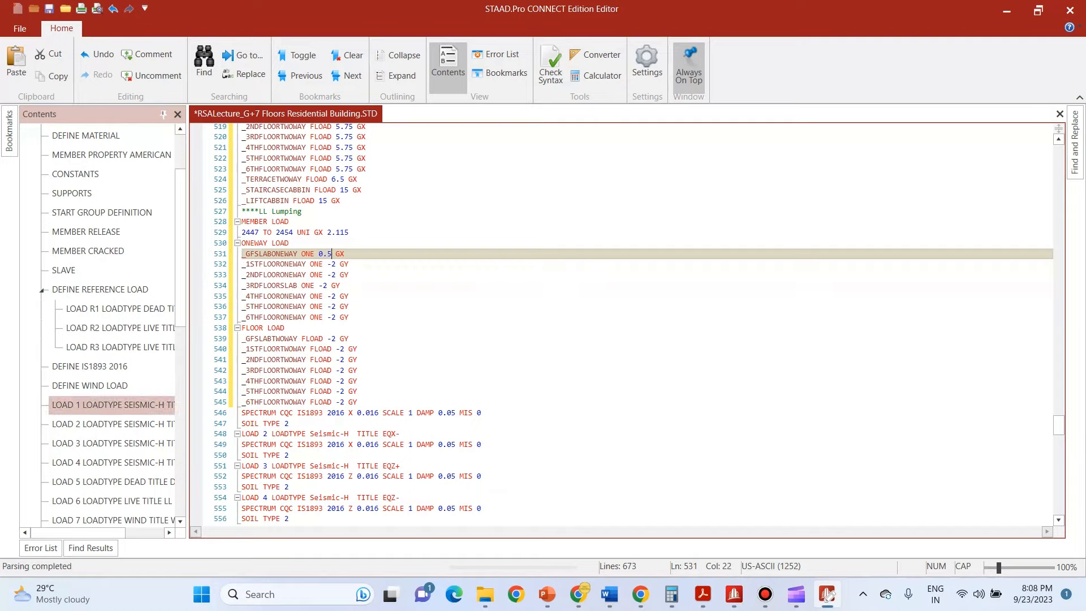
Step: Set the lumped one-way live load values of the 1st to 6th floors to 0.5
{"action": "key", "text": "Down"}
{"action": "key", "text": "BackSpace"}
{"action": "key", "text": "BackSpace"}
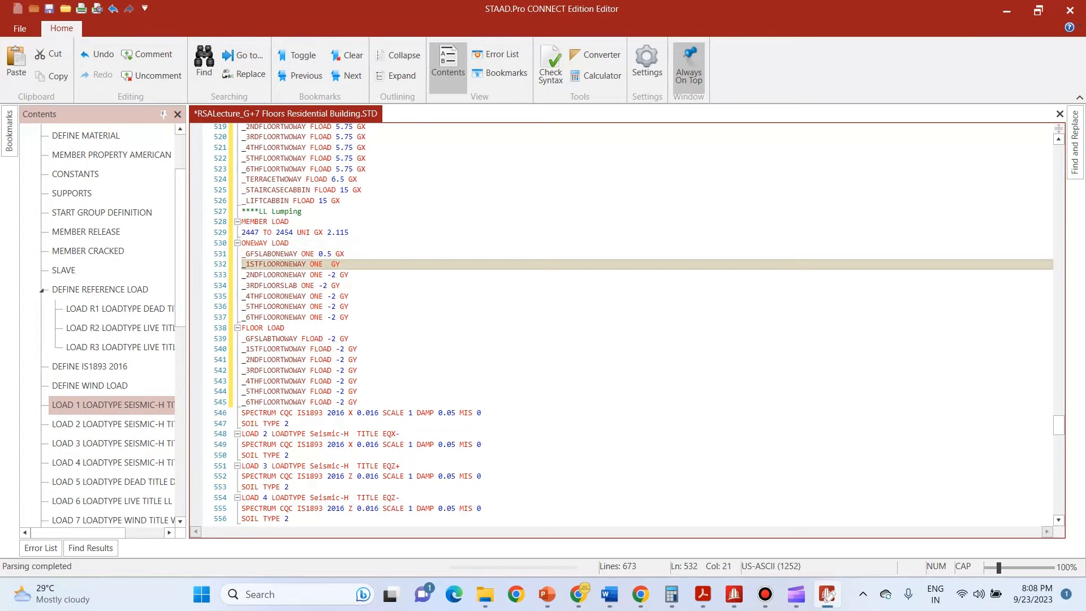
{"action": "type", "text": "0.5"}
{"action": "key", "text": "Down"}
{"action": "key", "text": "BackSpace"}
{"action": "key", "text": "BackSpace"}
{"action": "key", "text": "BackSpace"}
{"action": "type", "text": "0.5"}
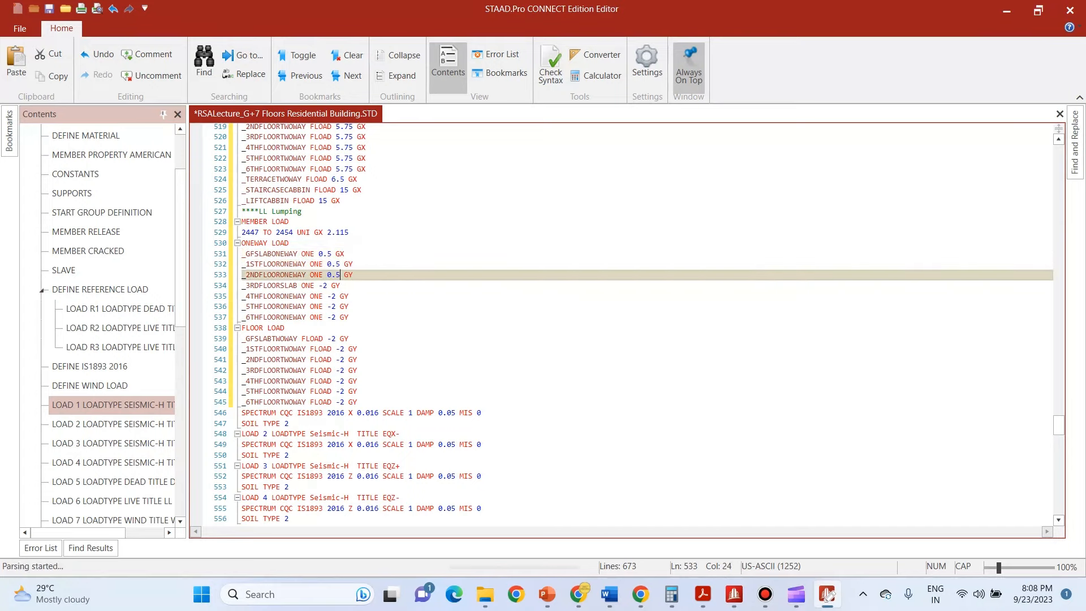
{"action": "key", "text": "Down"}
{"action": "key", "text": "BackSpace"}
{"action": "key", "text": "BackSpace"}
{"action": "key", "text": "BackSpace"}
{"action": "type", "text": "0.5"}
{"action": "key", "text": "Down"}
{"action": "key", "text": "BackSpace"}
{"action": "key", "text": "Delete"}
{"action": "type", "text": "0.5"}
{"action": "key", "text": "Down"}
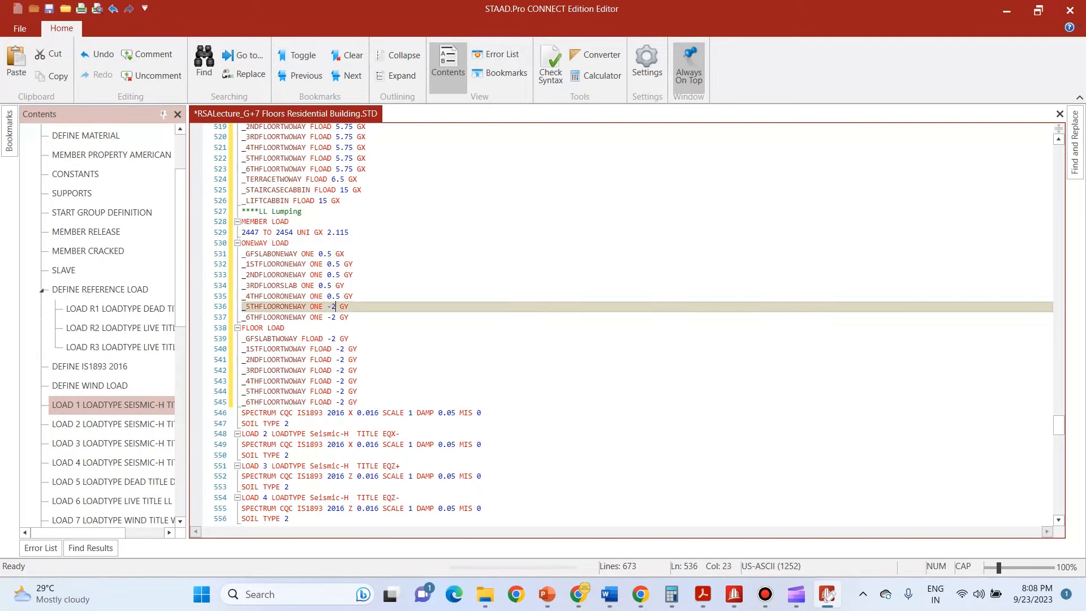
{"action": "key", "text": "BackSpace"}
{"action": "key", "text": "BackSpace"}
{"action": "type", "text": "0.5"}
{"action": "key", "text": "Down"}
{"action": "key", "text": "BackSpace"}
{"action": "key", "text": "BackSpace"}
{"action": "type", "text": "0.5"}
Step: Change the direction of the lumped one-way live loads of the 1st to 6th floors to GX
{"action": "left_click", "coordinate": [353, 264]}
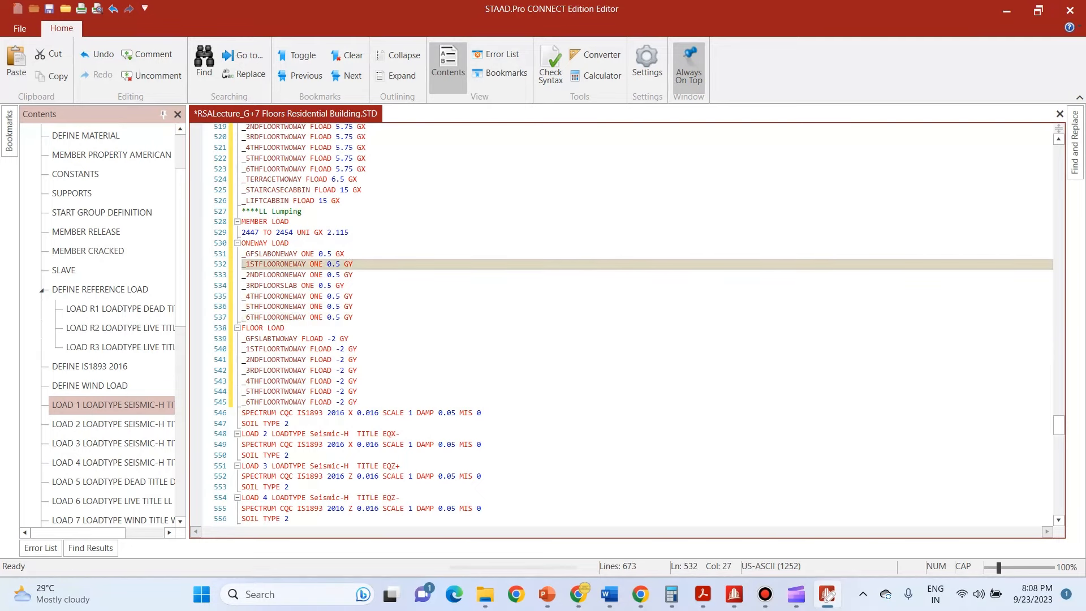
{"action": "key", "text": "BackSpace"}
{"action": "type", "text": "X"}
{"action": "key", "text": "Down"}
{"action": "key", "text": "BackSpace"}
{"action": "type", "text": "X"}
{"action": "key", "text": "Down"}
{"action": "key", "text": "BackSpace"}
{"action": "key", "text": "X"}
{"action": "key", "text": "Down"}
{"action": "key", "text": "BackSpace"}
{"action": "key", "text": "X"}
{"action": "key", "text": "Down"}
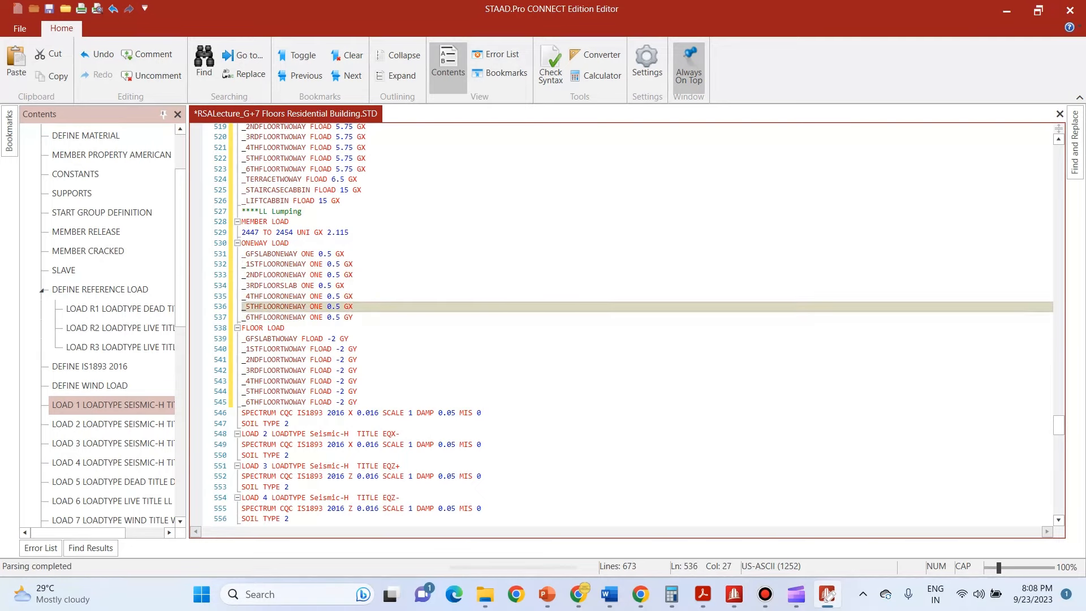
{"action": "key", "text": "BackSpace"}
{"action": "key", "text": "X"}
{"action": "key", "text": "Down"}
{"action": "key", "text": "BackSpace"}
{"action": "key", "text": "X"}
{"action": "key", "text": "Down"}
Step: Set the lumped two-way live loads of _GFSLABTWOWAY and _1STFLOORTWOWAY to 0.5 GX
{"action": "key", "text": "Down"}
{"action": "key", "text": "BackSpace"}
{"action": "type", "text": "X"}
{"action": "key", "text": "Left"}
{"action": "key", "text": "Left"}
{"action": "key", "text": "Left"}
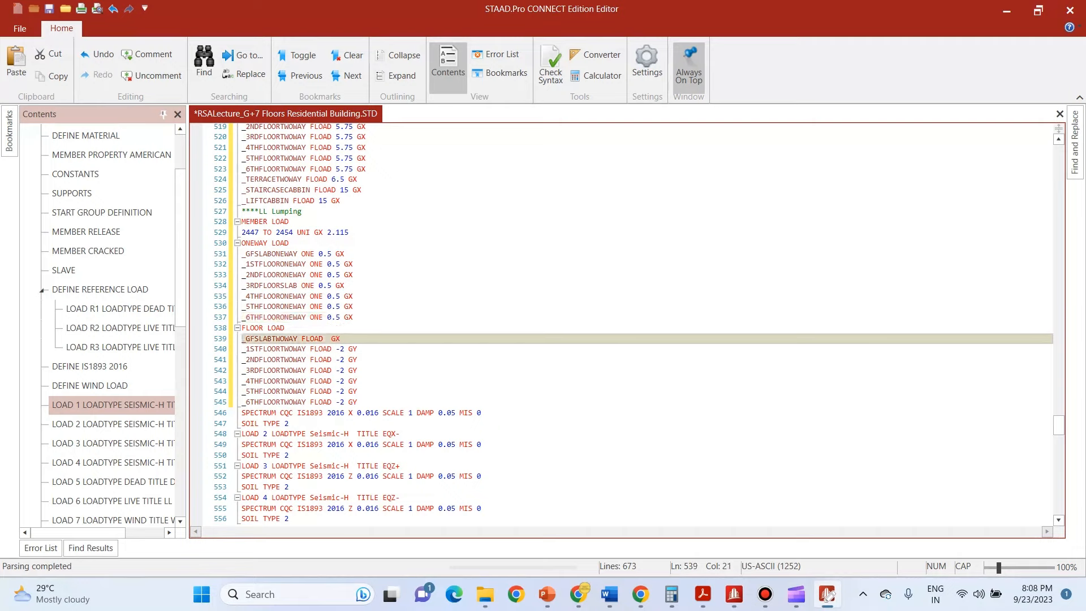
{"action": "key", "text": "BackSpace"}
{"action": "key", "text": "BackSpace"}
{"action": "type", "text": "0.5"}
{"action": "key", "text": "Down"}
{"action": "key", "text": "BackSpace"}
{"action": "key", "text": "Delete"}
{"action": "type", "text": "0.5"}
{"action": "key", "text": "End"}
{"action": "key", "text": "BackSpace"}
{"action": "type", "text": "X"}
{"action": "key", "text": "Down"}
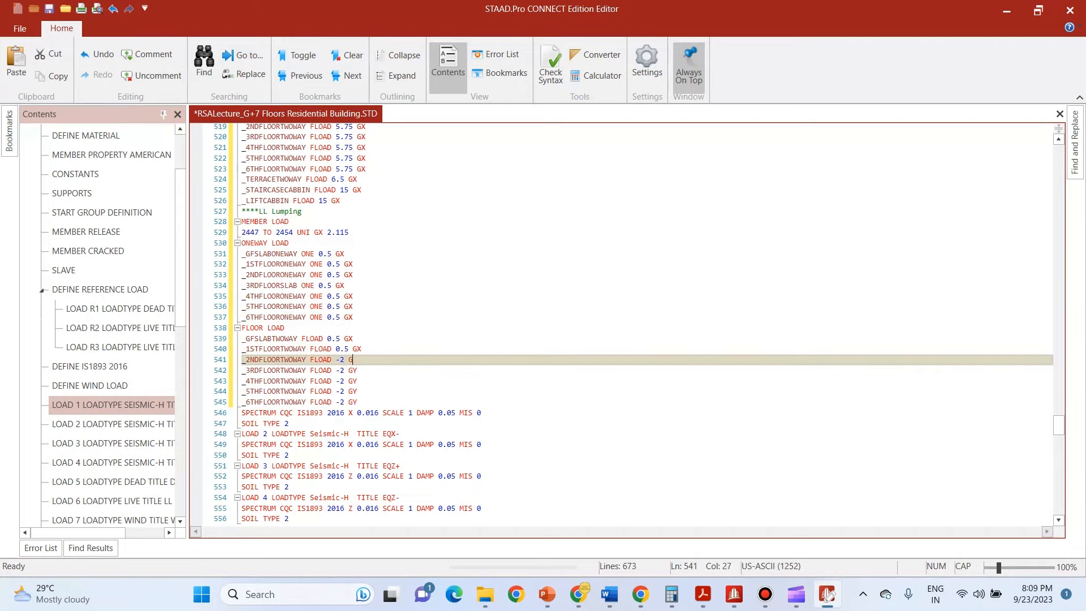
Step: Set the lumped two-way live loads of the 2nd and 3rd floors to 0.5 GX
{"action": "key", "text": "BackSpace"}
{"action": "type", "text": "X"}
{"action": "key", "text": "Left"}
{"action": "key", "text": "Left"}
{"action": "key", "text": "Left"}
{"action": "key", "text": "BackSpace"}
{"action": "key", "text": "BackSpace"}
{"action": "type", "text": "0.5"}
{"action": "key", "text": "Down"}
{"action": "key", "text": "Left"}
{"action": "key", "text": "BackSpace"}
{"action": "key", "text": "BackSpace"}
{"action": "type", "text": "0.5"}
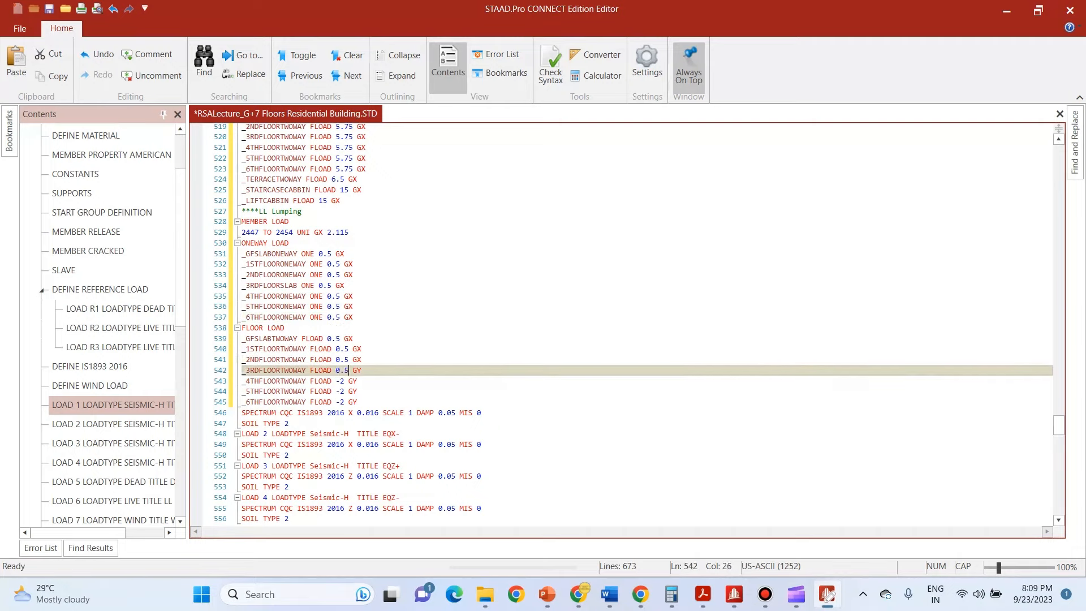
Step: Set the lumped two-way live loads of the 4th and 5th floors to 0.5 GX
{"action": "key", "text": "Down"}
{"action": "key", "text": "BackSpace"}
{"action": "type", "text": "X"}
{"action": "key", "text": "Right"}
{"action": "key", "text": "BackSpace"}
{"action": "key", "text": "BackSpace"}
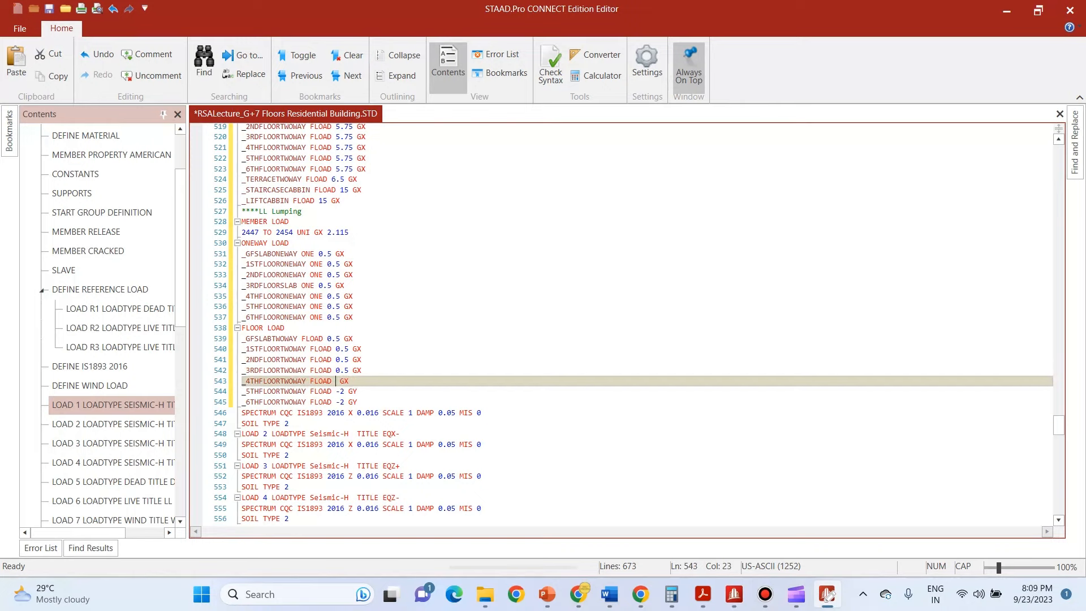
{"action": "type", "text": "0.5"}
{"action": "key", "text": "Down"}
{"action": "key", "text": "Left"}
{"action": "key", "text": "BackSpace"}
{"action": "key", "text": "BackSpace"}
{"action": "type", "text": "0.5"}
{"action": "key", "text": "End"}
{"action": "key", "text": "BackSpace"}
{"action": "type", "text": "X"}
Step: Set the lumped two-way live load of _6THFLOORTWOWAY to 0.5 GX
{"action": "key", "text": "Down"}
{"action": "key", "text": "BackSpace"}
{"action": "type", "text": "X"}
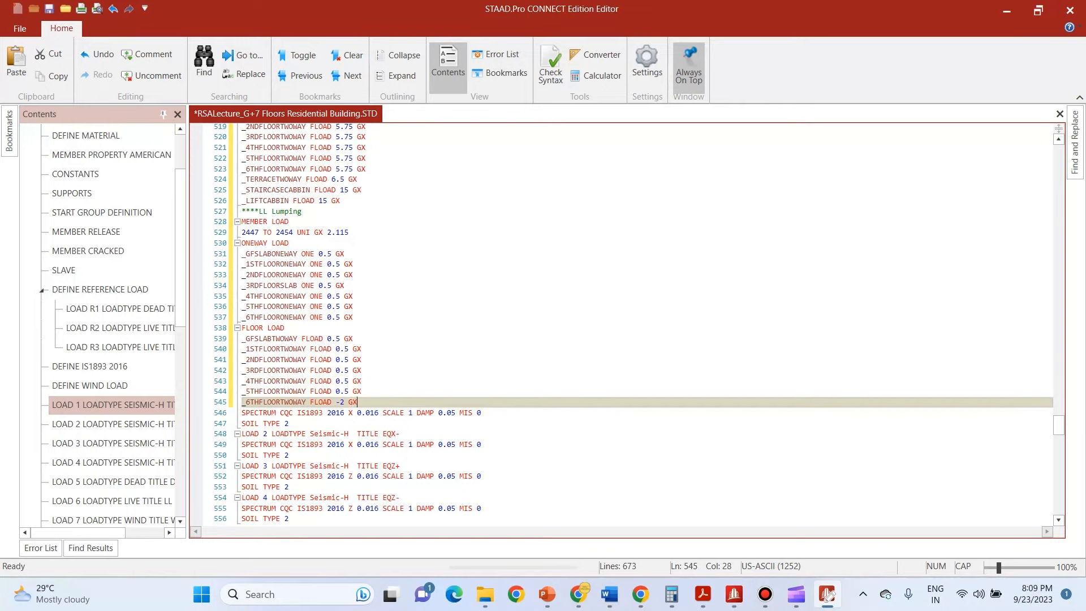
{"action": "key", "text": "Right"}
{"action": "key", "text": "BackSpace"}
{"action": "key", "text": "BackSpace"}
{"action": "type", "text": "0.5"}
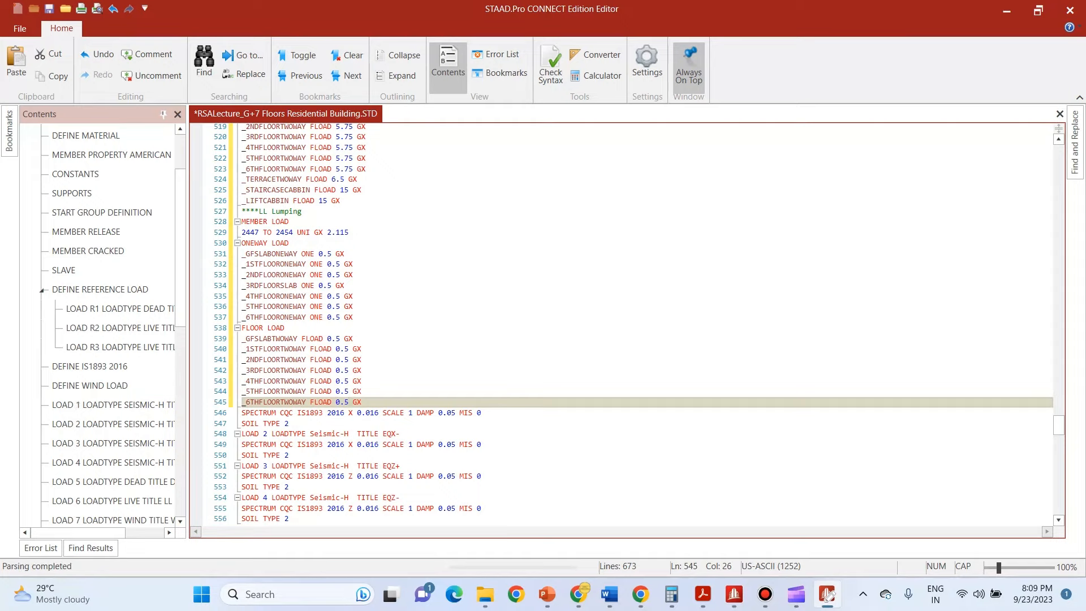
{"action": "left_click", "coordinate": [361, 402]}
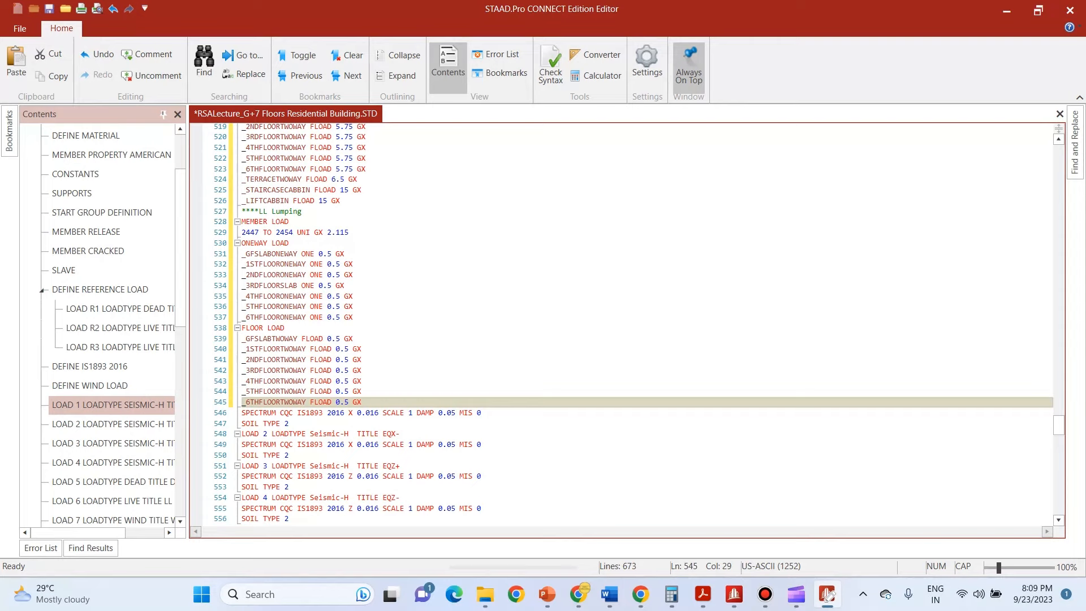
Step: Copy the whole X-direction lumping block of load case 1, from its "Lumping in X direction" comment through the live load of _6THFLOORTWOWAY
{"action": "scroll", "coordinate": [622, 322], "scroll_direction": "up", "scroll_amount": 13}
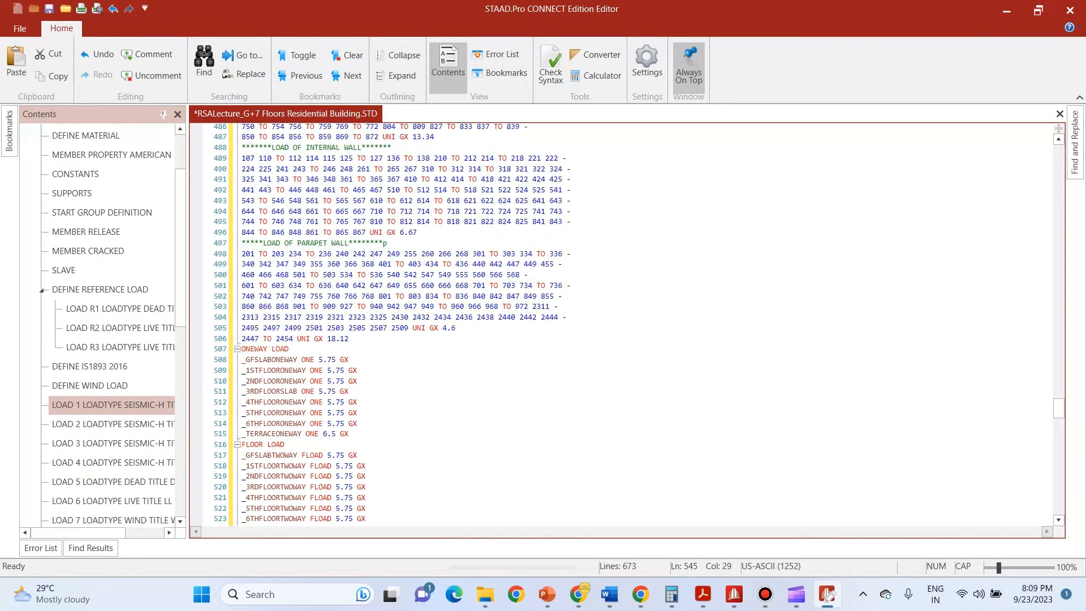
{"action": "scroll", "coordinate": [622, 322], "scroll_direction": "up", "scroll_amount": 6}
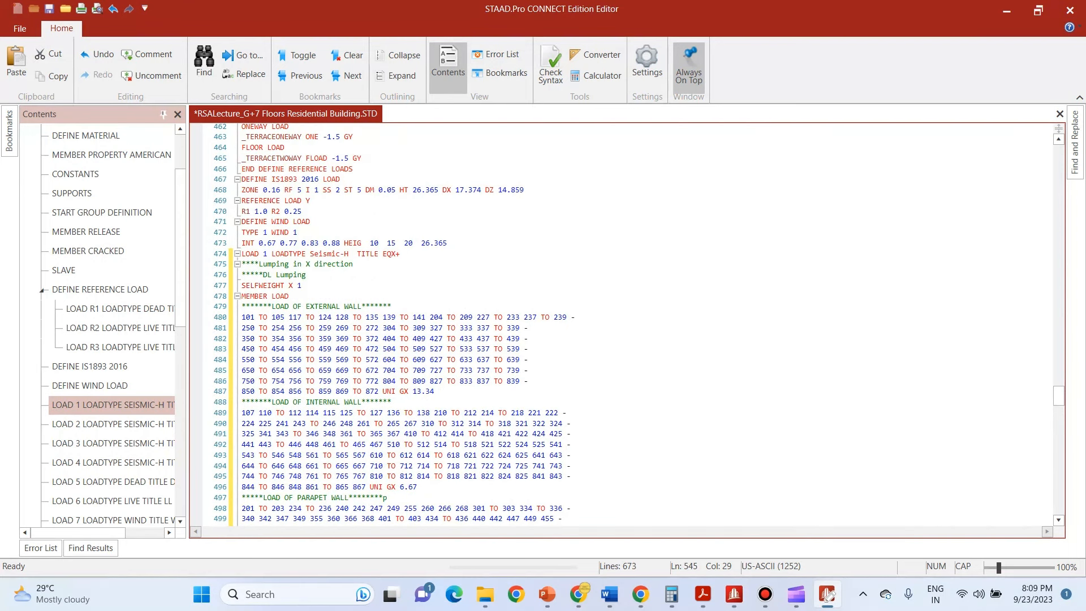
{"action": "left_click", "coordinate": [242, 274]}
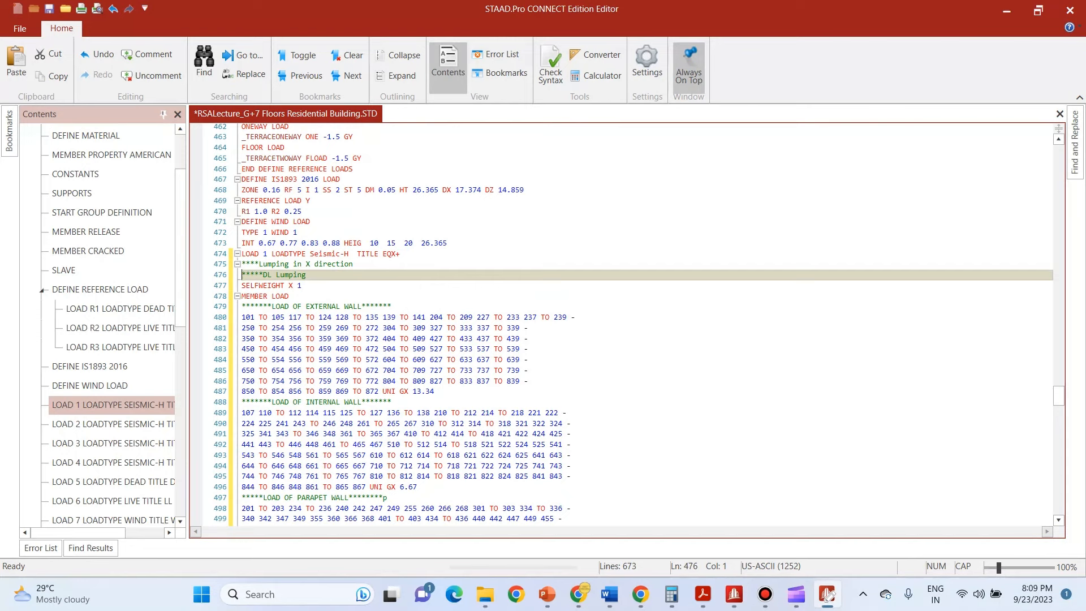
{"action": "left_click", "coordinate": [242, 264]}
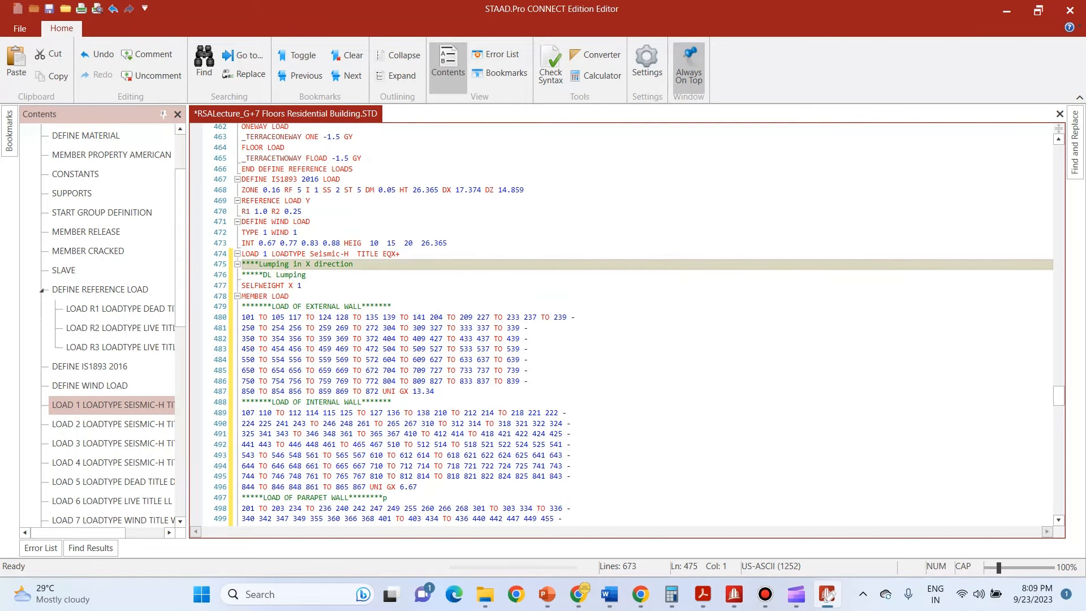
{"action": "scroll", "coordinate": [622, 322], "scroll_direction": "down", "scroll_amount": 2}
{"action": "scroll", "coordinate": [621, 322], "scroll_direction": "down", "scroll_amount": 4}
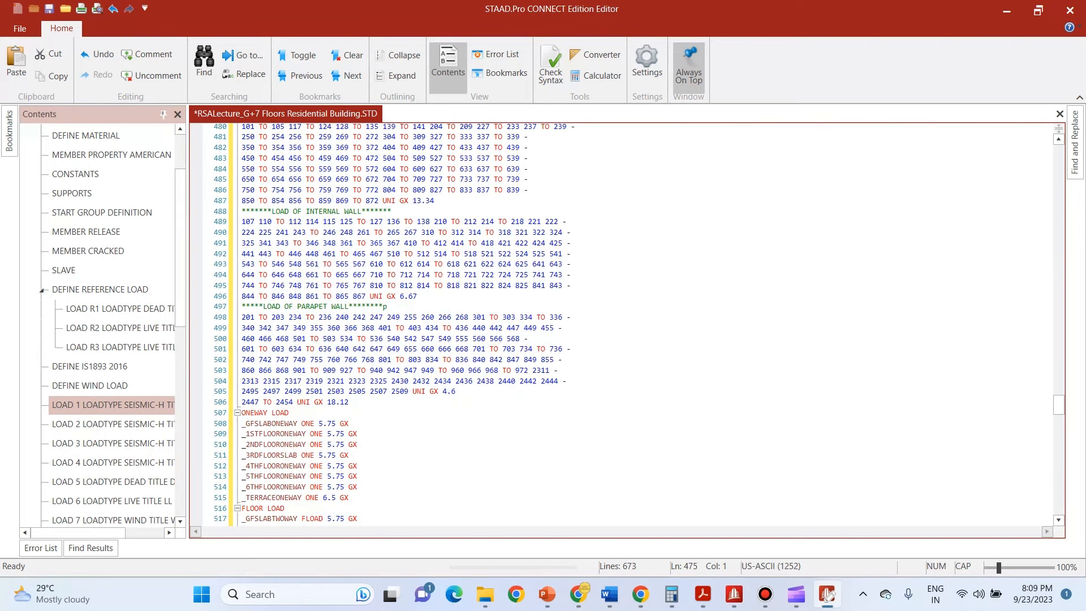
{"action": "scroll", "coordinate": [621, 322], "scroll_direction": "down", "scroll_amount": 15}
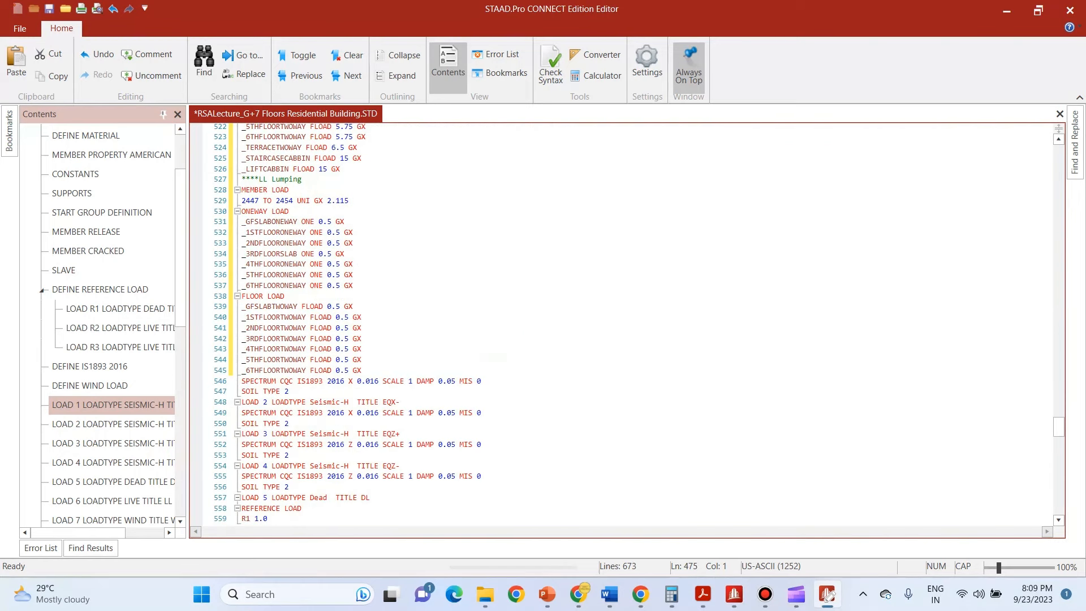
{"action": "left_click", "coordinate": [362, 338], "text": "shift"}
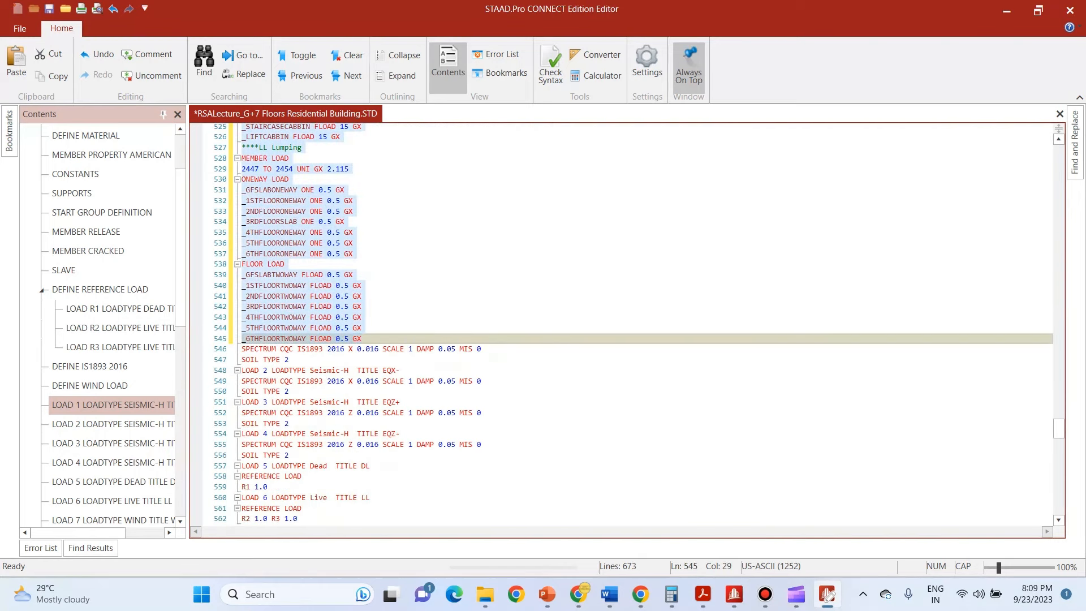
Step: Switch to Word and replace the old document text with the copied X-direction lumping block
{"action": "left_click", "coordinate": [1006, 11]}
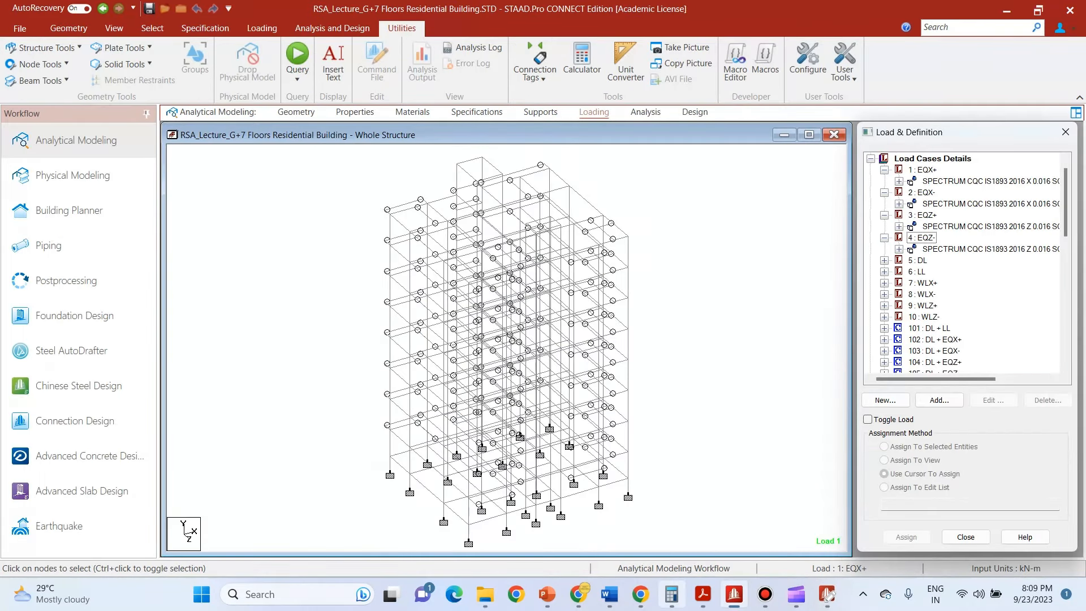
{"action": "key", "text": "alt+Tab"}
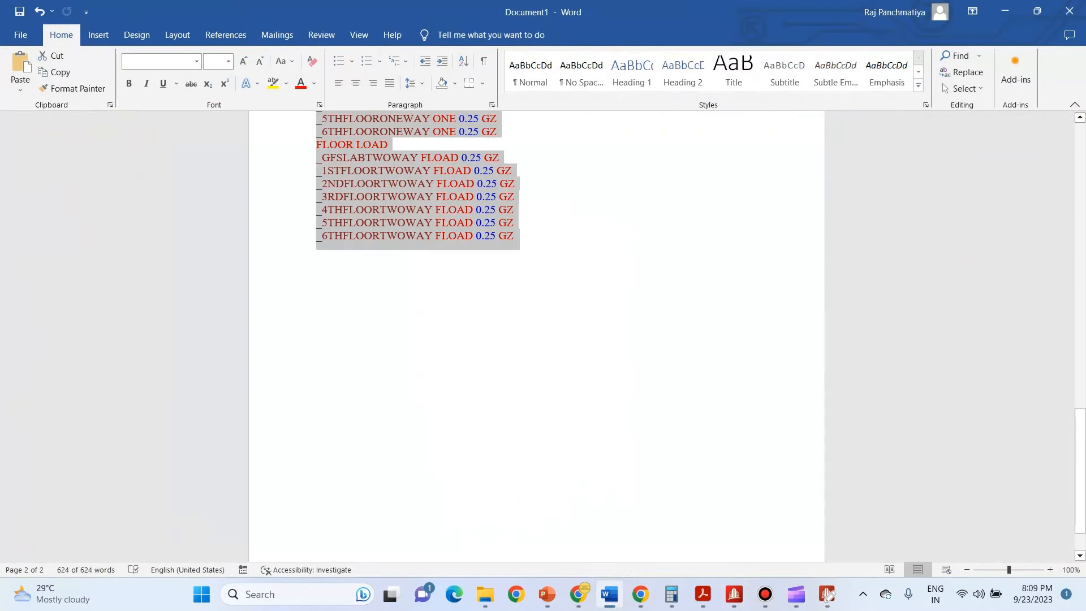
{"action": "key", "text": "Delete"}
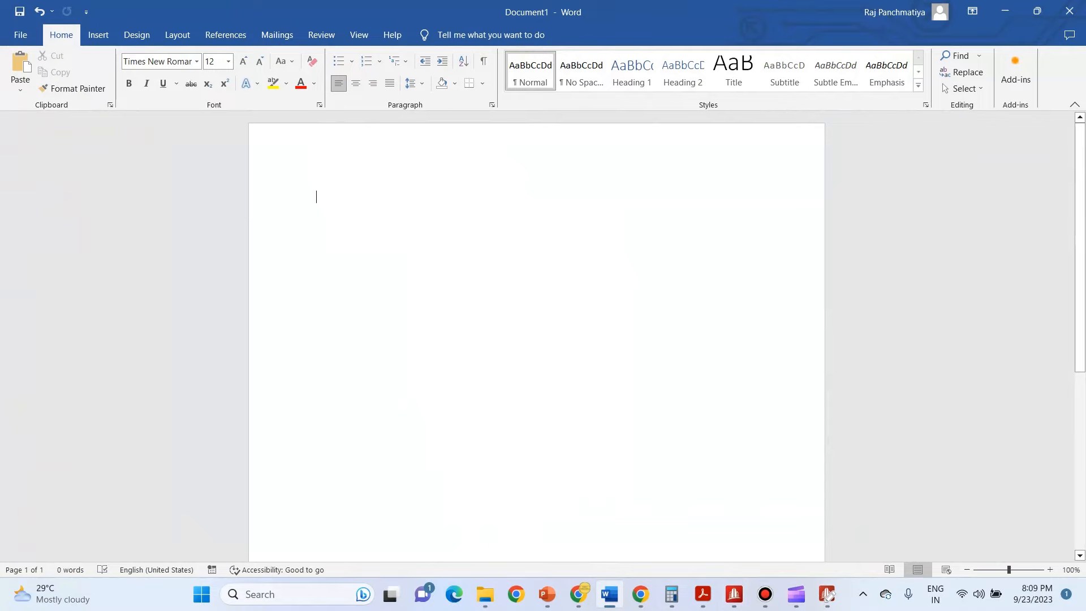
{"action": "key", "text": "ctrl+v"}
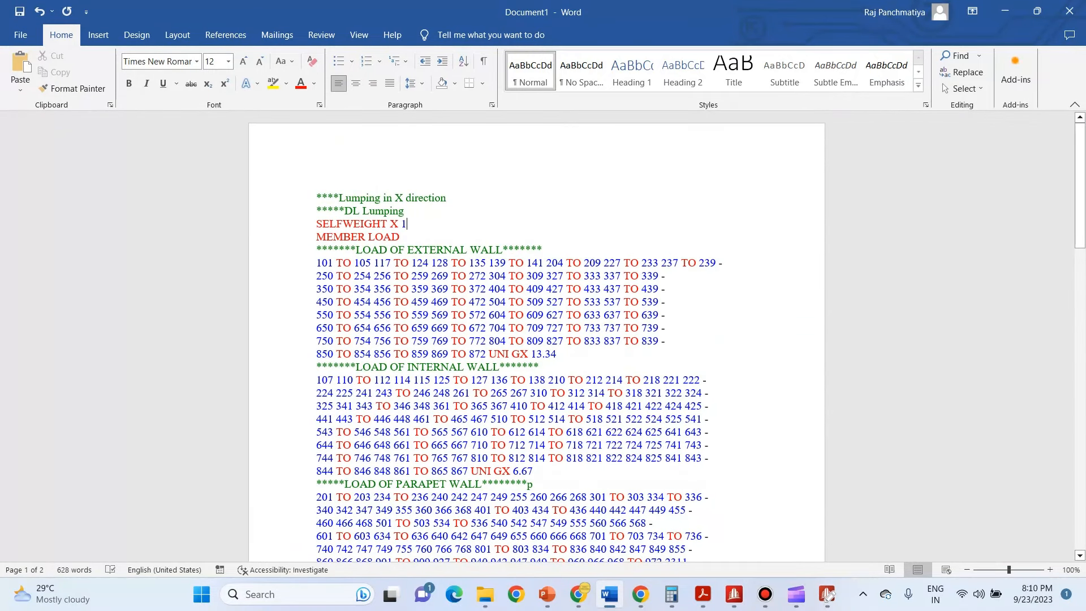
Step: Replace every X with Z throughout the lumping block
{"action": "key", "text": "ctrl+h"}
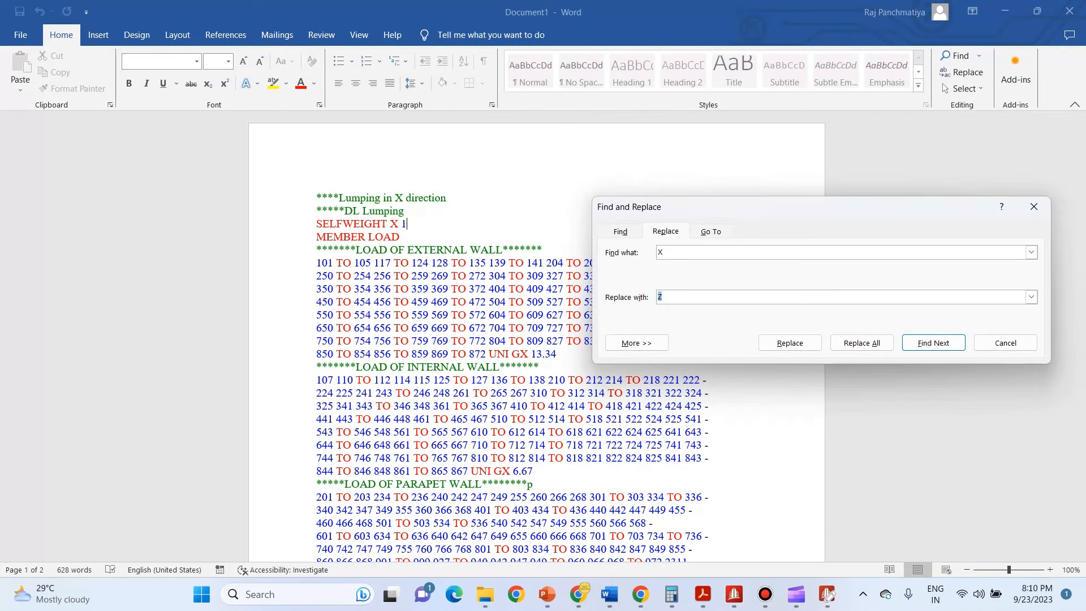
{"action": "left_click", "coordinate": [861, 342]}
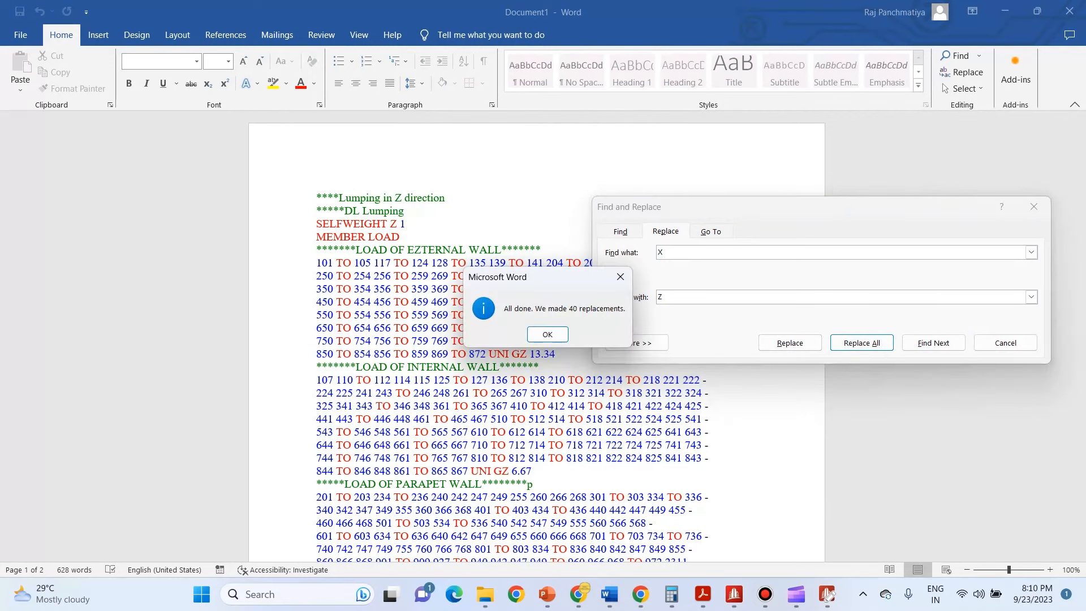
{"action": "left_click", "coordinate": [546, 333]}
{"action": "left_click", "coordinate": [1005, 343]}
{"action": "scroll", "coordinate": [1005, 342], "scroll_direction": "up", "scroll_amount": 3}
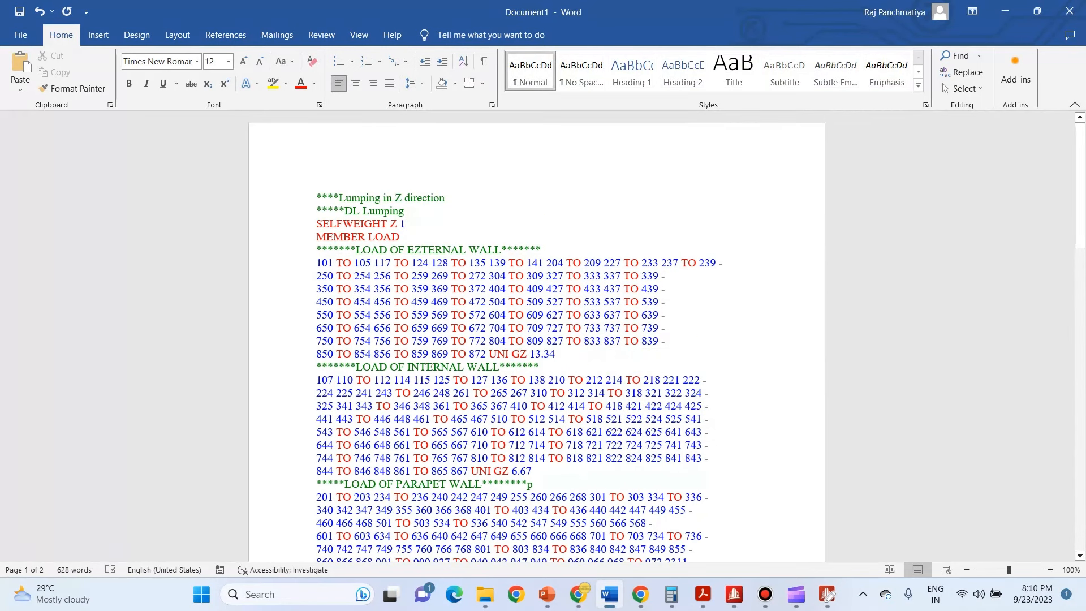
Step: Copy the Z-direction block and paste it in the STAAD.Pro Editor on a new line below the X-direction lumping of load case 1
{"action": "key", "text": "ctrl+a"}
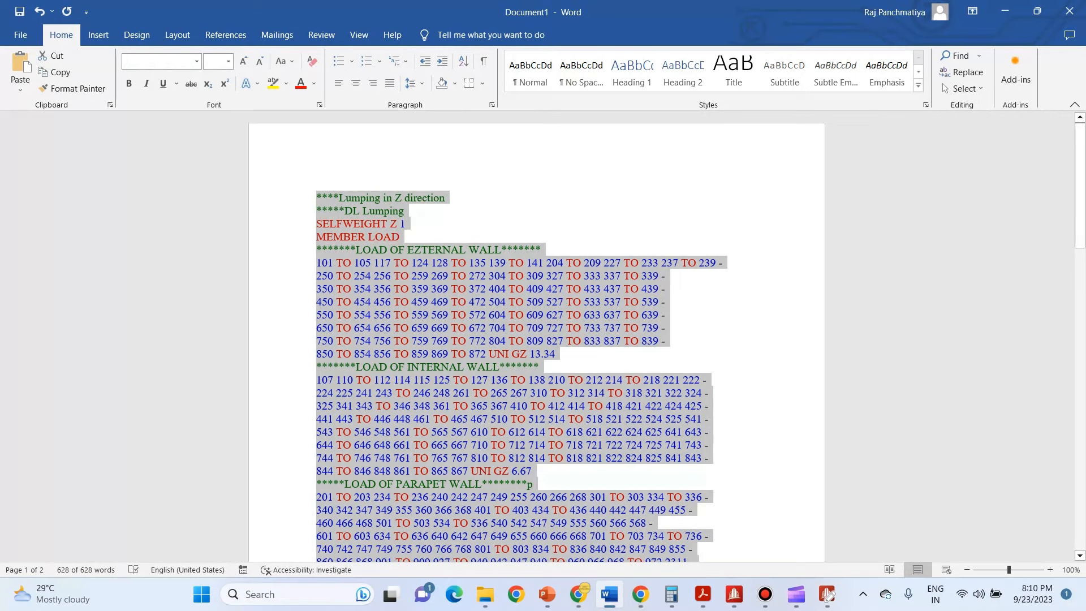
{"action": "left_click", "coordinate": [826, 594]}
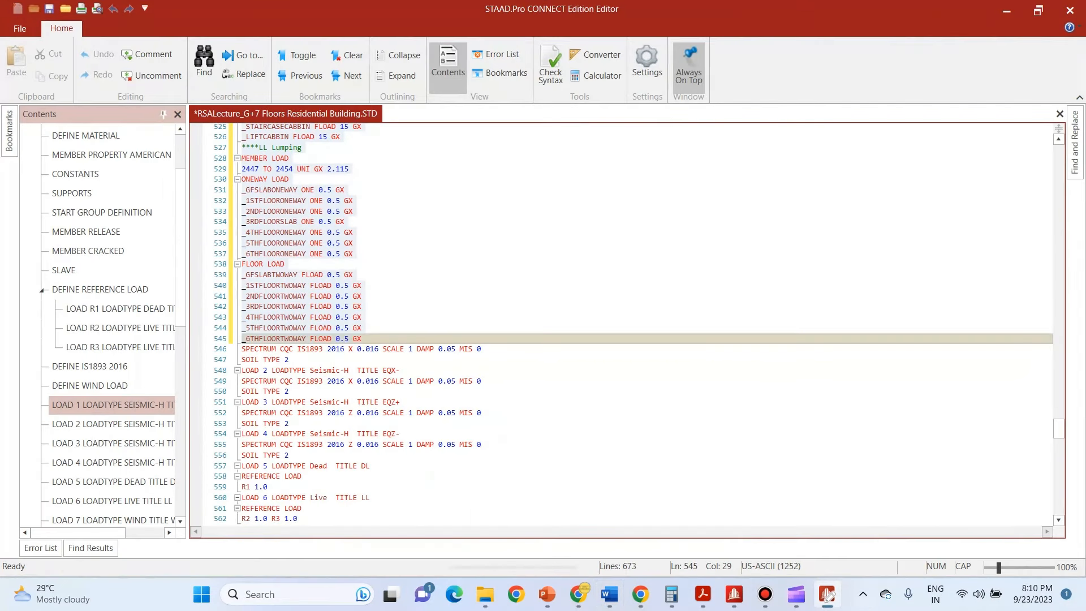
{"action": "key", "text": "Return"}
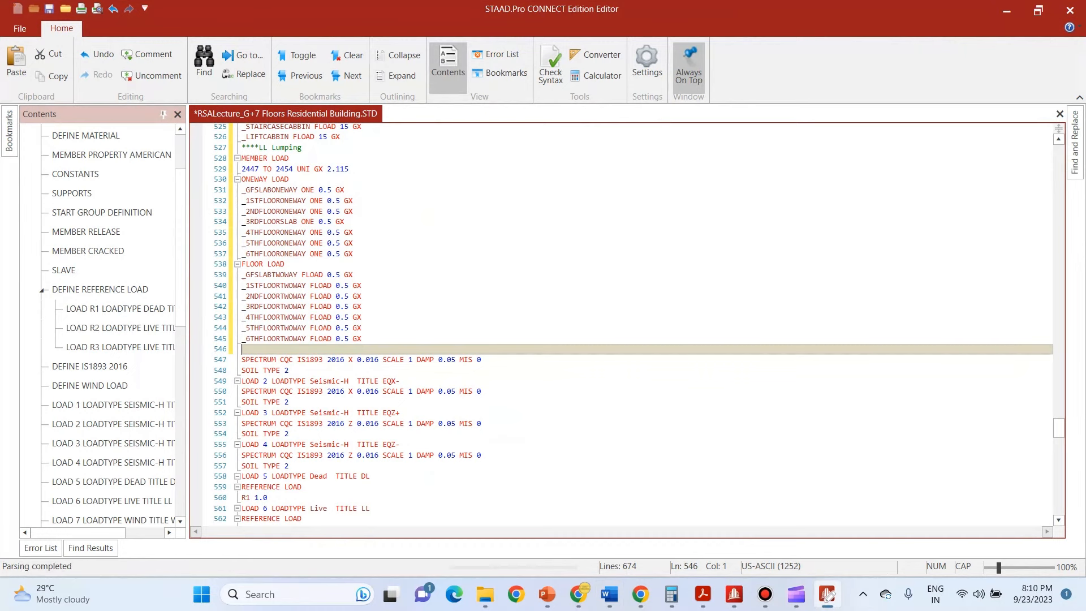
{"action": "key", "text": "ctrl+v"}
{"action": "scroll", "coordinate": [622, 324], "scroll_direction": "up", "scroll_amount": 16}
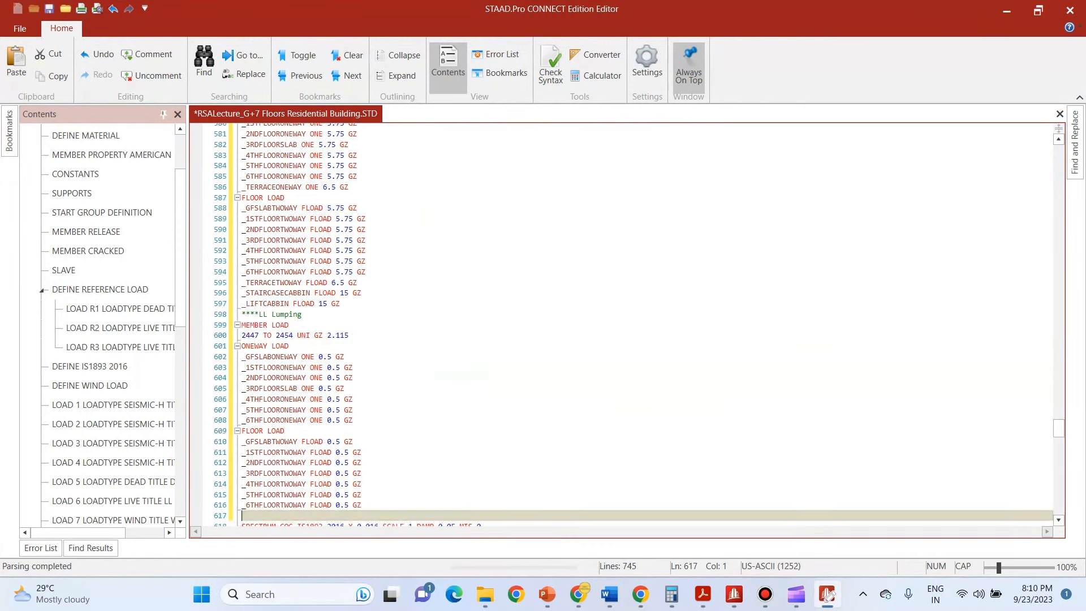
{"action": "scroll", "coordinate": [622, 324], "scroll_direction": "up", "scroll_amount": 4}
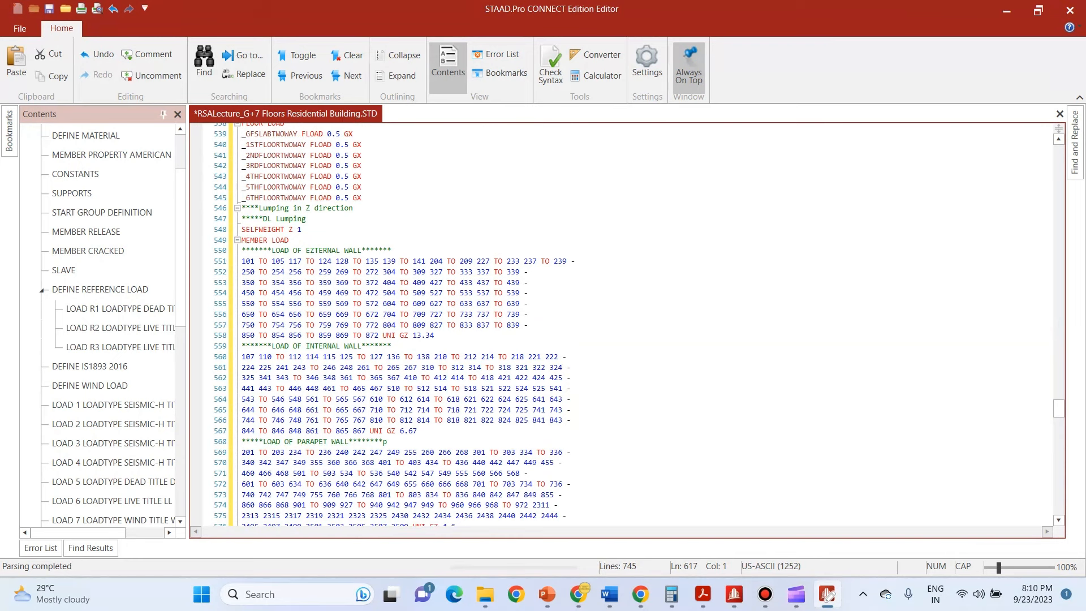
Step: Save and close the edited input file and run the analysis in STAAD.Pro
{"action": "left_click", "coordinate": [383, 282]}
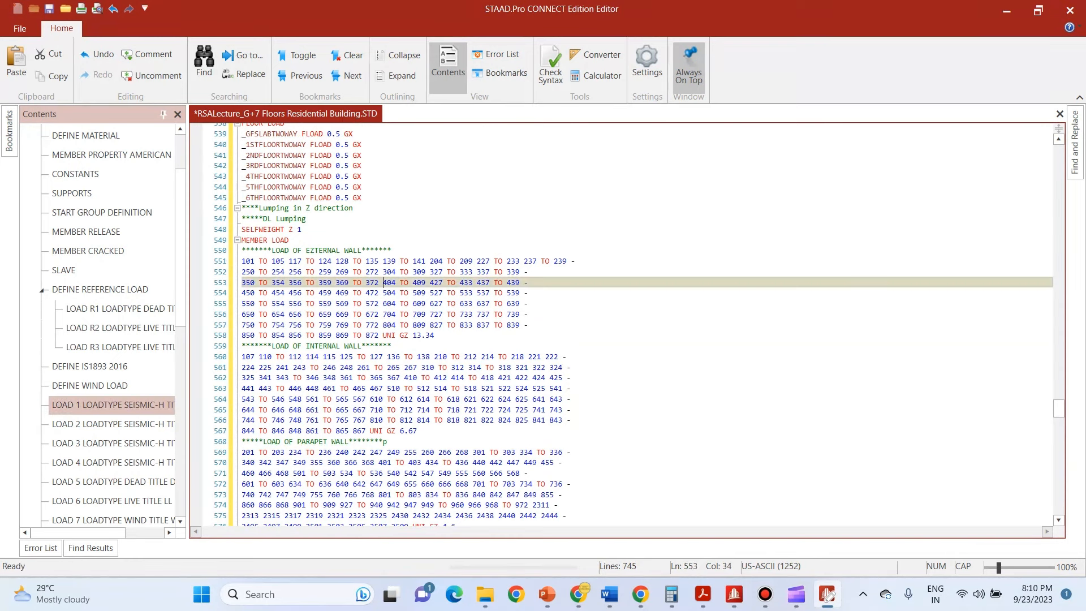
{"action": "key", "text": "ctrl+s"}
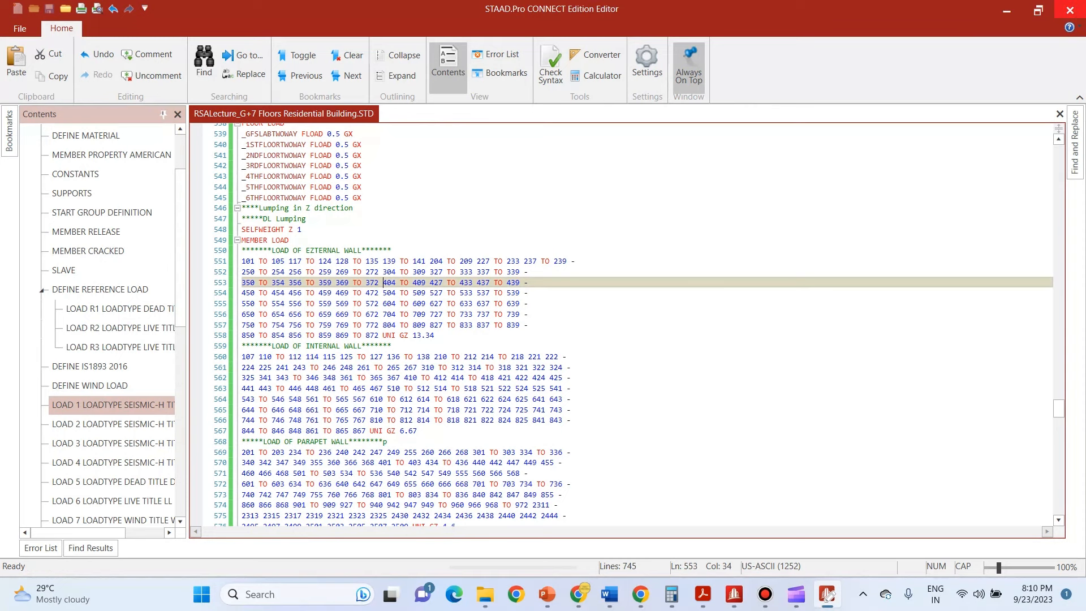
{"action": "left_click", "coordinate": [1069, 10]}
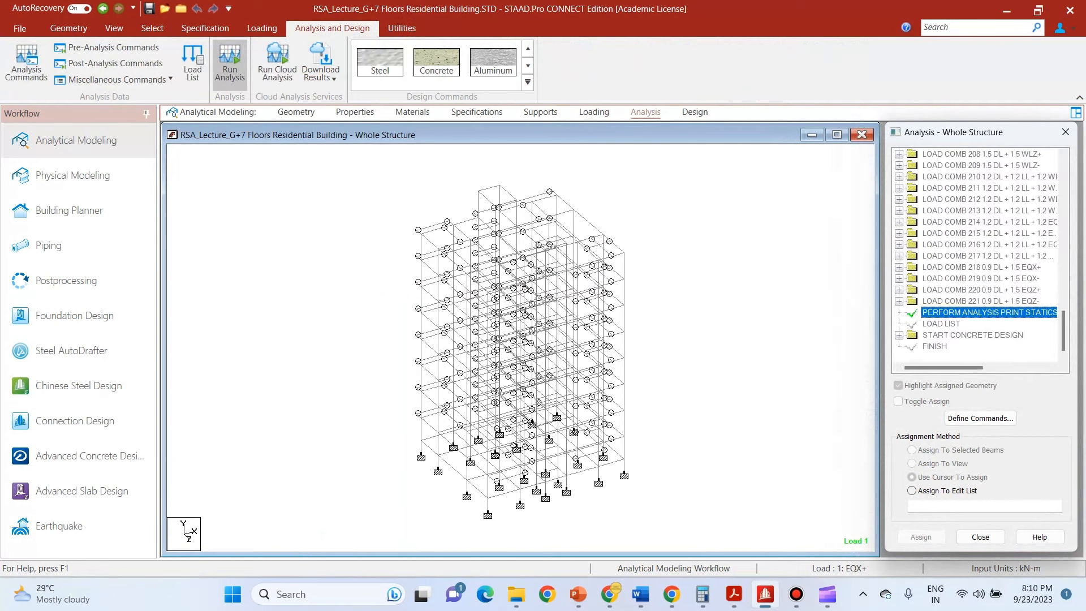
{"action": "left_click", "coordinate": [230, 62]}
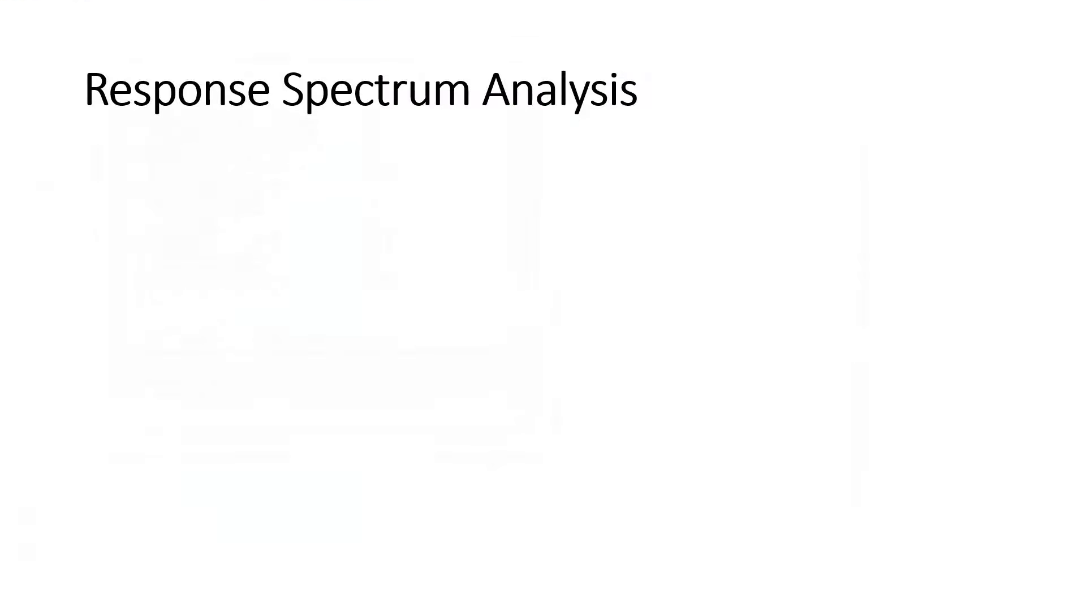
{"action": "key", "text": "Right"}
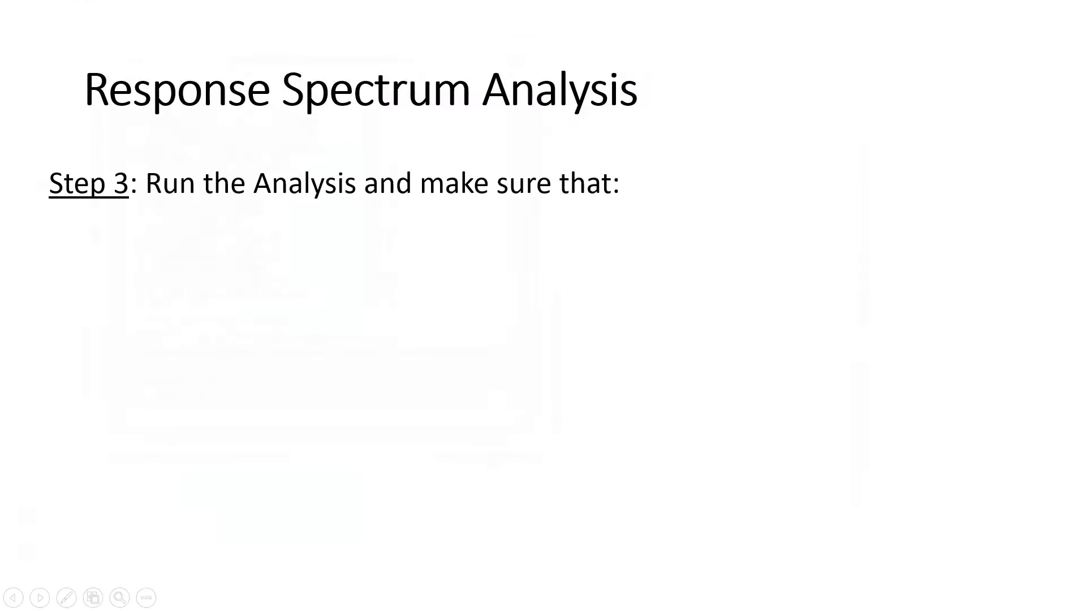
{"action": "key", "text": "Right"}
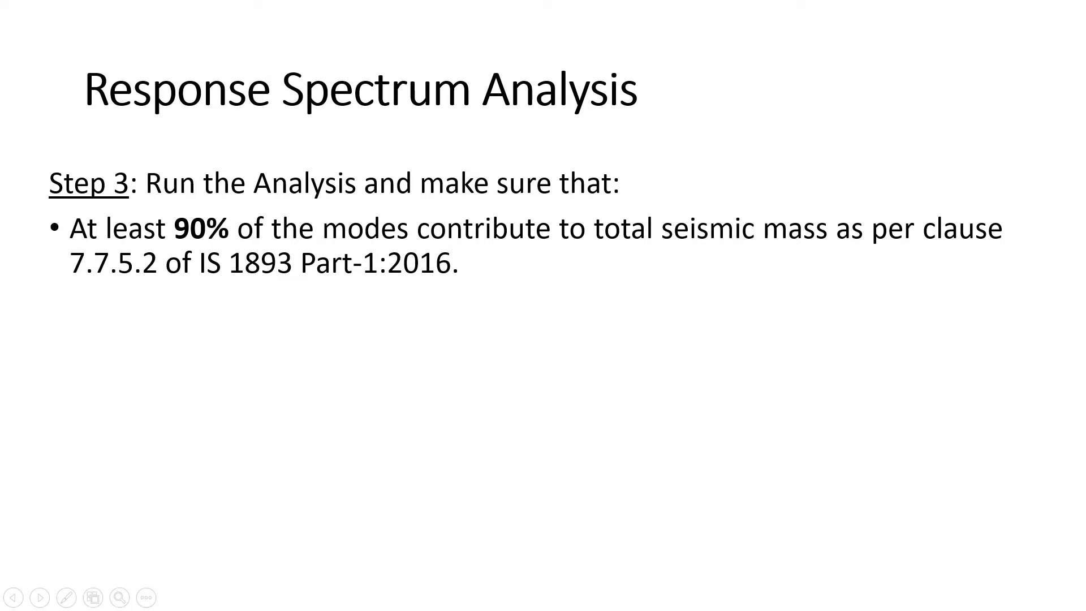
Step: Switch to the IS 1893 Part 1 - 2016 PDF in Acrobat to examine clause 7.7.5.2 on the number of modes
{"action": "key", "text": "alt+Tab"}
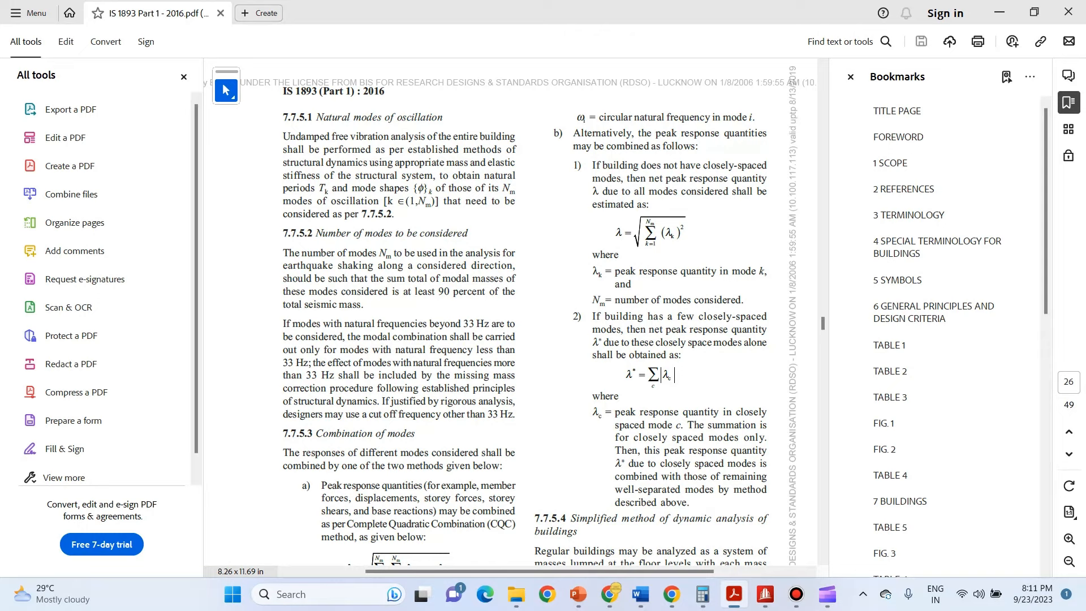
Step: Highlight the text of clause 7.7.5.2 on the number of modes to be considered and return to STAAD.Pro
{"action": "left_click_drag", "start_coordinate": [282, 253], "coordinate": [513, 323]}
{"action": "left_click", "coordinate": [391, 292]}
{"action": "left_click", "coordinate": [765, 593]}
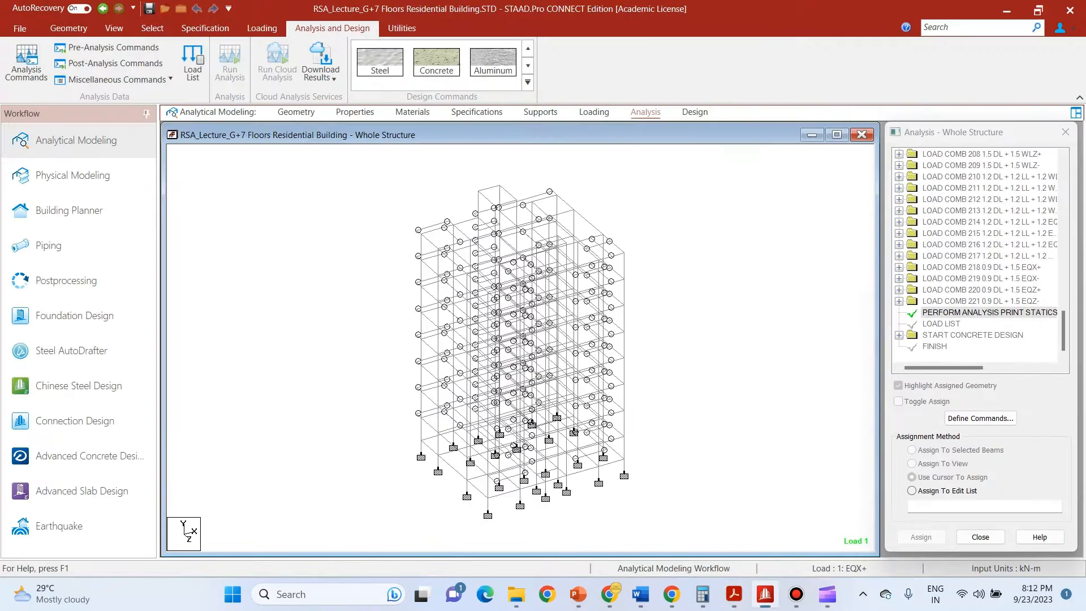
Step: Open the analysis output and examine the cumulative X mass participation of the first response spectrum load case at mode 6
{"action": "left_click", "coordinate": [401, 28]}
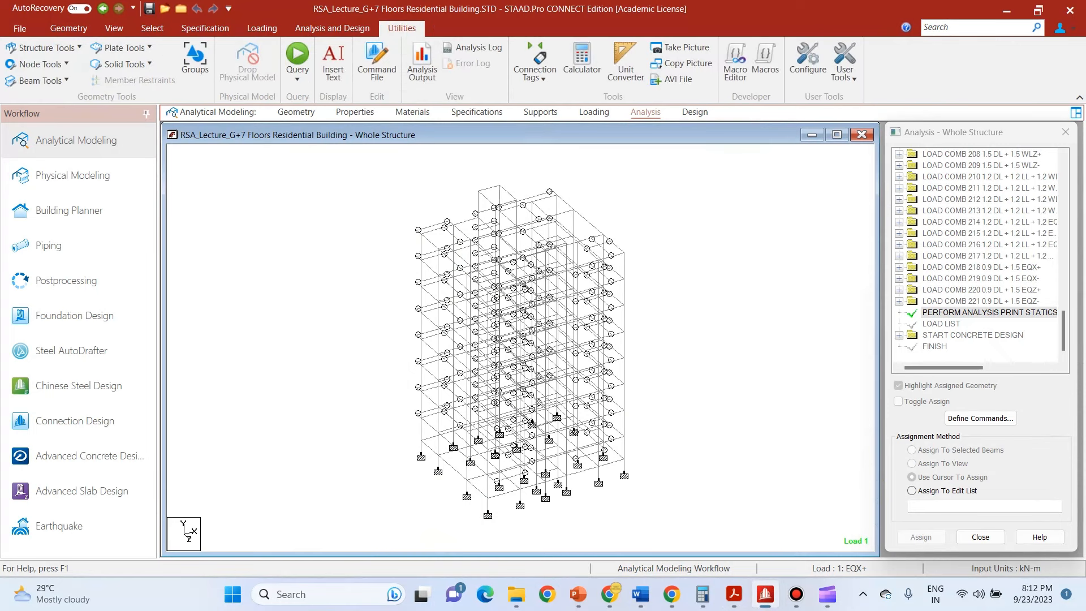
{"action": "left_click", "coordinate": [422, 61]}
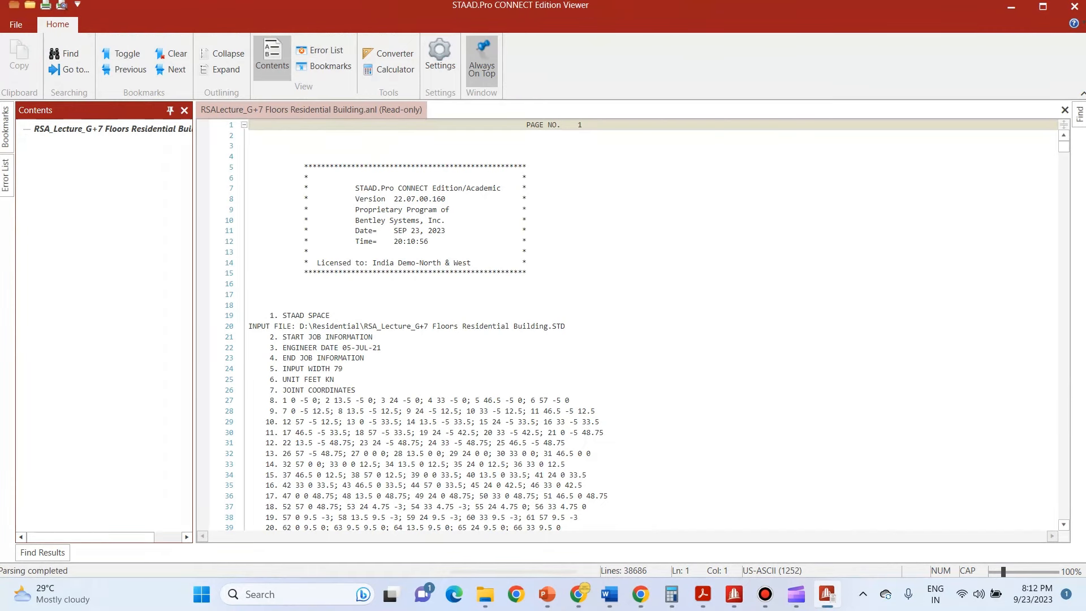
{"action": "left_click", "coordinate": [106, 244]}
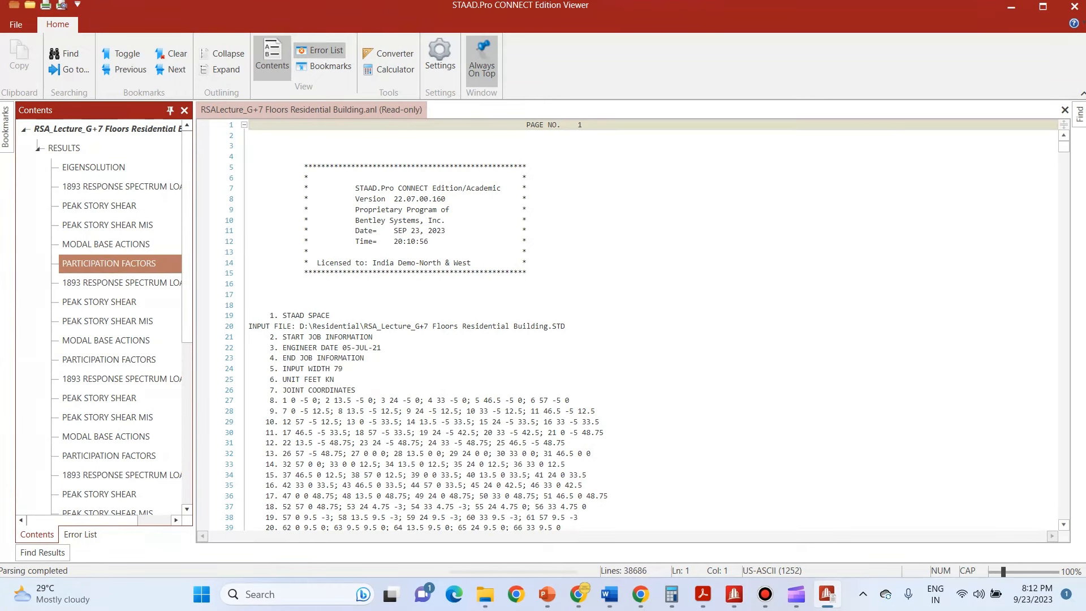
{"action": "left_click", "coordinate": [109, 262]}
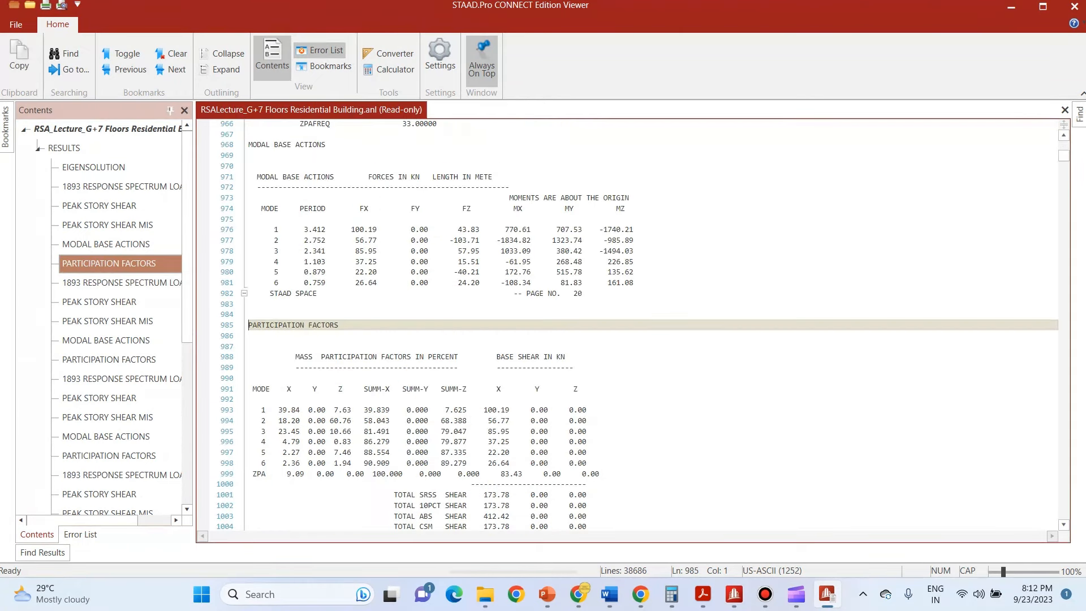
{"action": "scroll", "coordinate": [638, 324], "scroll_direction": "down", "scroll_amount": 3}
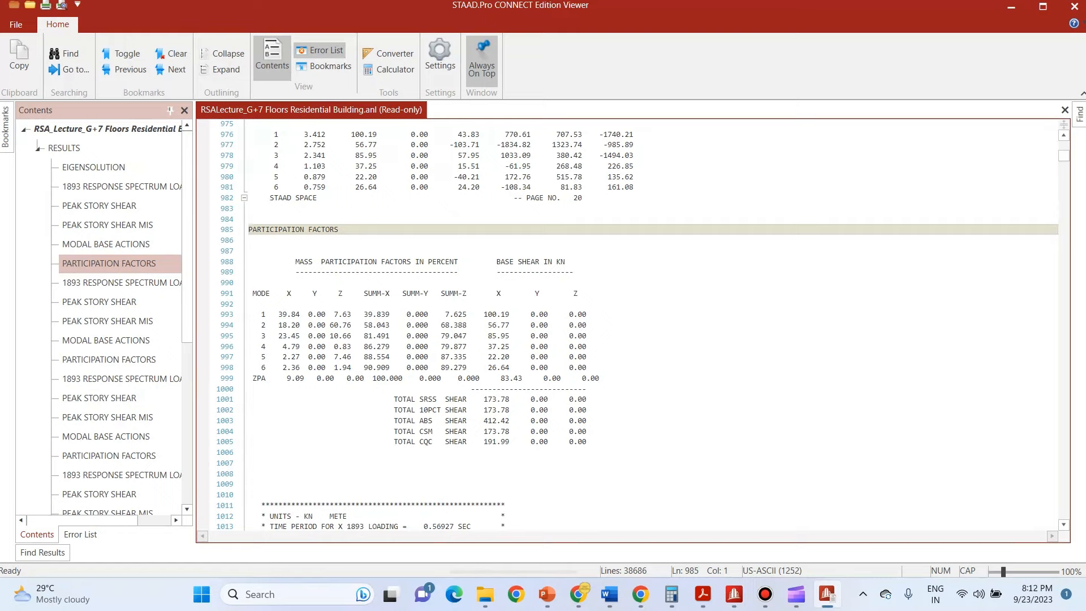
{"action": "left_click_drag", "start_coordinate": [363, 367], "coordinate": [376, 367]}
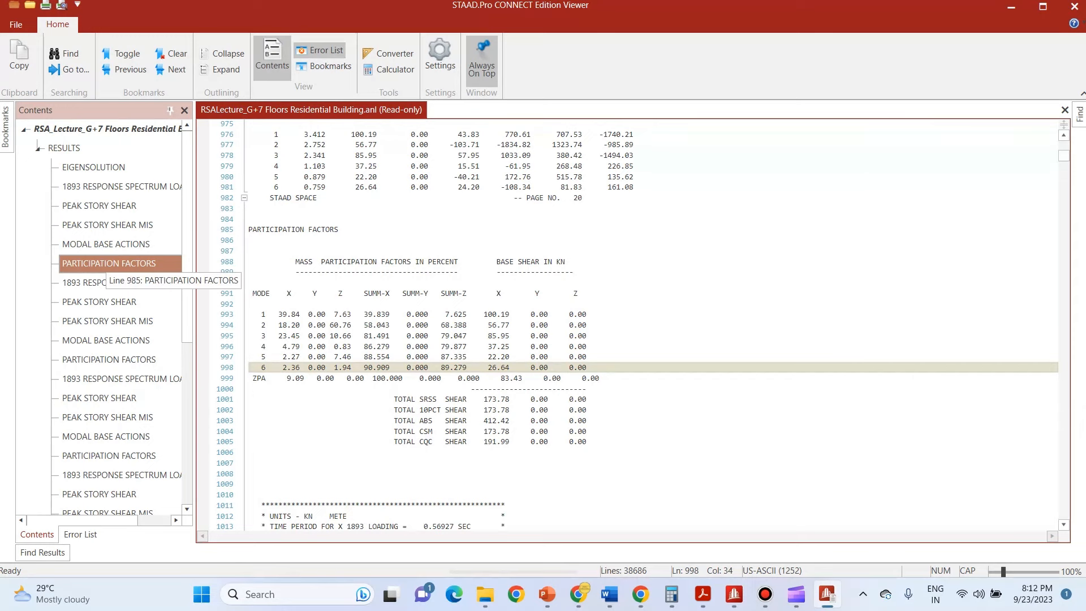
Step: Return to the model and review the load items under load cases 1 EQX+, 2 EQX-, 3 EQZ+ and 4 EQZ-
{"action": "left_click", "coordinate": [1011, 7]}
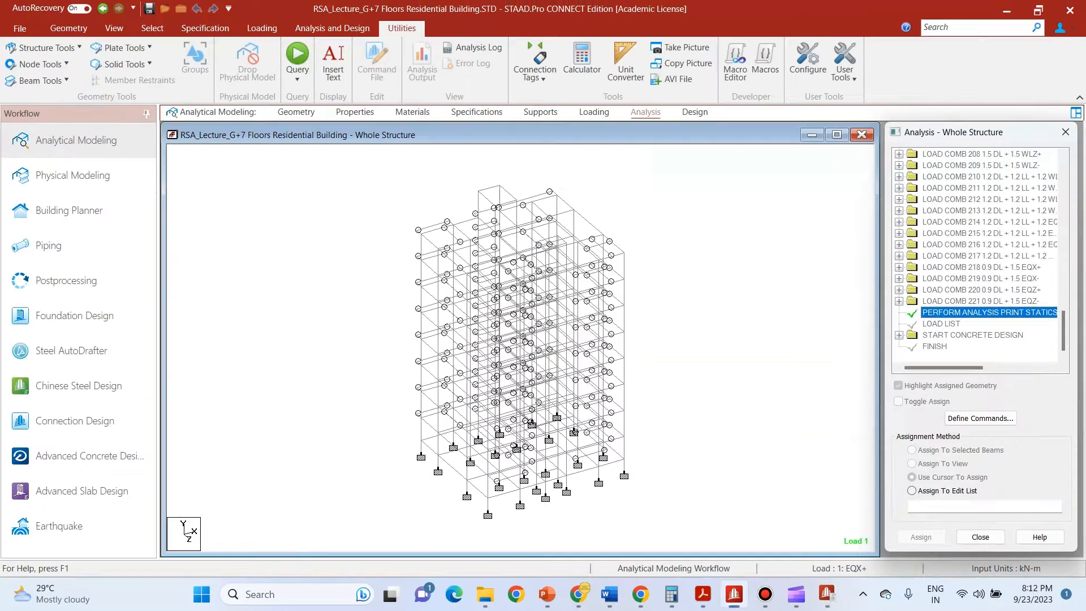
{"action": "left_click", "coordinate": [593, 112]}
{"action": "double_click", "coordinate": [932, 169]}
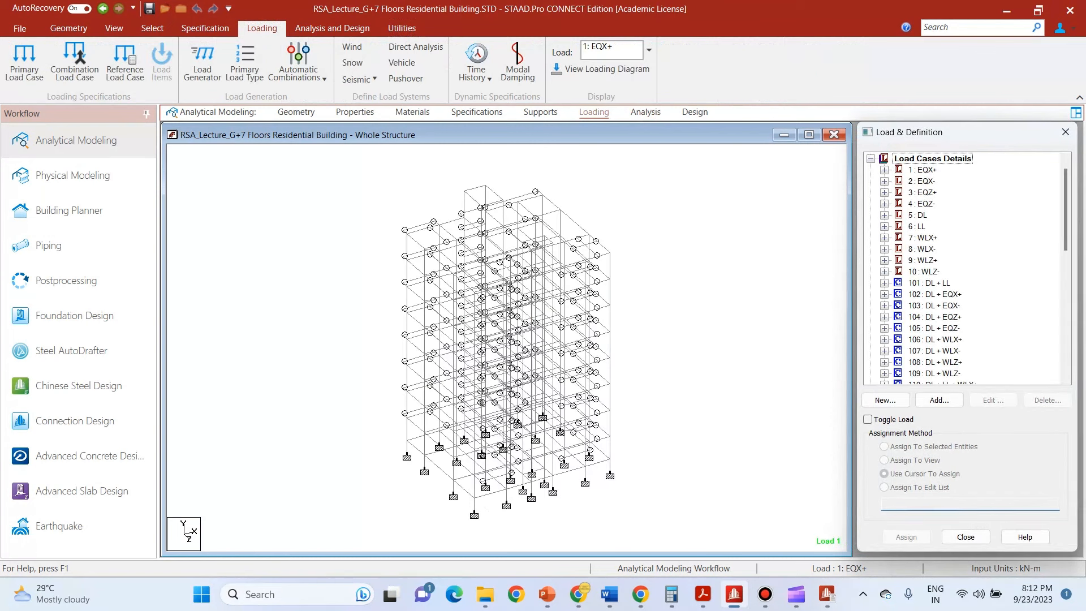
{"action": "double_click", "coordinate": [921, 170]}
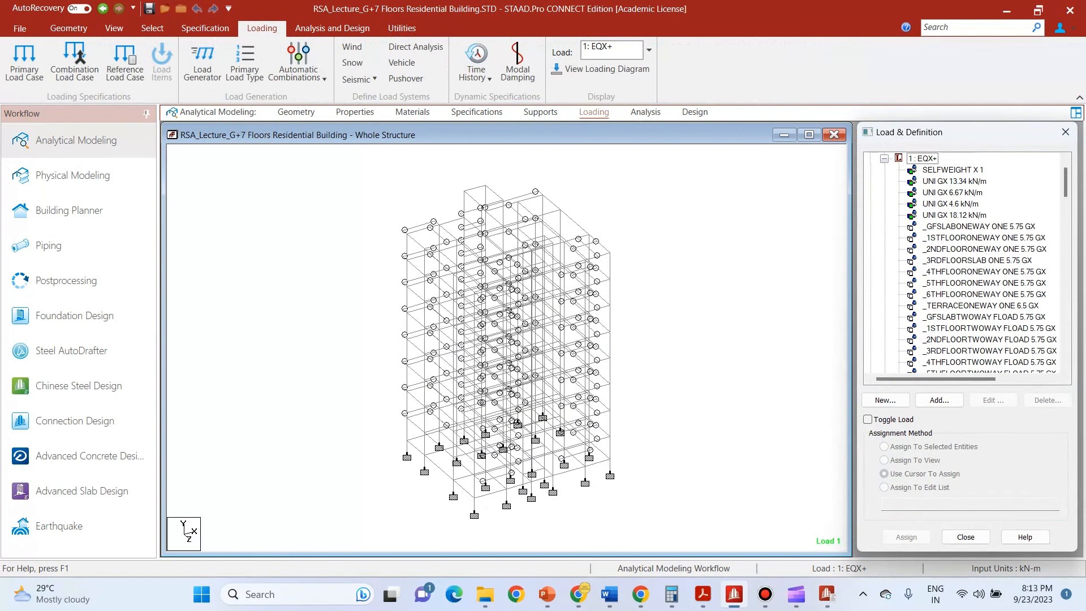
{"action": "left_click", "coordinate": [922, 158]}
{"action": "scroll", "coordinate": [961, 266], "scroll_direction": "down", "scroll_amount": 3}
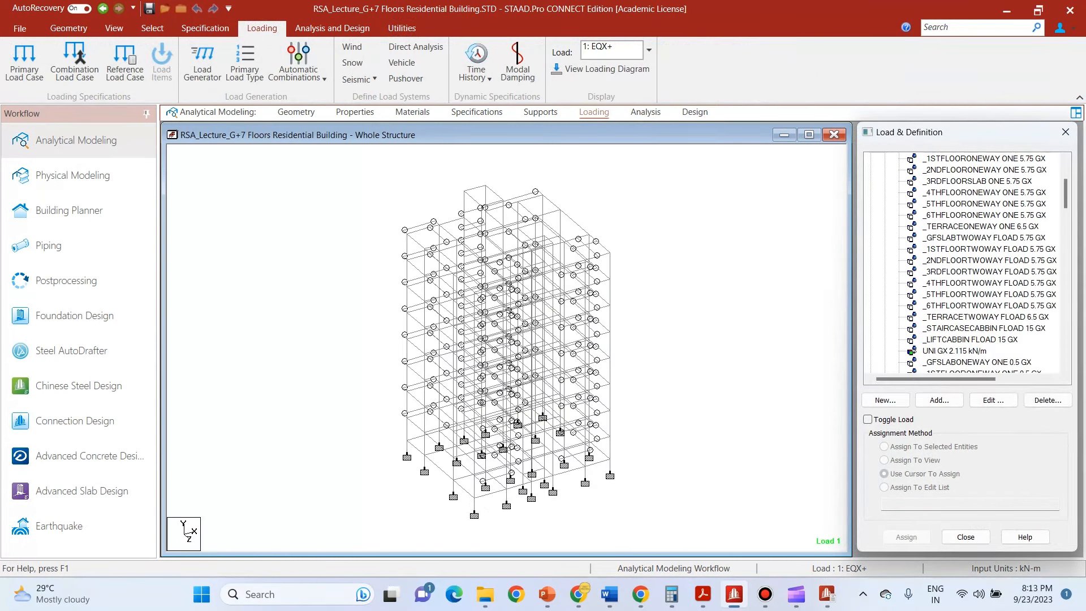
{"action": "scroll", "coordinate": [961, 265], "scroll_direction": "up", "scroll_amount": 3}
{"action": "left_click", "coordinate": [884, 170]}
{"action": "left_click", "coordinate": [884, 181]}
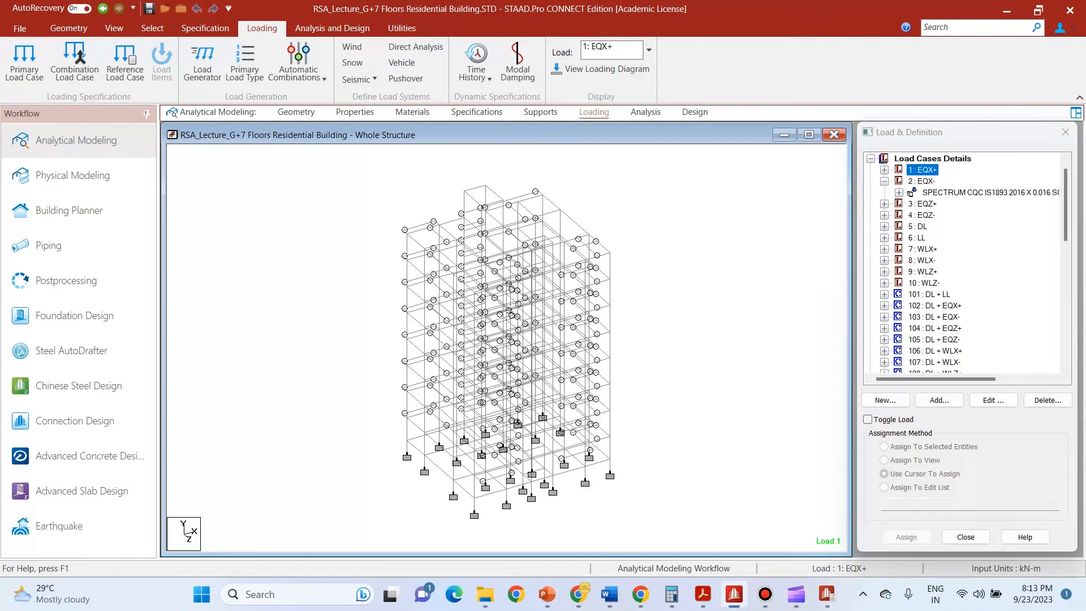
{"action": "left_click", "coordinate": [884, 203]}
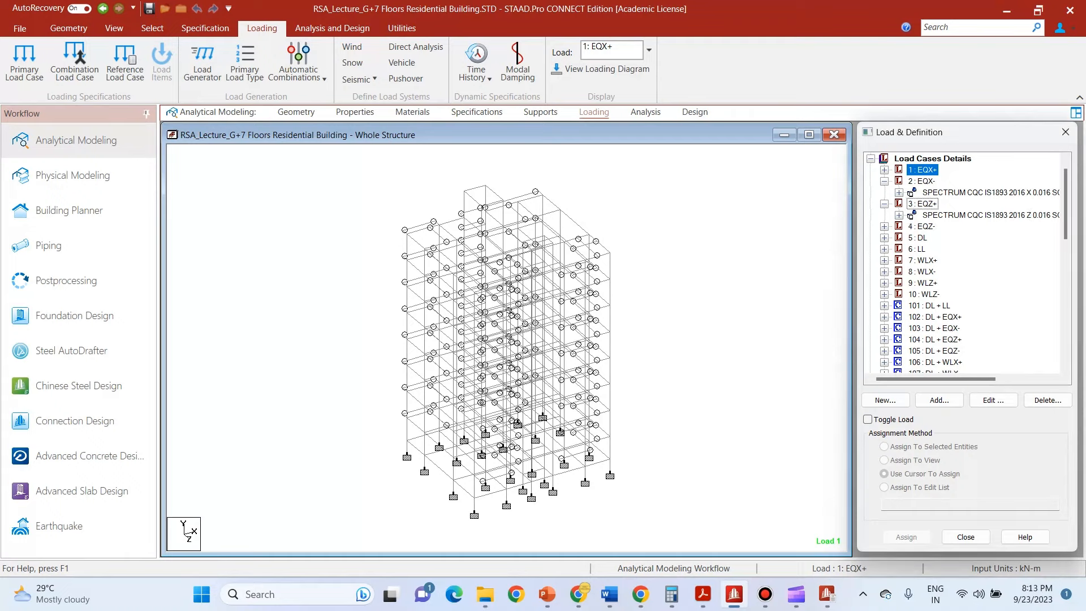
{"action": "left_click", "coordinate": [884, 226]}
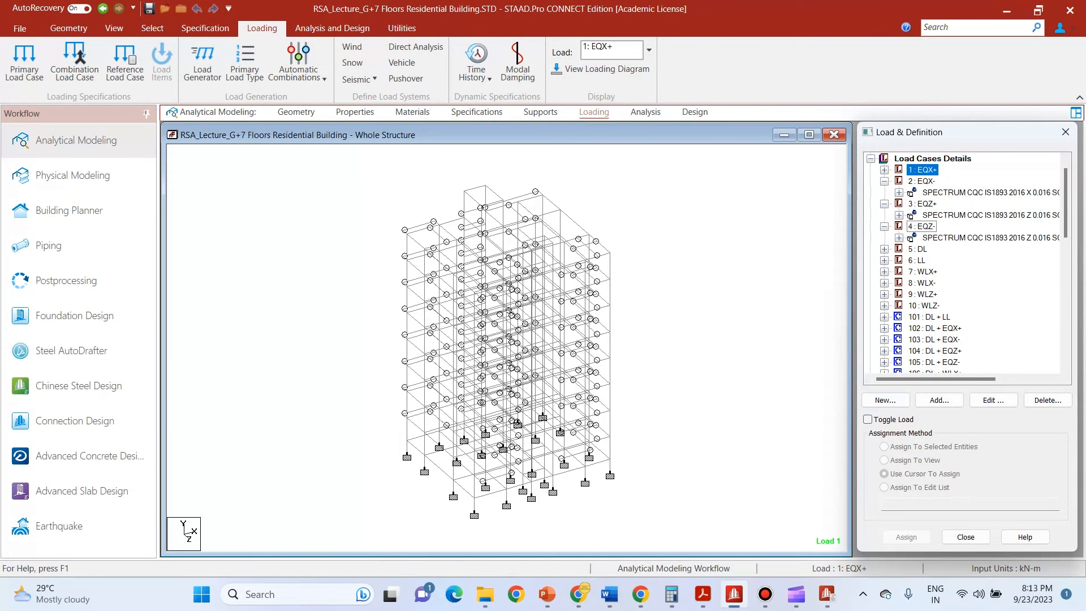
Step: Switch back to the analysis output and examine the participation factors of the EQZ+ load case through mode 6
{"action": "left_click", "coordinate": [827, 593]}
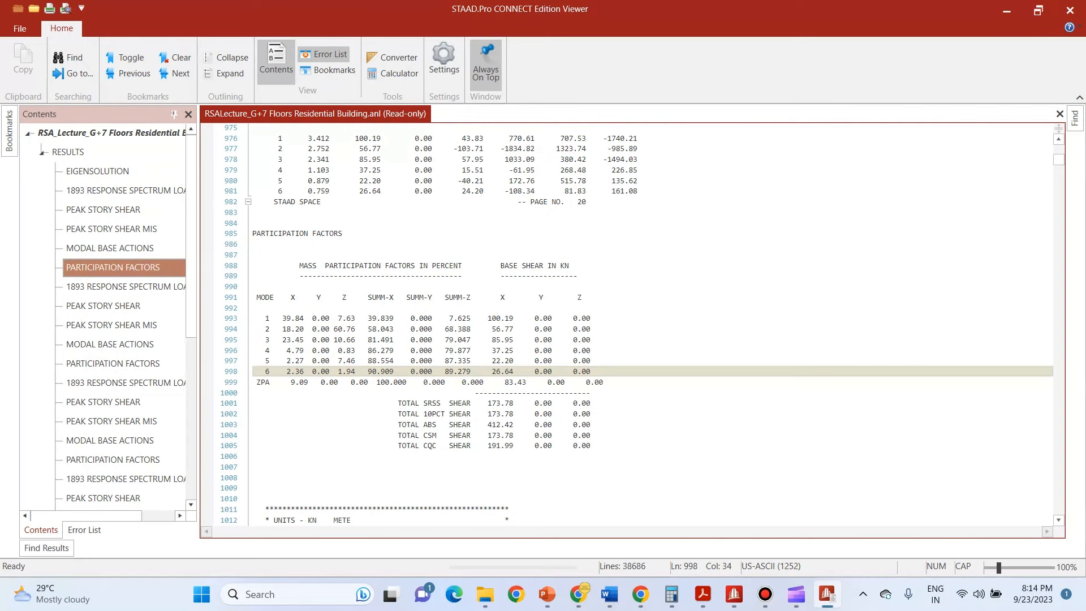
{"action": "left_click", "coordinate": [112, 363]}
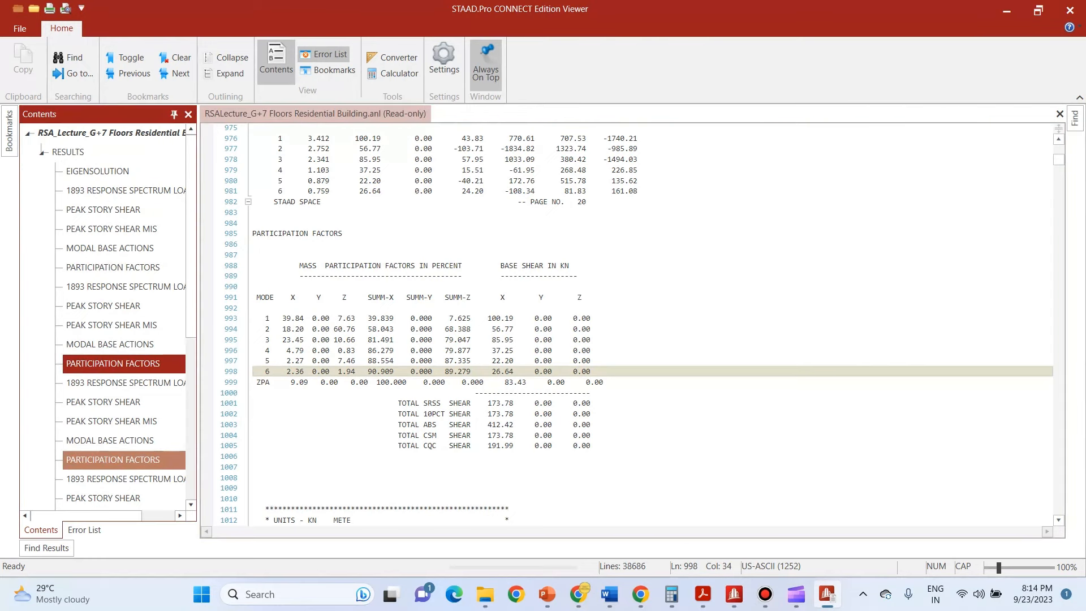
{"action": "left_click", "coordinate": [112, 459]}
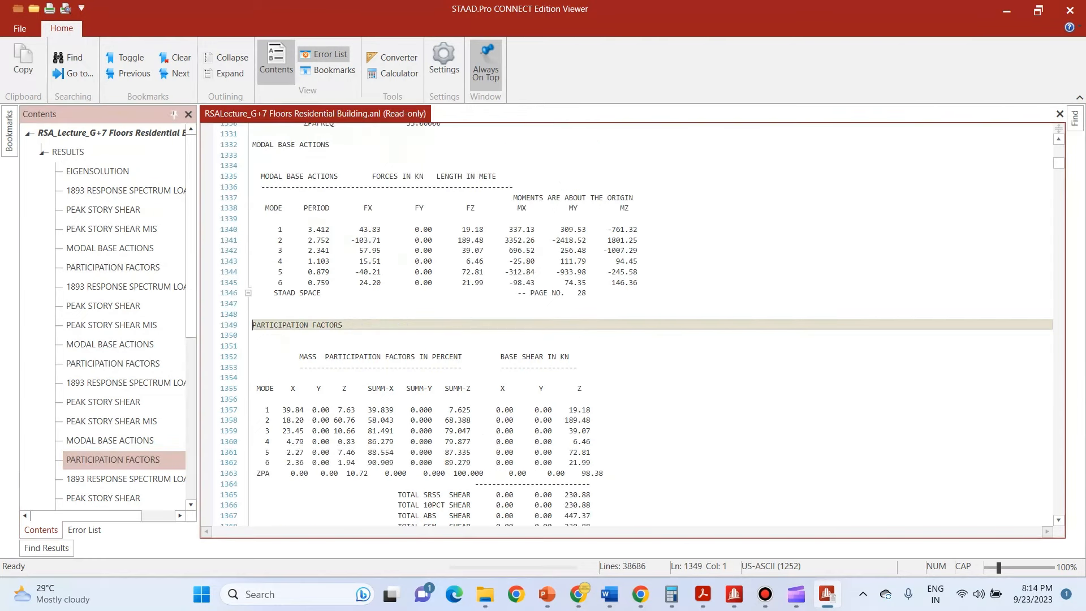
{"action": "scroll", "coordinate": [381, 199], "scroll_direction": "down", "scroll_amount": 1}
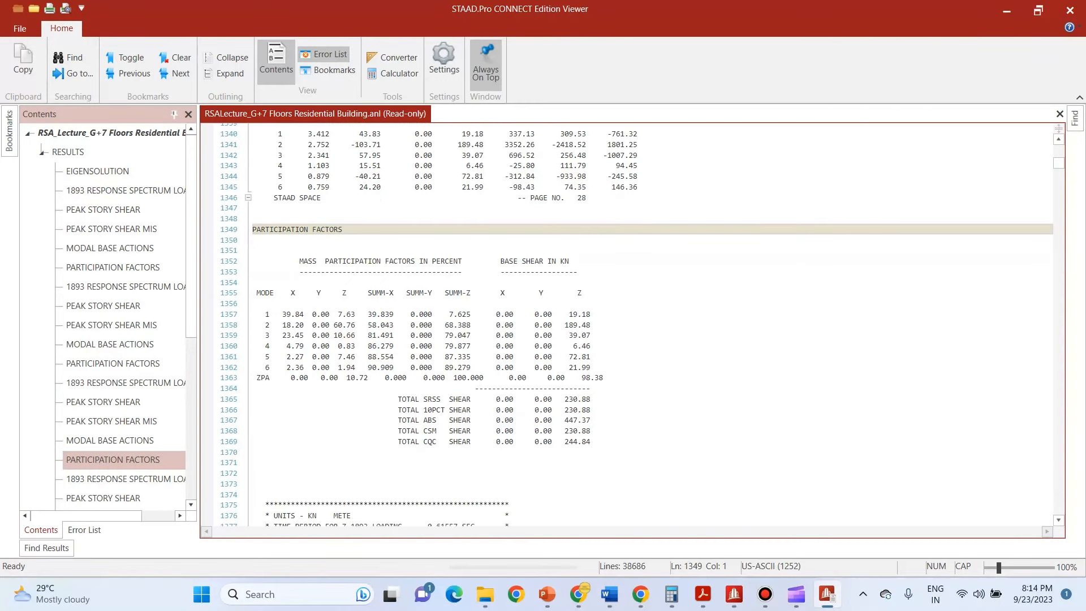
{"action": "left_click", "coordinate": [467, 368]}
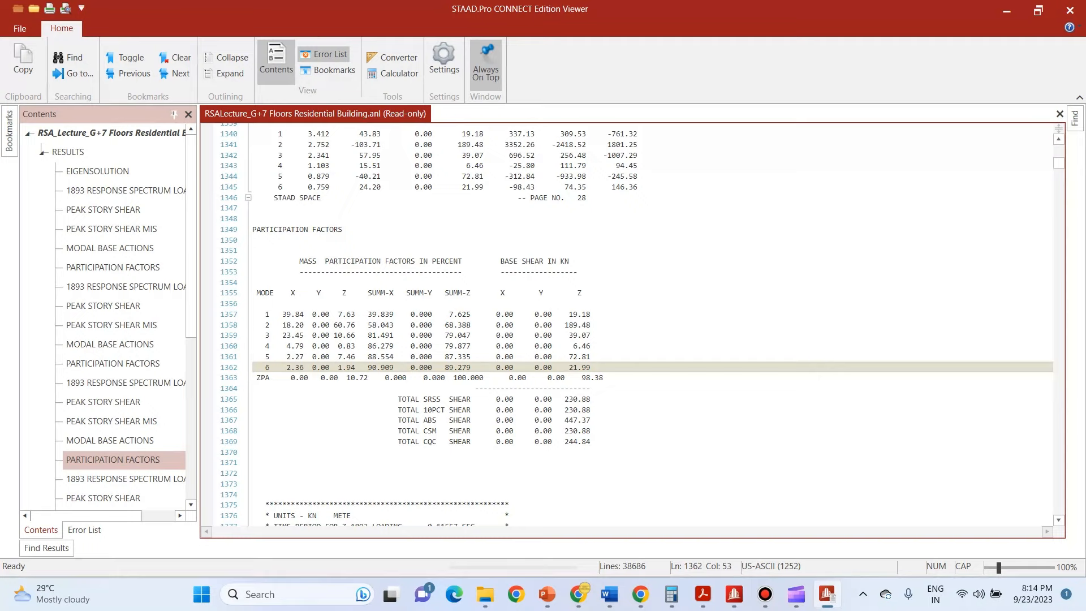
{"action": "left_click_drag", "start_coordinate": [252, 292], "coordinate": [591, 367]}
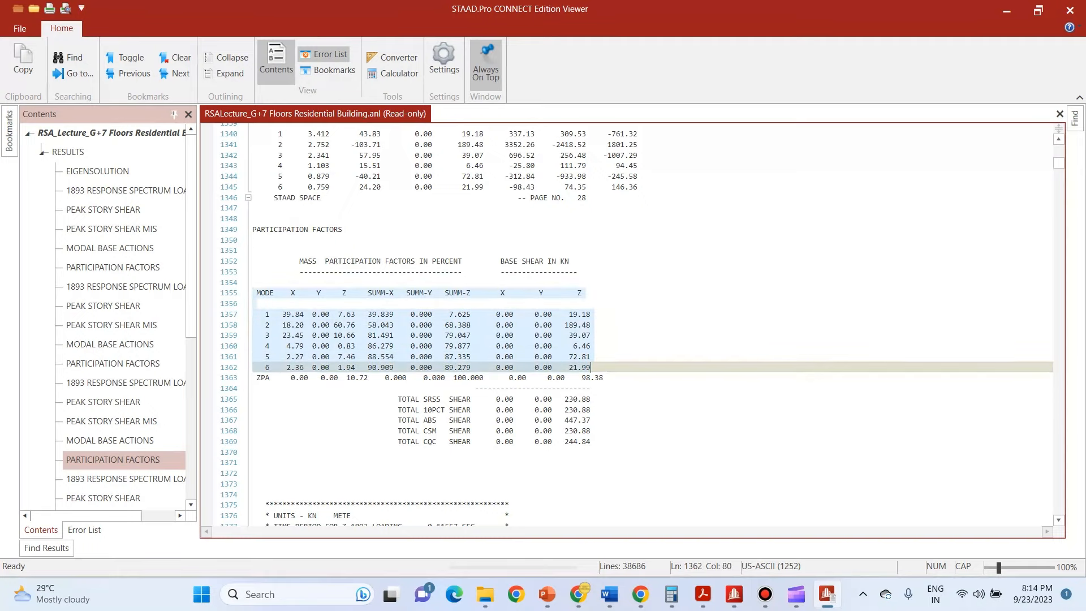
{"action": "left_click", "coordinate": [591, 366]}
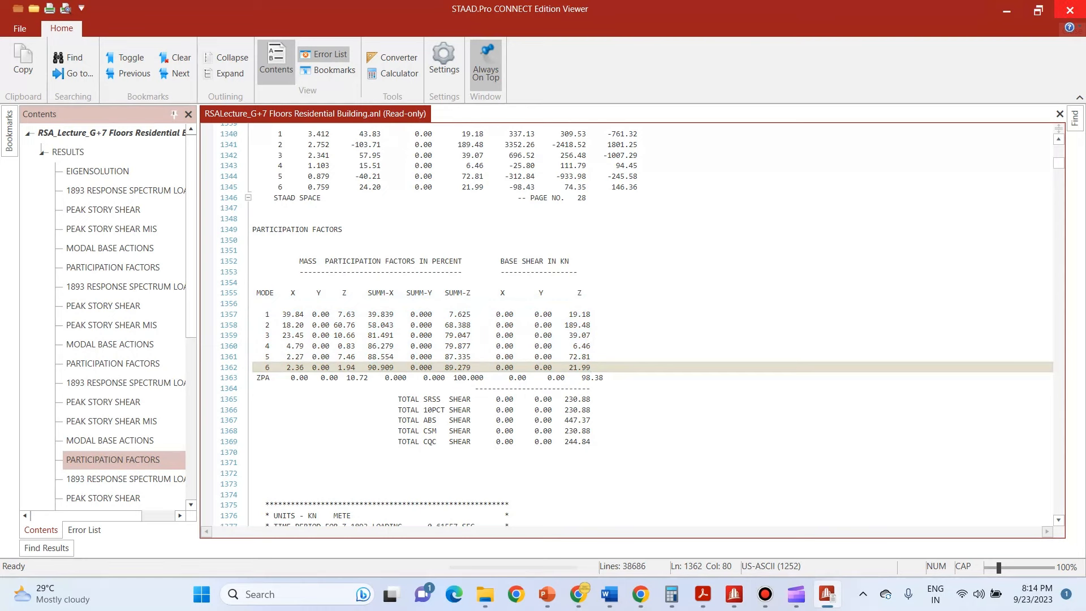
Step: Close the output, add the line CUT OFF MODES 100 below UNIT FEET KN in the command file, and save and close it
{"action": "left_click", "coordinate": [1069, 10]}
{"action": "left_click", "coordinate": [332, 28]}
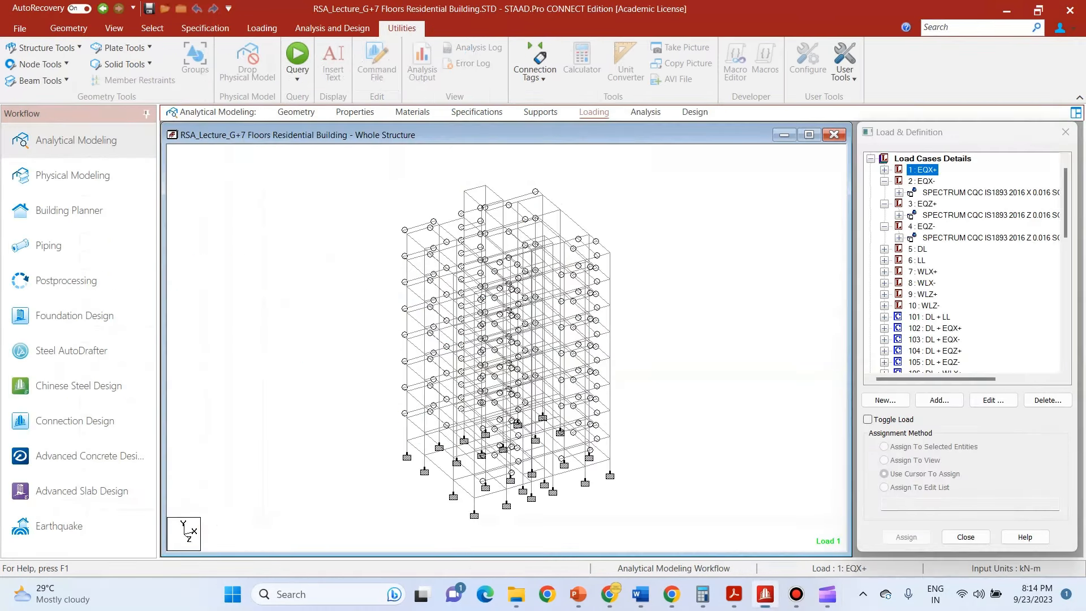
{"action": "left_click", "coordinate": [377, 62]}
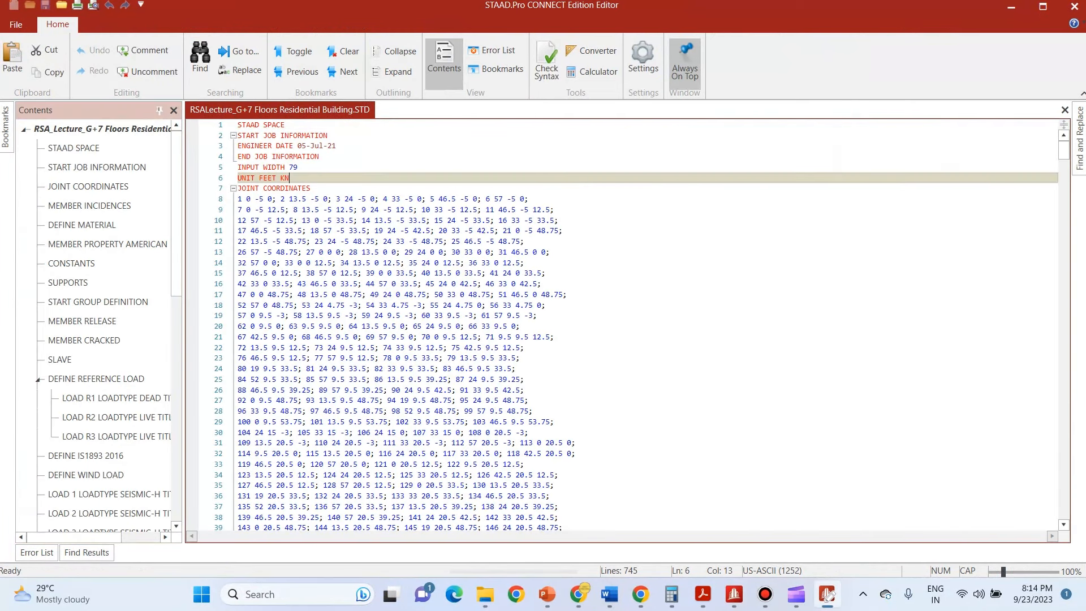
{"action": "key", "text": "Return"}
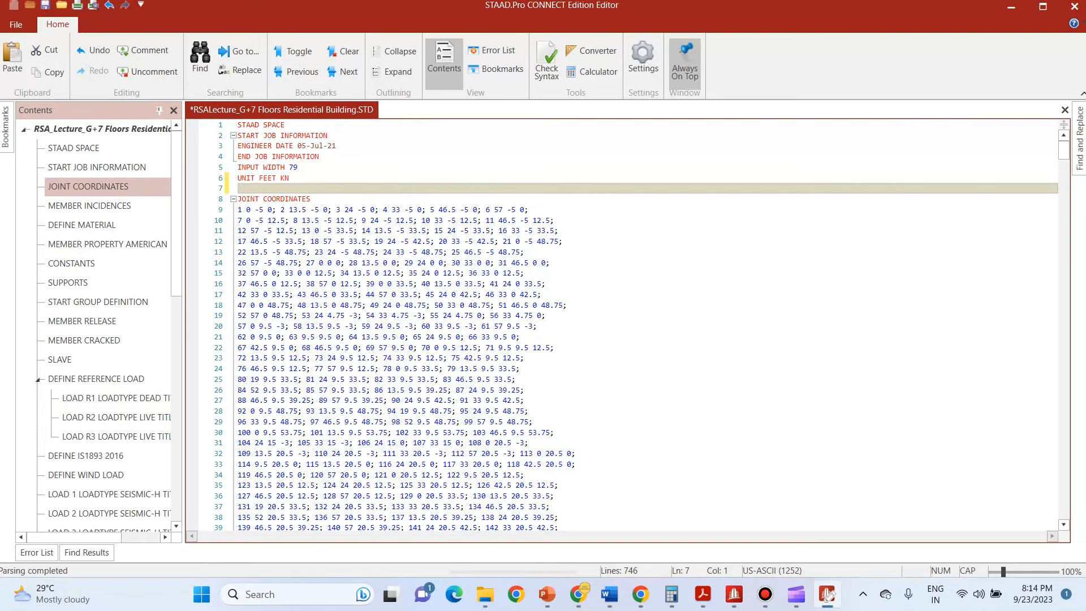
{"action": "type", "text": "CUT OFF MODES "}
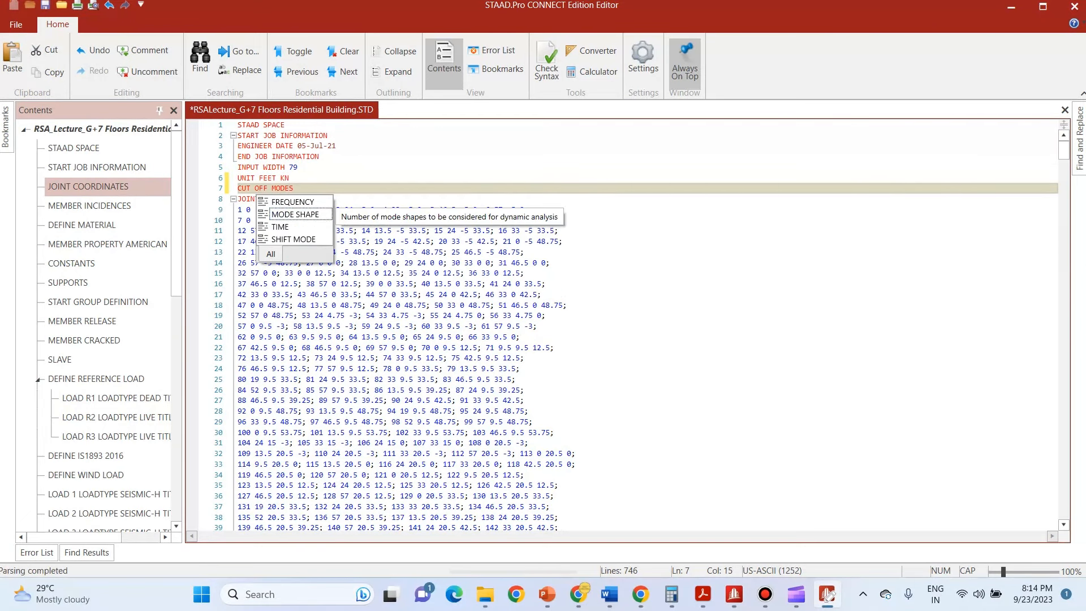
{"action": "type", "text": "100"}
{"action": "key", "text": "Escape"}
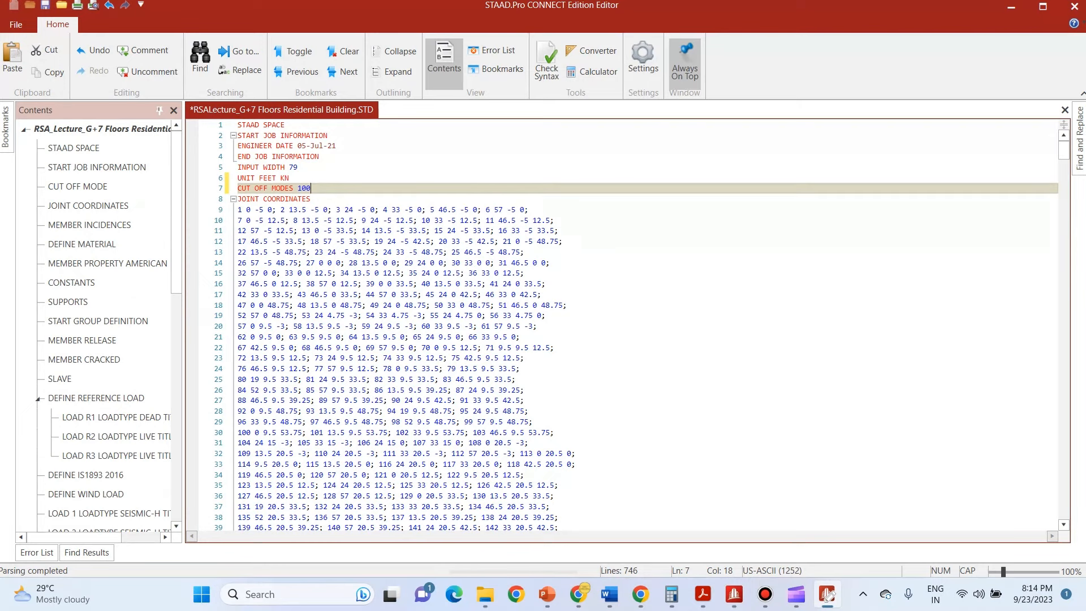
{"action": "key", "text": "ctrl+s"}
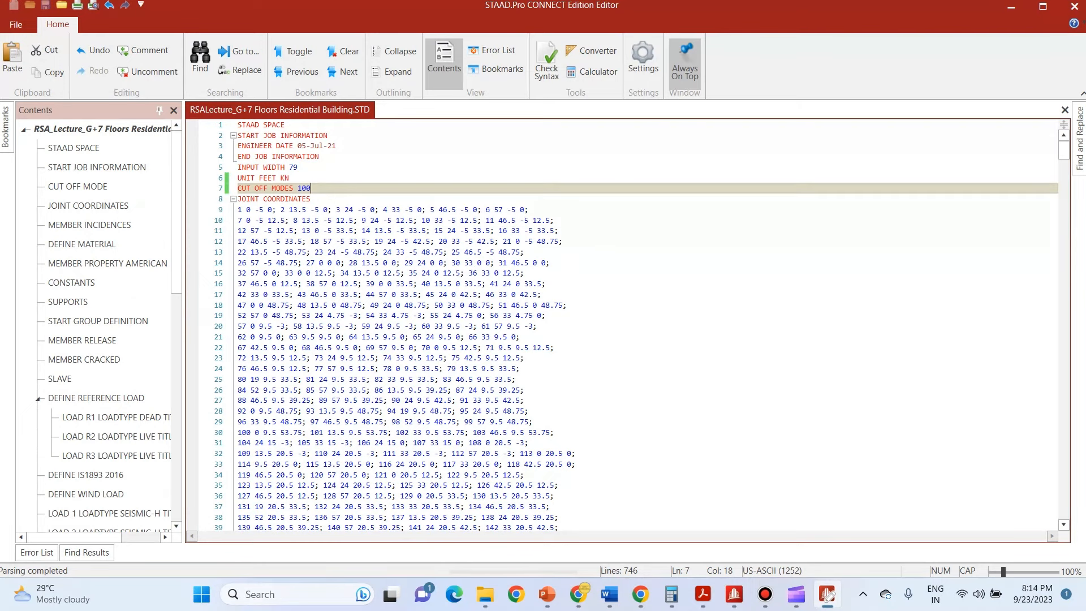
{"action": "left_click", "coordinate": [1074, 6]}
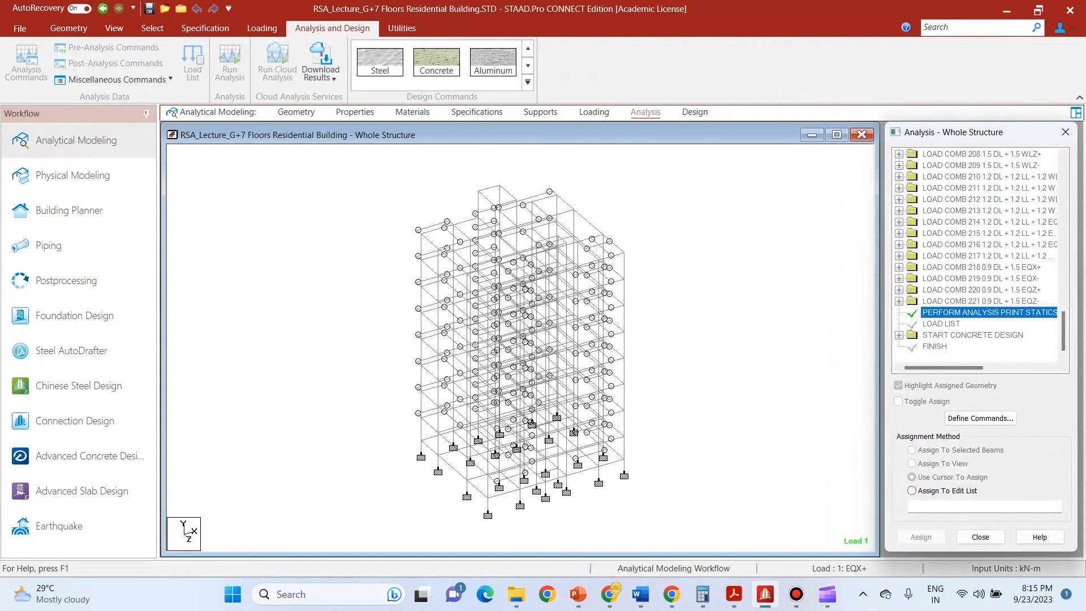
Step: Run the analysis with the edited input and finish it with the View Output File option
{"action": "left_click", "coordinate": [229, 62]}
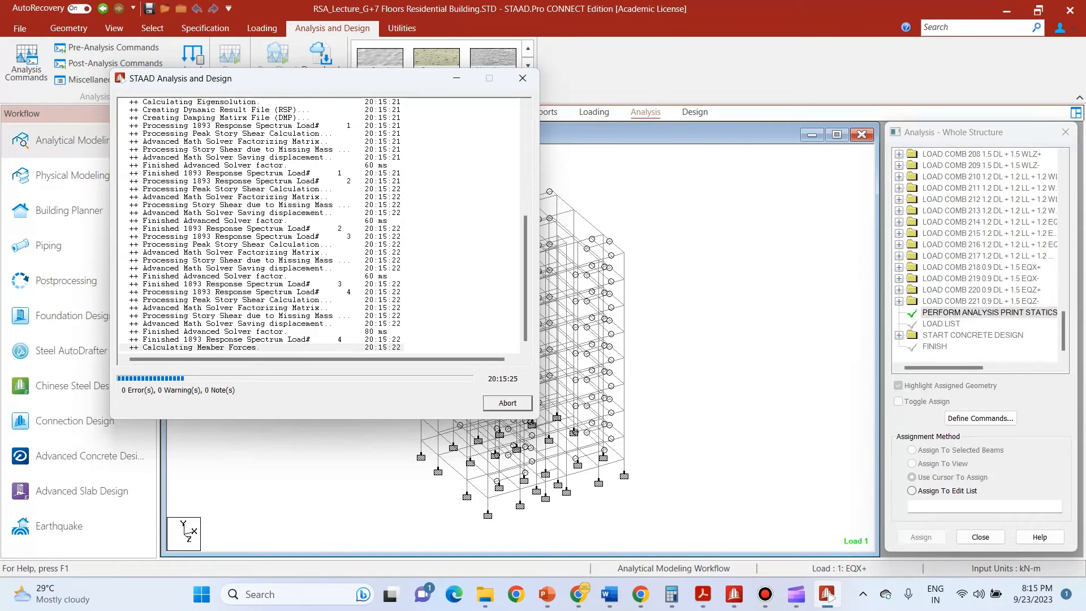
{"action": "left_click_drag", "start_coordinate": [319, 78], "coordinate": [435, 122]}
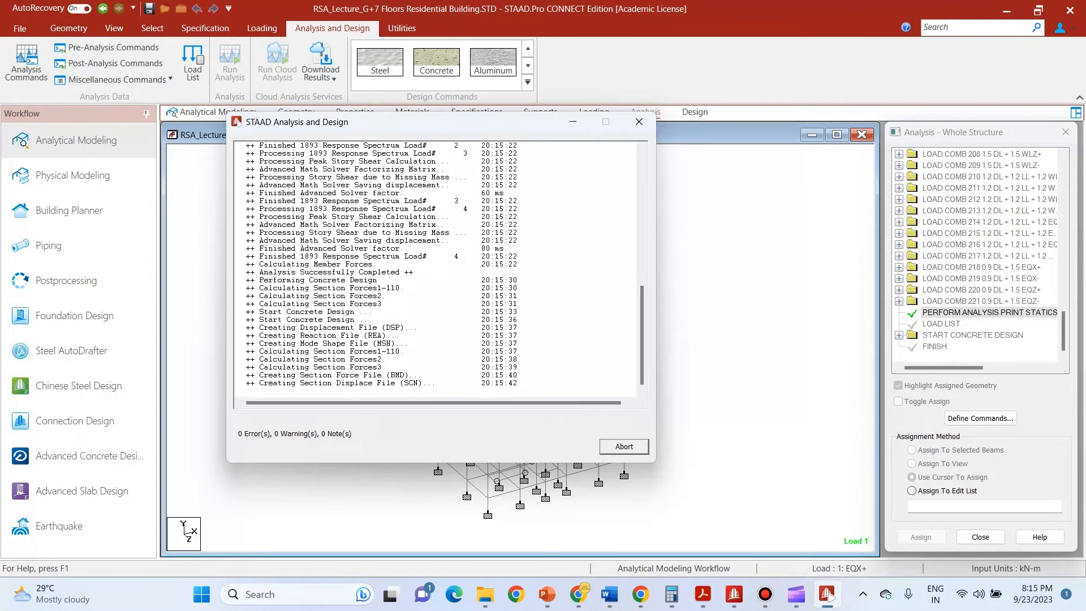
{"action": "left_click", "coordinate": [245, 419]}
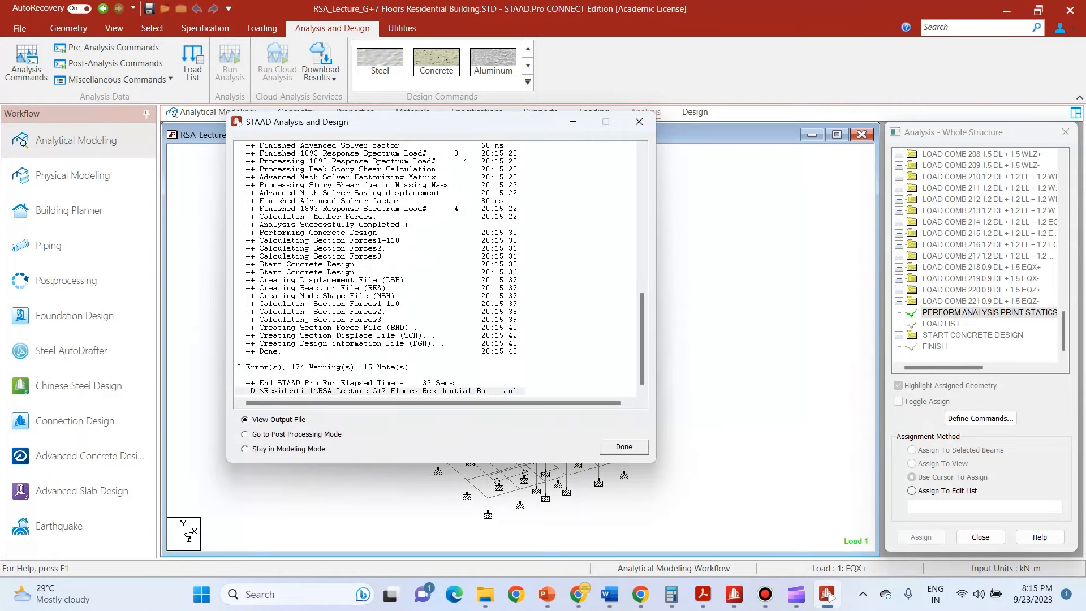
{"action": "key", "text": "Return"}
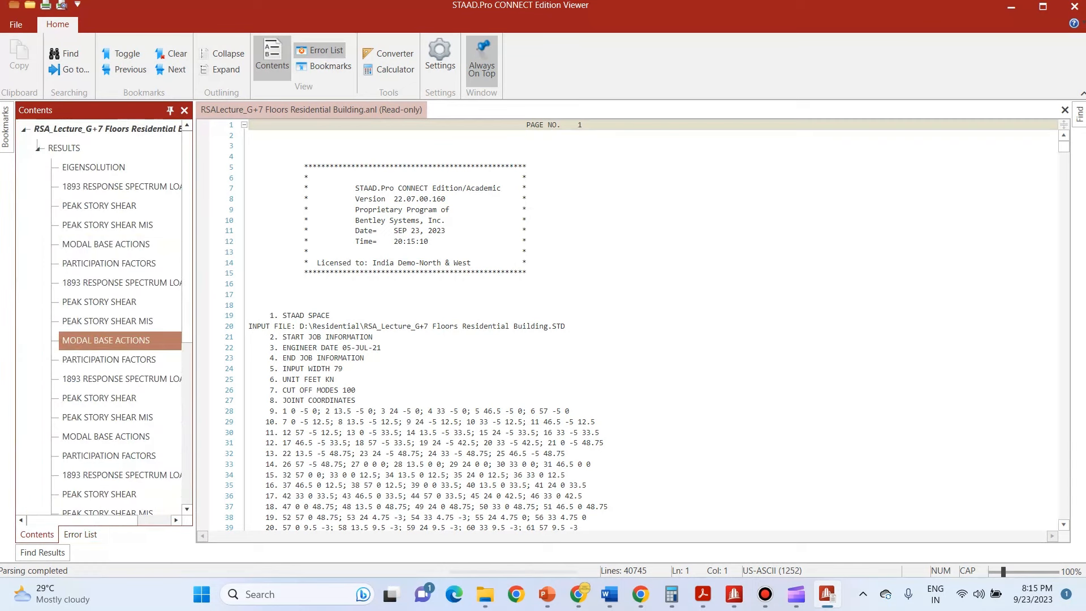
Step: Examine the EQZ+ load case's participation factors table in the new output across all the modes considered
{"action": "scroll", "coordinate": [120, 339], "scroll_direction": "down", "scroll_amount": 1}
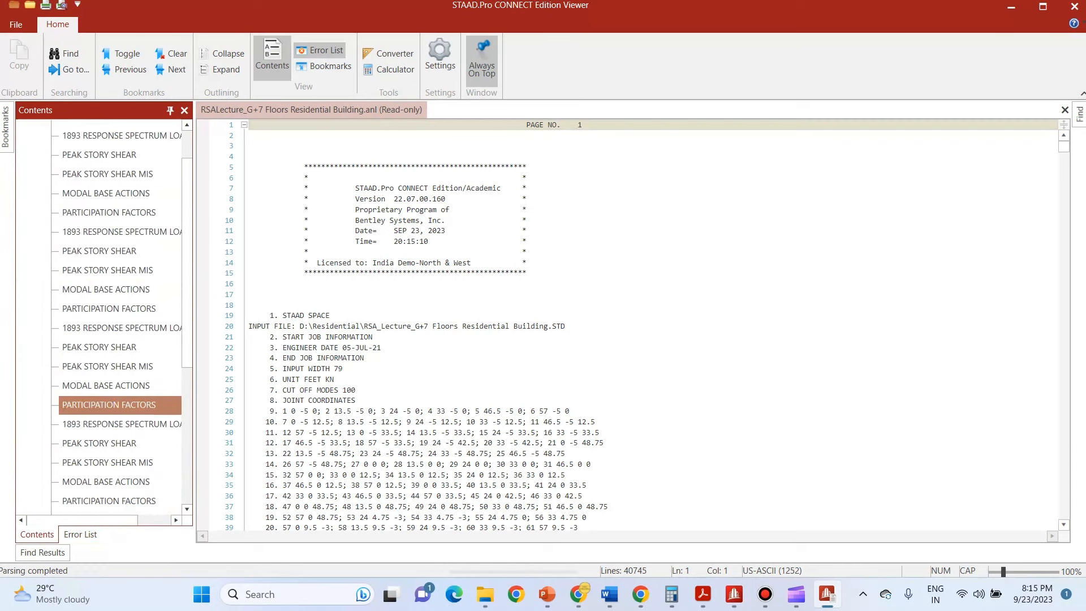
{"action": "left_click", "coordinate": [108, 405]}
{"action": "scroll", "coordinate": [627, 322], "scroll_direction": "down", "scroll_amount": 10}
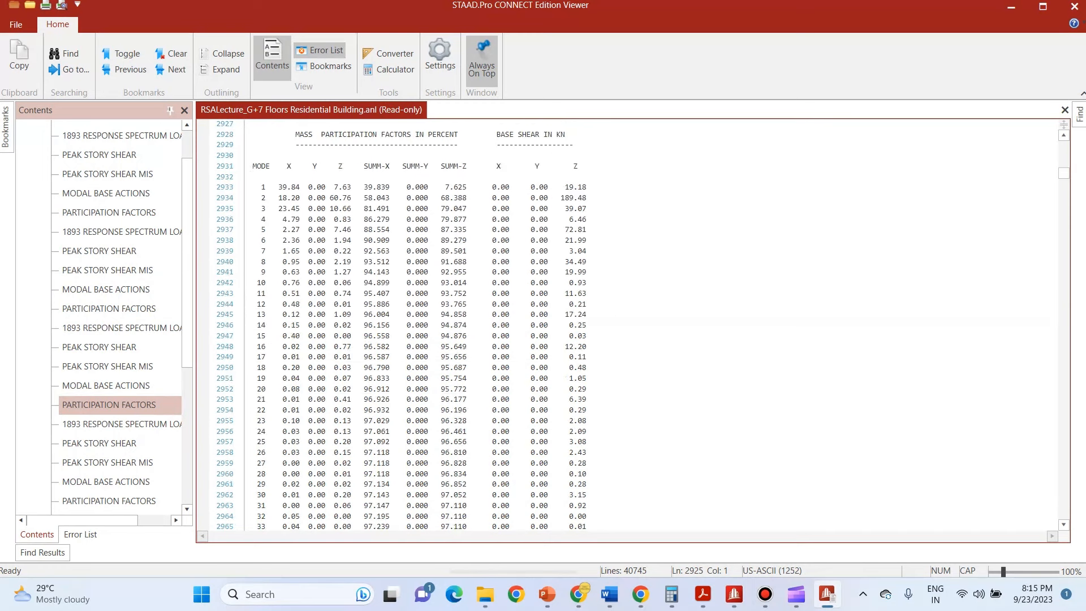
{"action": "scroll", "coordinate": [628, 322], "scroll_direction": "down", "scroll_amount": 20}
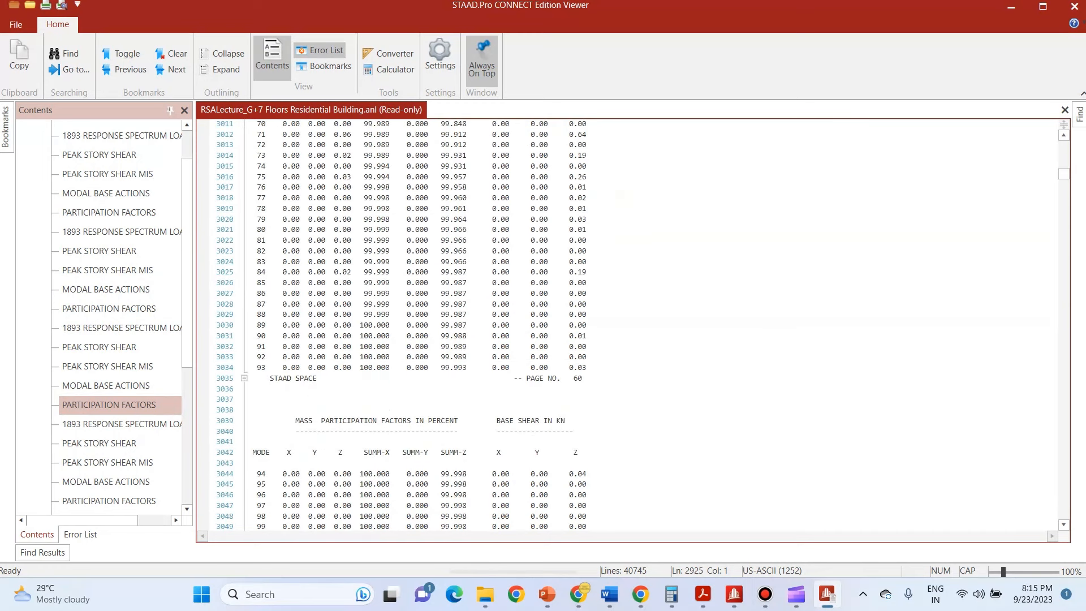
Step: Check the cumulative X and Z mass participation at mode 100 in the EQZ+ participation factors table
{"action": "scroll", "coordinate": [627, 322], "scroll_direction": "down", "scroll_amount": 4}
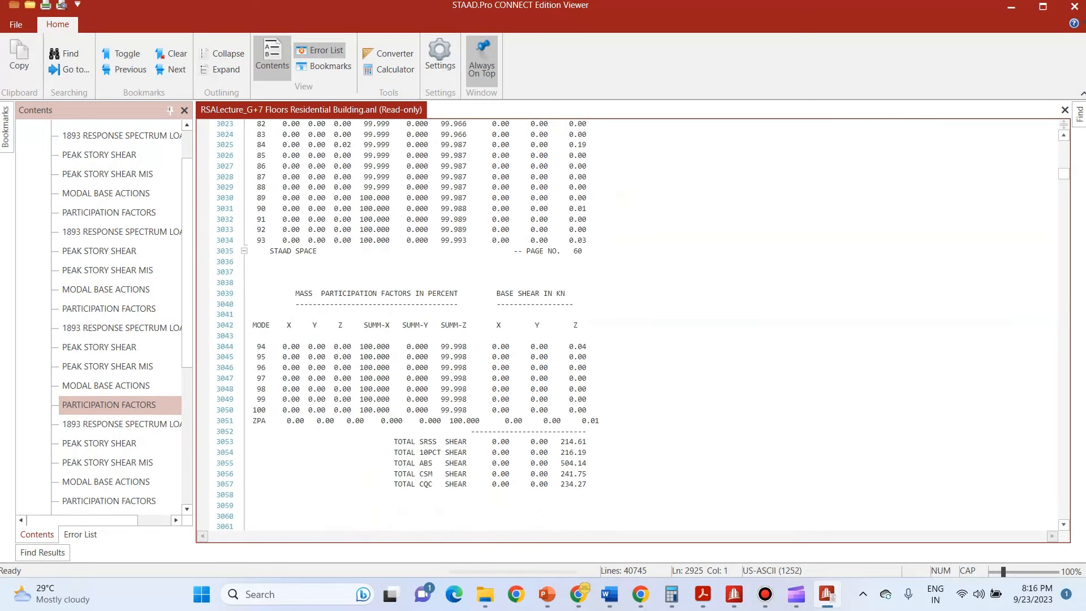
{"action": "left_click", "coordinate": [372, 409]}
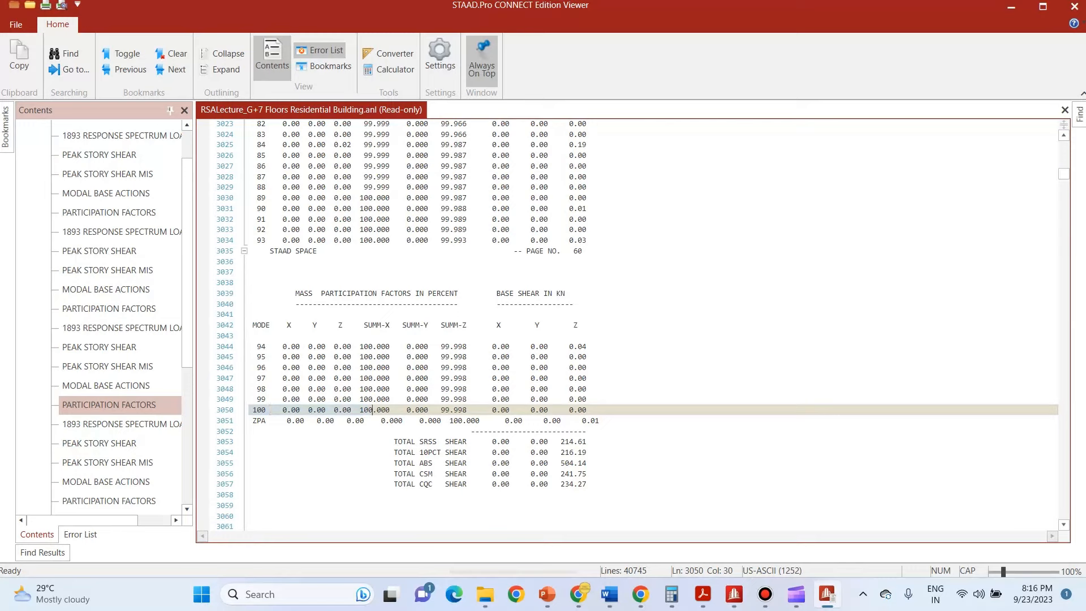
{"action": "left_click", "coordinate": [441, 409]}
{"action": "left_click_drag", "start_coordinate": [453, 409], "coordinate": [469, 409]}
{"action": "scroll", "coordinate": [470, 410], "scroll_direction": "down", "scroll_amount": 1}
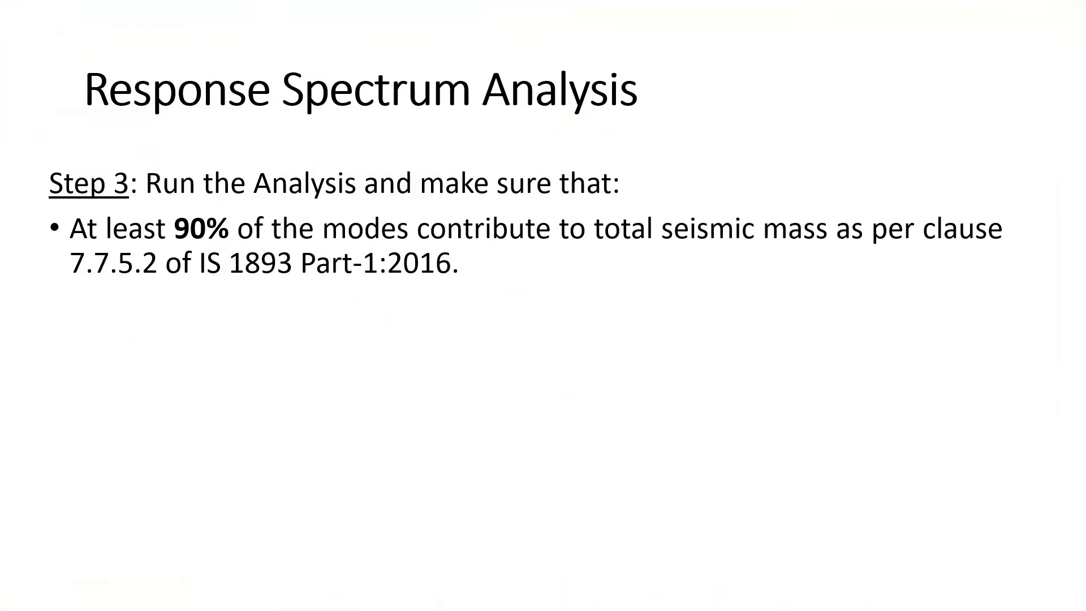
{"action": "key", "text": "Right"}
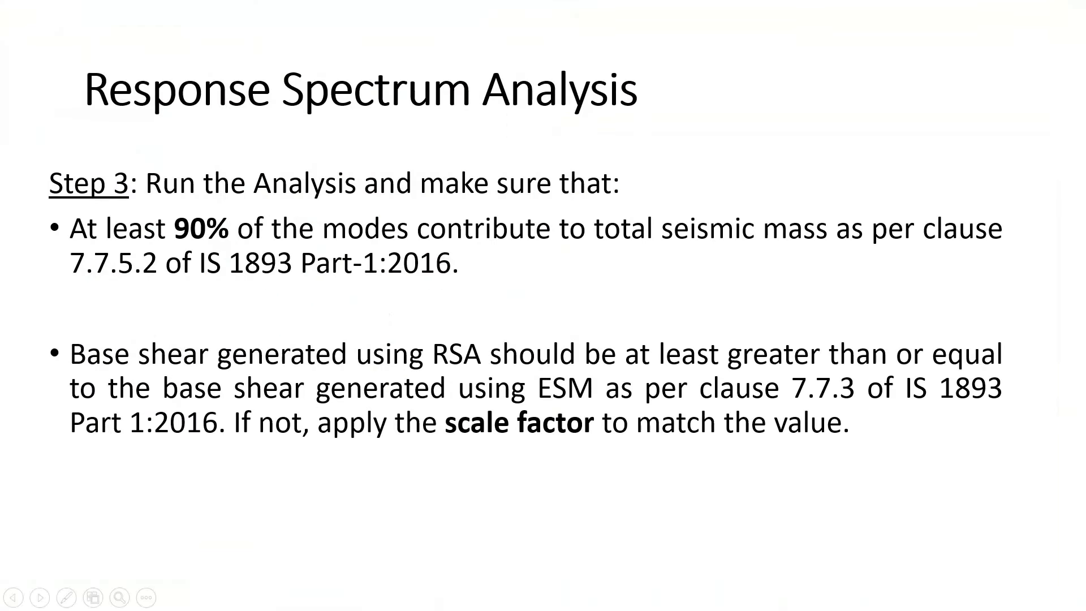
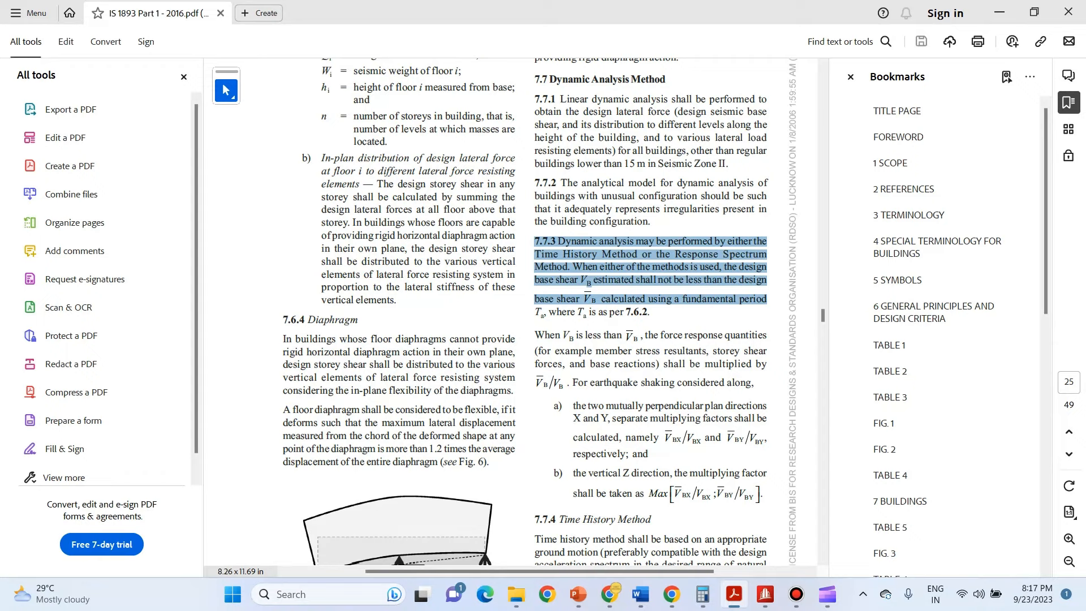
Step: Read clause 7.7.3 of the IS 1893 Part 1 - 2016 PDF on the minimum design base shear and its multiplying factor
{"action": "left_click_drag", "start_coordinate": [766, 299], "coordinate": [650, 312]}
{"action": "key", "text": "Escape"}
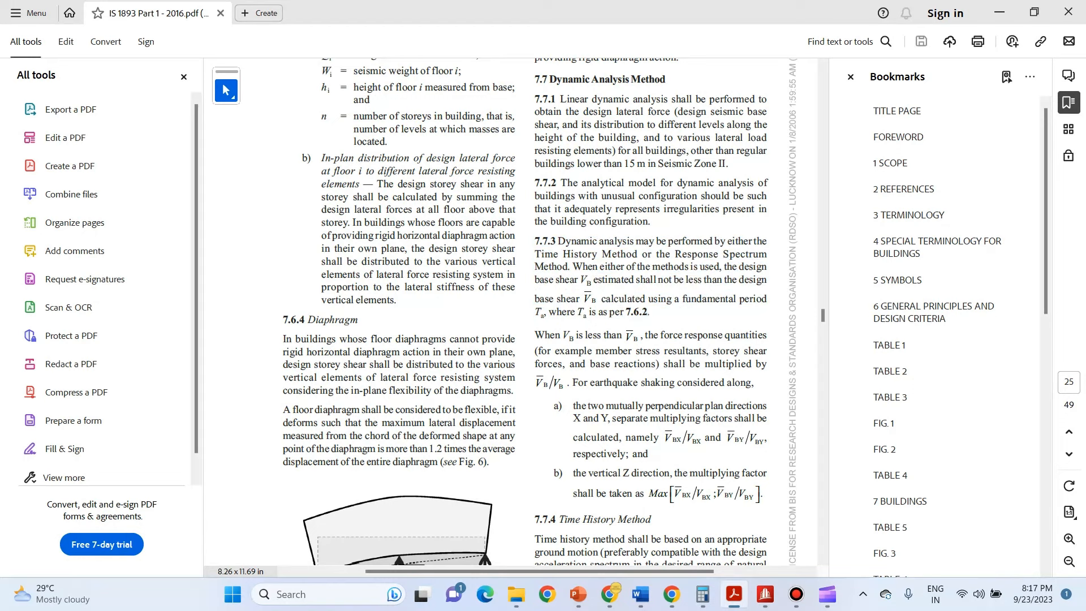
{"action": "left_click_drag", "start_coordinate": [534, 334], "coordinate": [535, 382]}
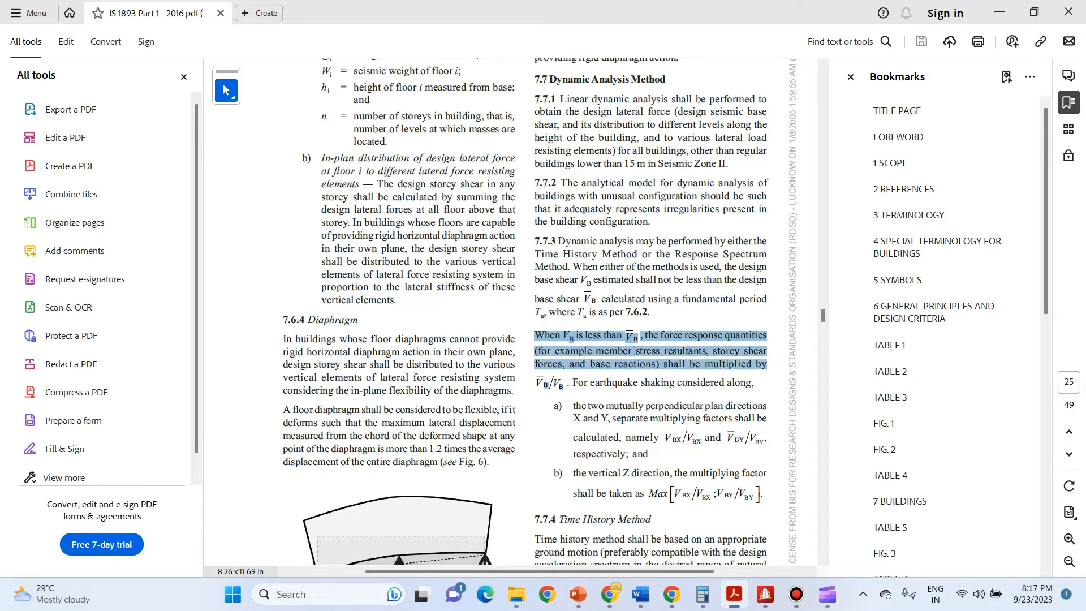
{"action": "left_click", "coordinate": [754, 383]}
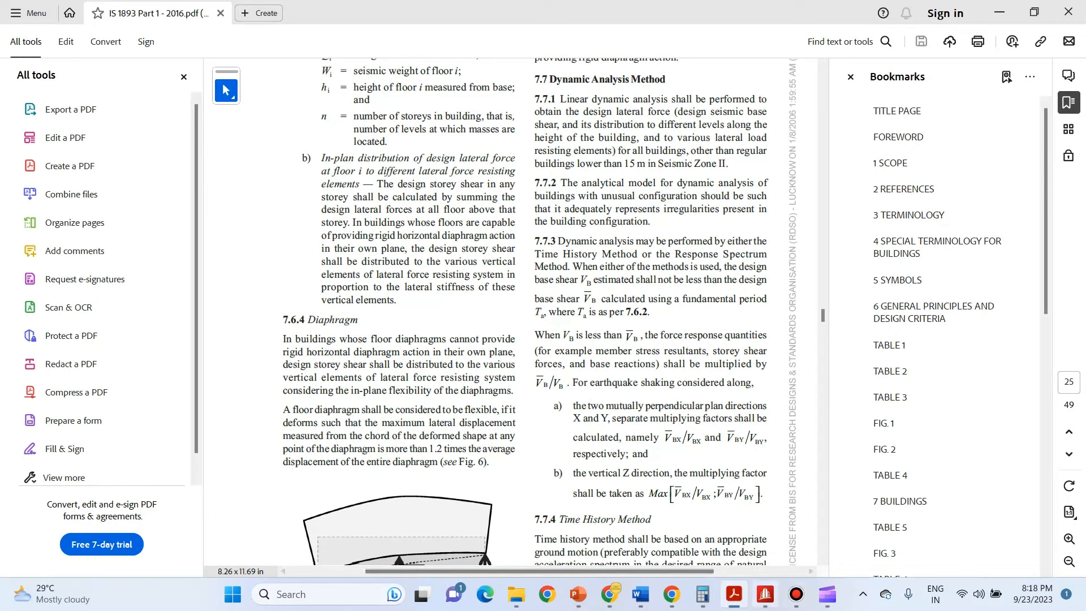
Step: Switch to STAAD.Pro, open the analysis output, and examine the total CQC base shear in the EQX+ load case's participation factors
{"action": "key", "text": "alt+Tab"}
{"action": "left_click", "coordinate": [402, 28]}
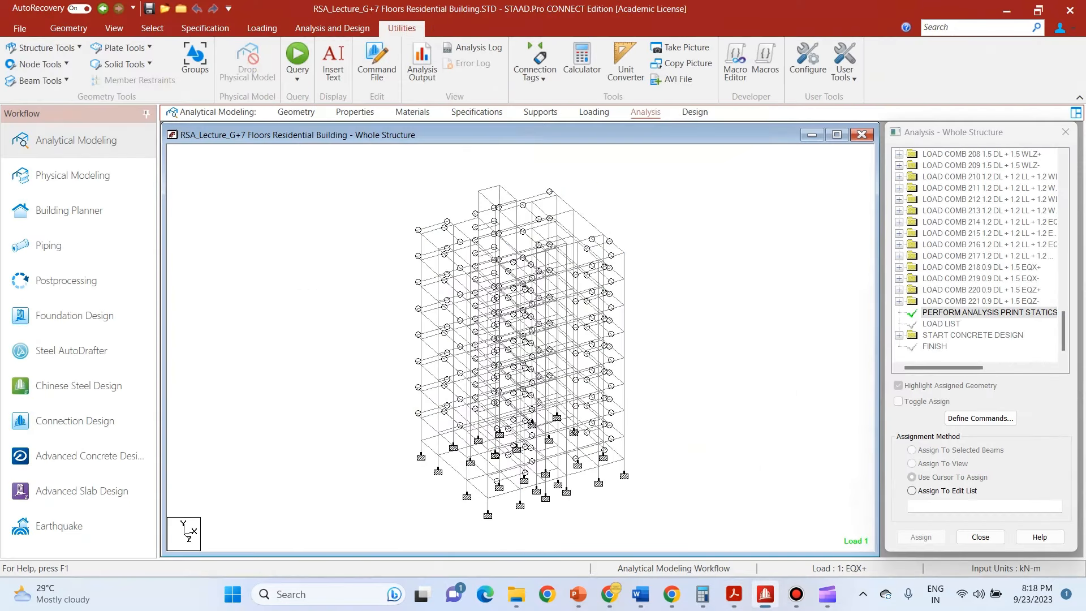
{"action": "left_click", "coordinate": [421, 63]}
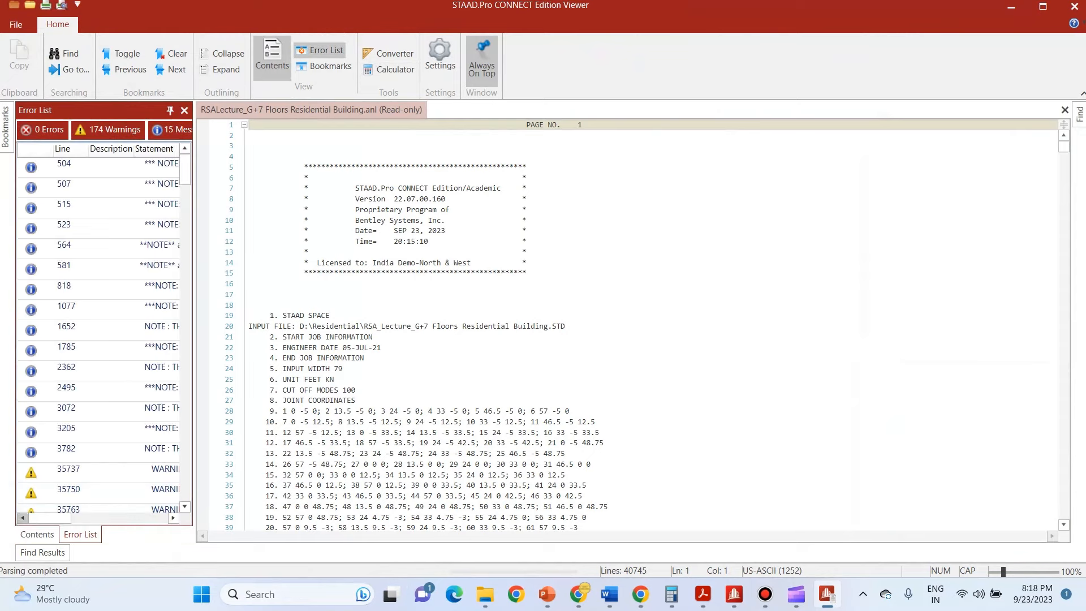
{"action": "left_click", "coordinate": [36, 534]}
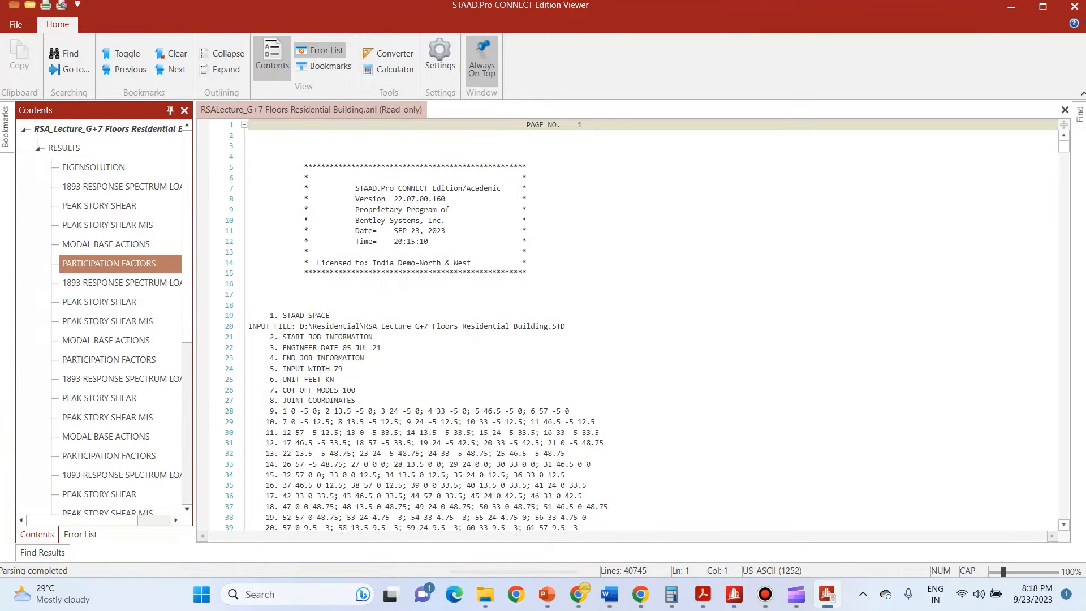
{"action": "left_click", "coordinate": [113, 263]}
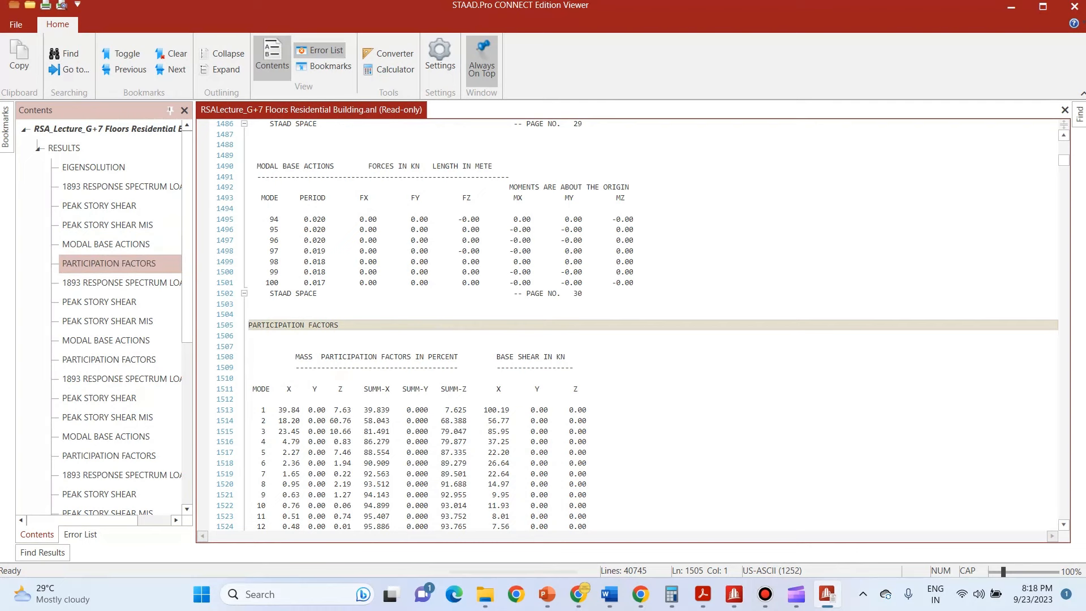
{"action": "scroll", "coordinate": [627, 325], "scroll_direction": "down", "scroll_amount": 20}
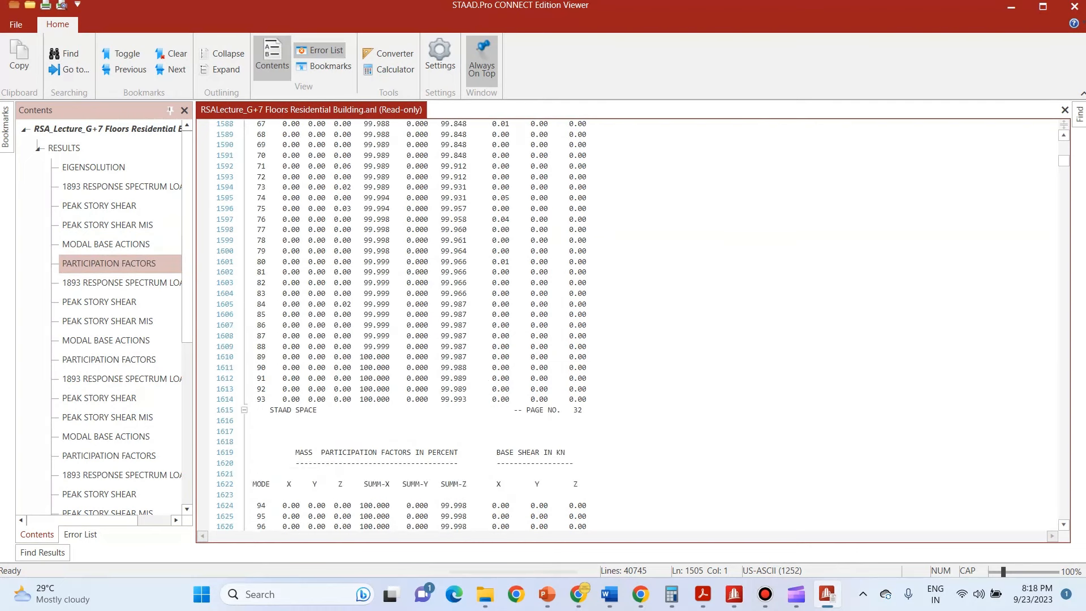
{"action": "scroll", "coordinate": [627, 326], "scroll_direction": "down", "scroll_amount": 2}
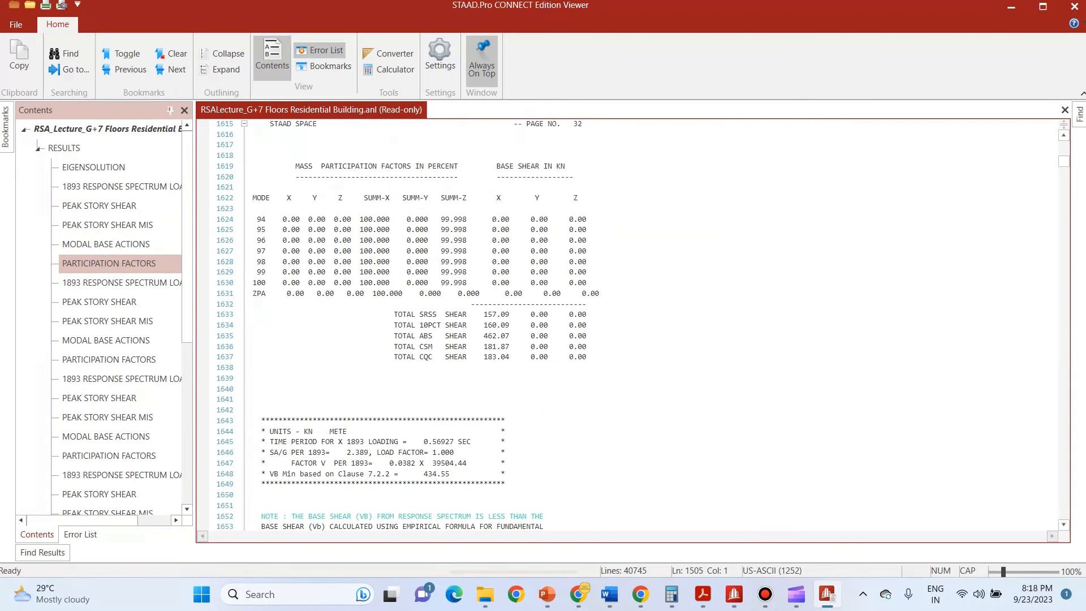
{"action": "left_click_drag", "start_coordinate": [393, 357], "coordinate": [586, 357]}
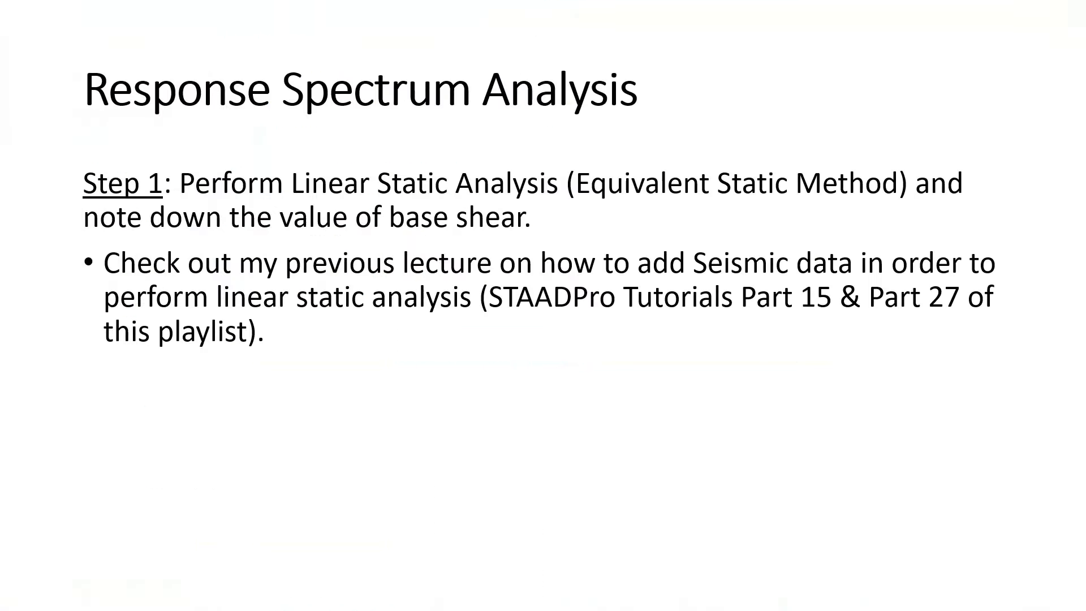
{"action": "key", "text": "Right"}
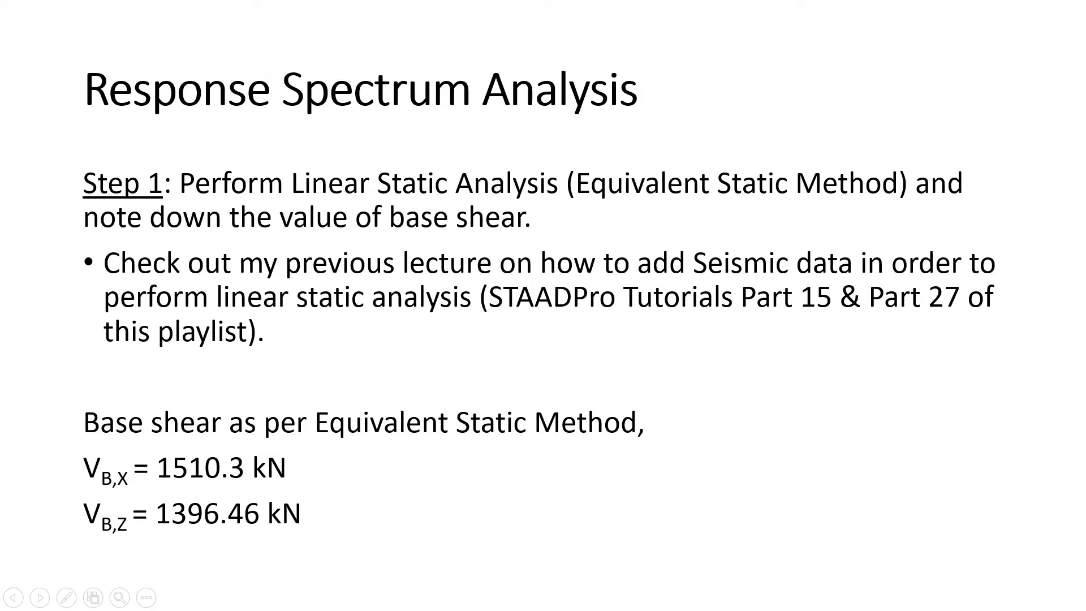
Step: Return to the output viewer and read the base shear note and clause 7.7.3a multiplying factor for the EQX+ load case
{"action": "key", "text": "alt+Tab"}
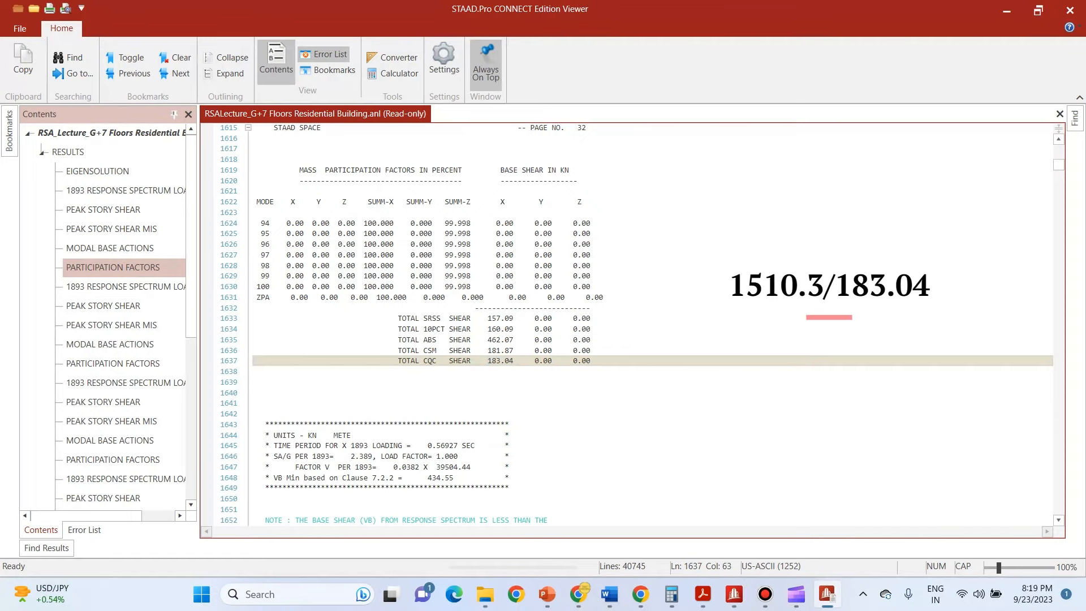
{"action": "scroll", "coordinate": [641, 324], "scroll_direction": "down", "scroll_amount": 4}
{"action": "double_click", "coordinate": [568, 413]}
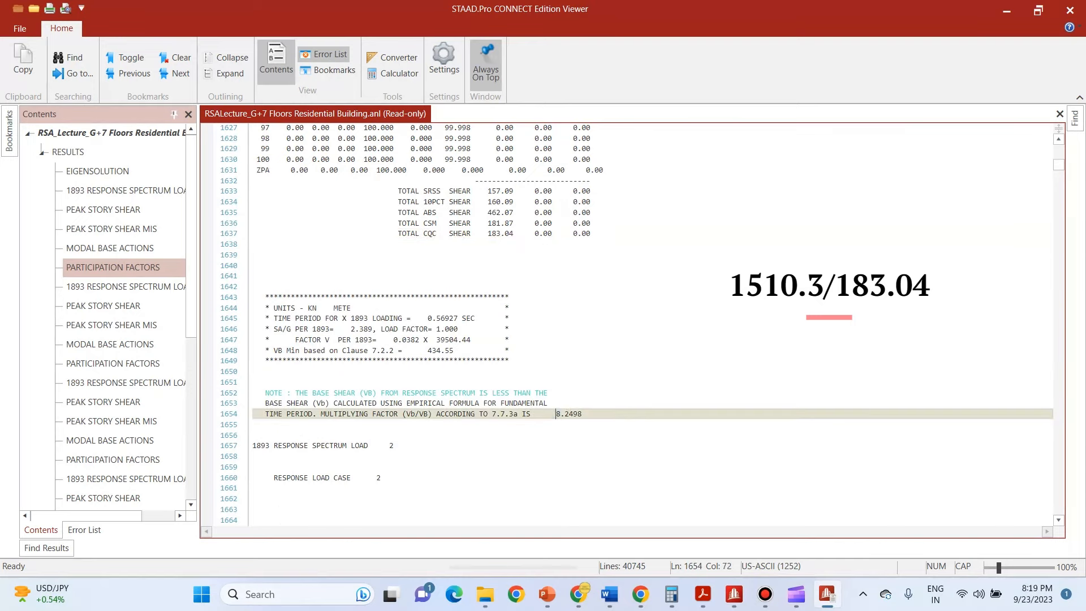
{"action": "scroll", "coordinate": [628, 324], "scroll_direction": "down", "scroll_amount": 3}
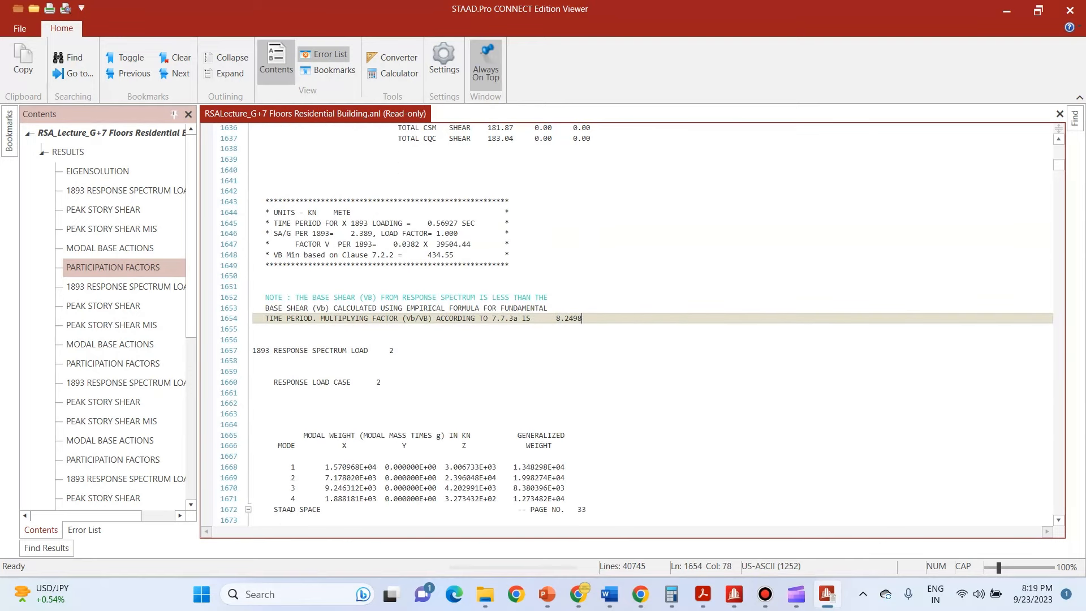
{"action": "left_click_drag", "start_coordinate": [263, 297], "coordinate": [316, 318]}
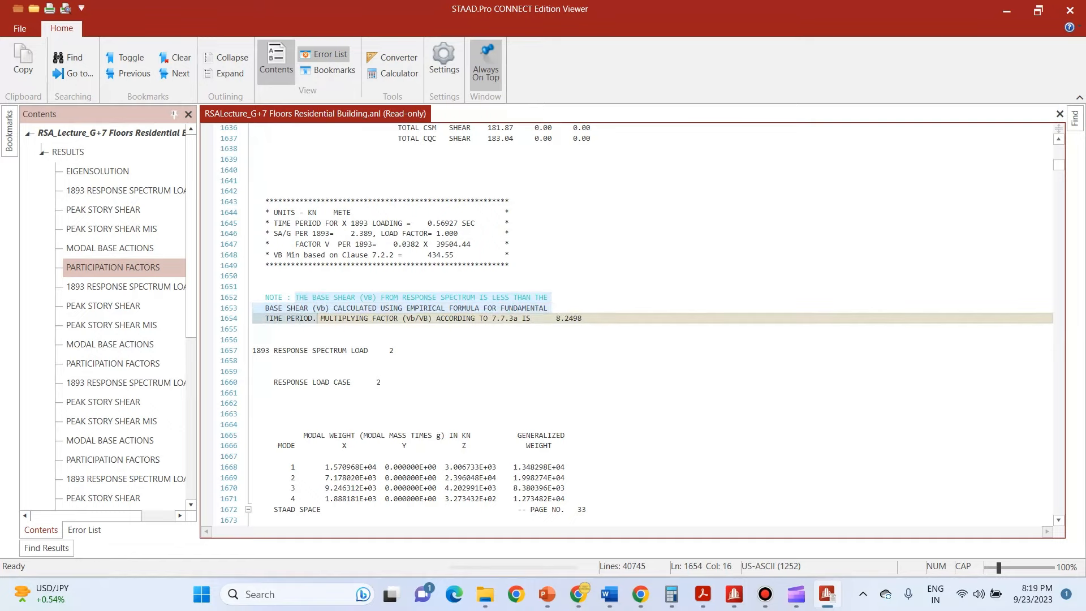
{"action": "left_click", "coordinate": [322, 318]}
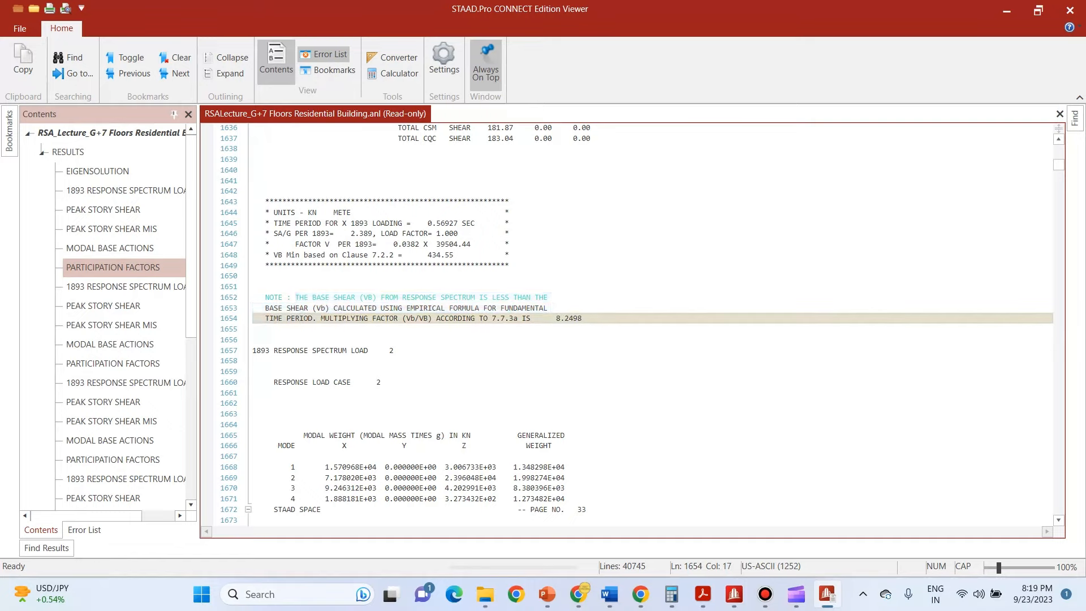
{"action": "left_click_drag", "start_coordinate": [320, 318], "coordinate": [509, 318]}
{"action": "left_click", "coordinate": [509, 318]}
{"action": "left_click", "coordinate": [556, 318]}
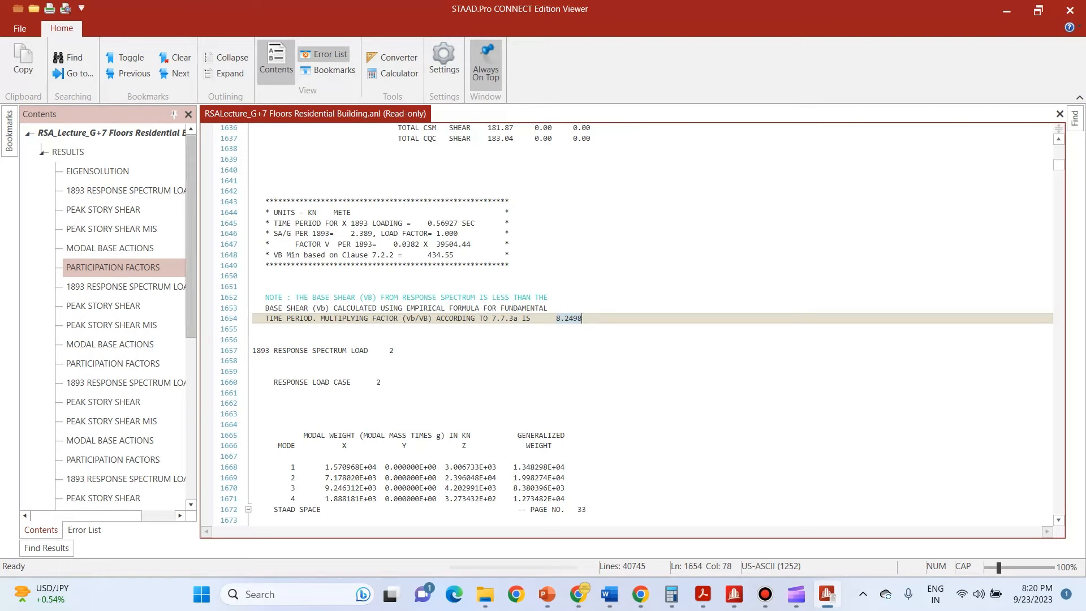
{"action": "scroll", "coordinate": [113, 334], "scroll_direction": "down", "scroll_amount": 1}
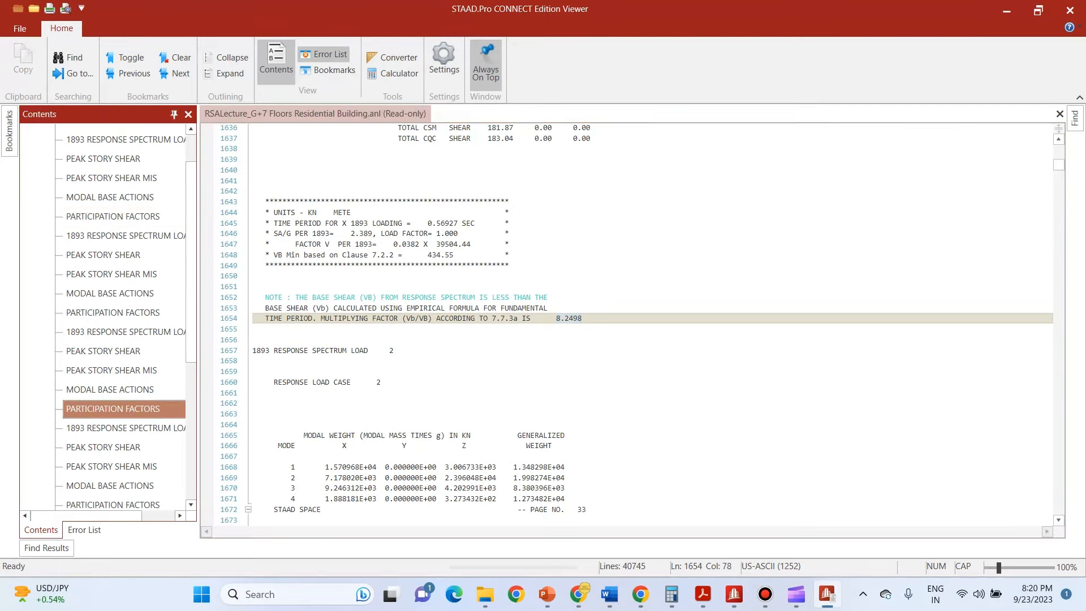
Step: Look up the clause 7.7.3a multiplying factor below the EQZ+ load case's participation factors
{"action": "left_click", "coordinate": [113, 409]}
{"action": "scroll", "coordinate": [628, 323], "scroll_direction": "down", "scroll_amount": 10}
{"action": "scroll", "coordinate": [627, 322], "scroll_direction": "down", "scroll_amount": 13}
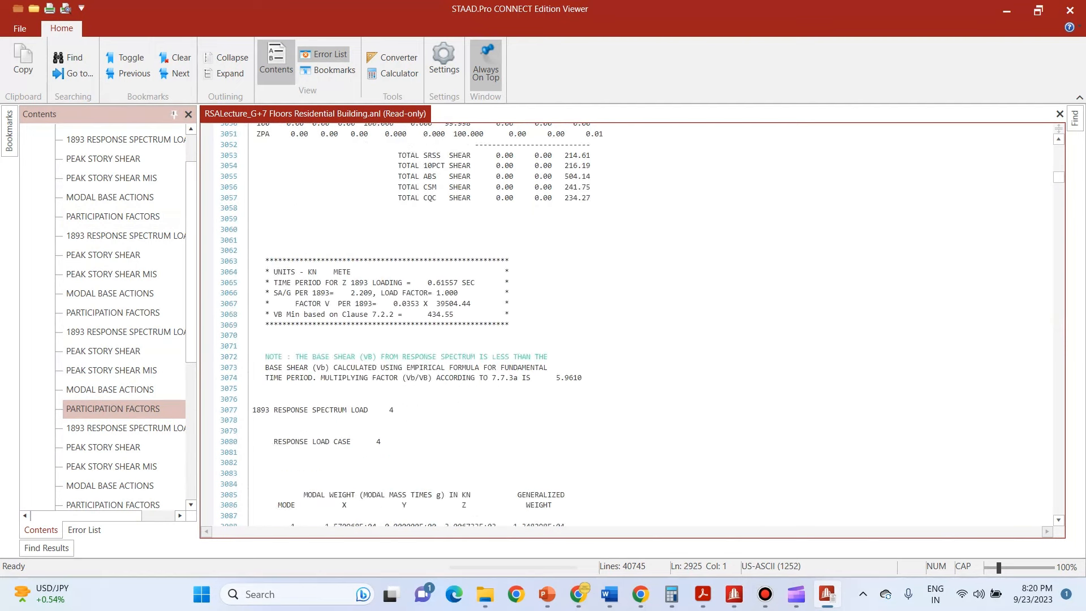
{"action": "scroll", "coordinate": [628, 322], "scroll_direction": "down", "scroll_amount": 1}
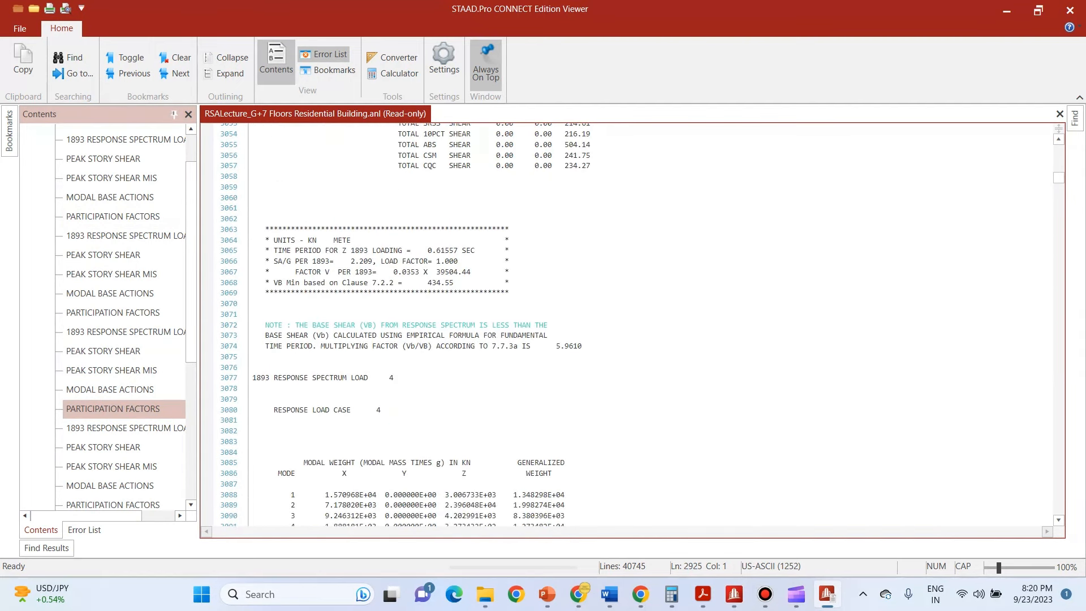
{"action": "double_click", "coordinate": [568, 346]}
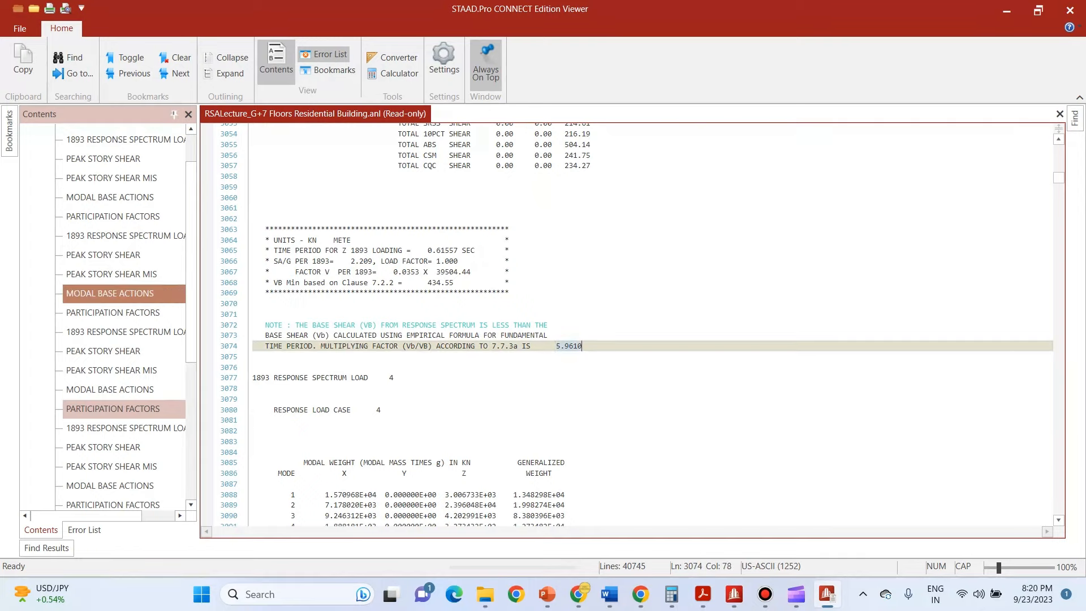
Step: Go back to the end of the EQX+ participation factors to view its multiplying factor, and minimize the output viewer
{"action": "left_click", "coordinate": [113, 216]}
{"action": "scroll", "coordinate": [628, 323], "scroll_direction": "down", "scroll_amount": 20}
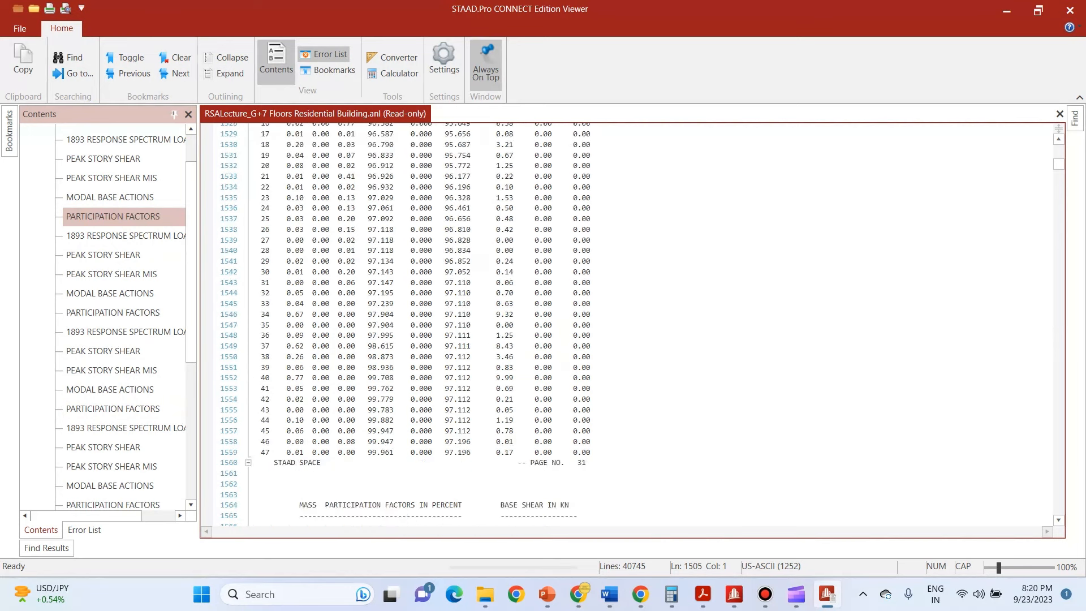
{"action": "scroll", "coordinate": [627, 323], "scroll_direction": "down", "scroll_amount": 7}
{"action": "scroll", "coordinate": [628, 322], "scroll_direction": "up", "scroll_amount": 3}
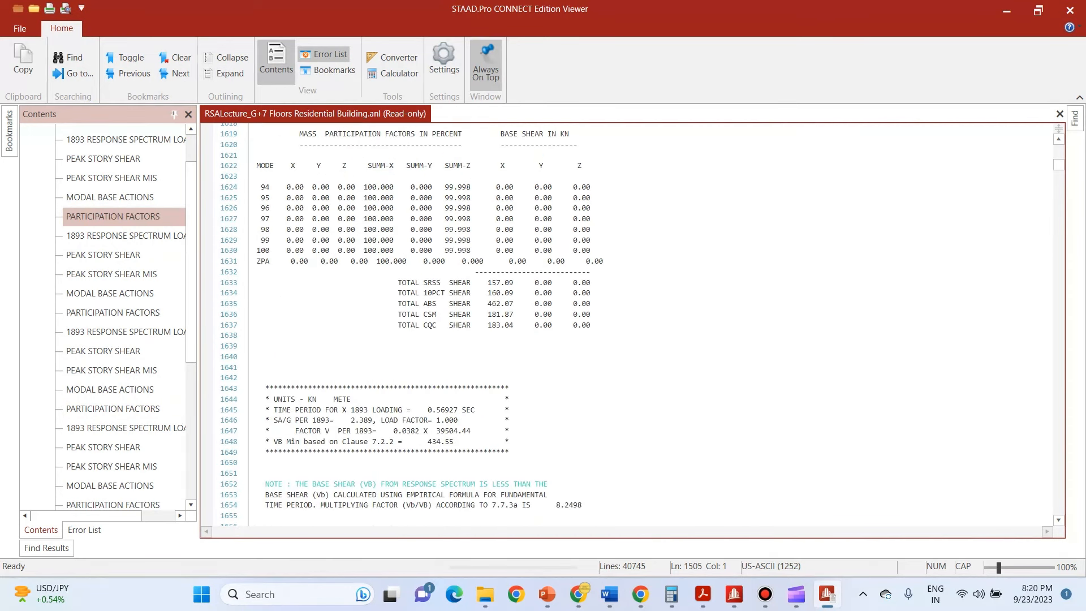
{"action": "left_click", "coordinate": [1007, 10]}
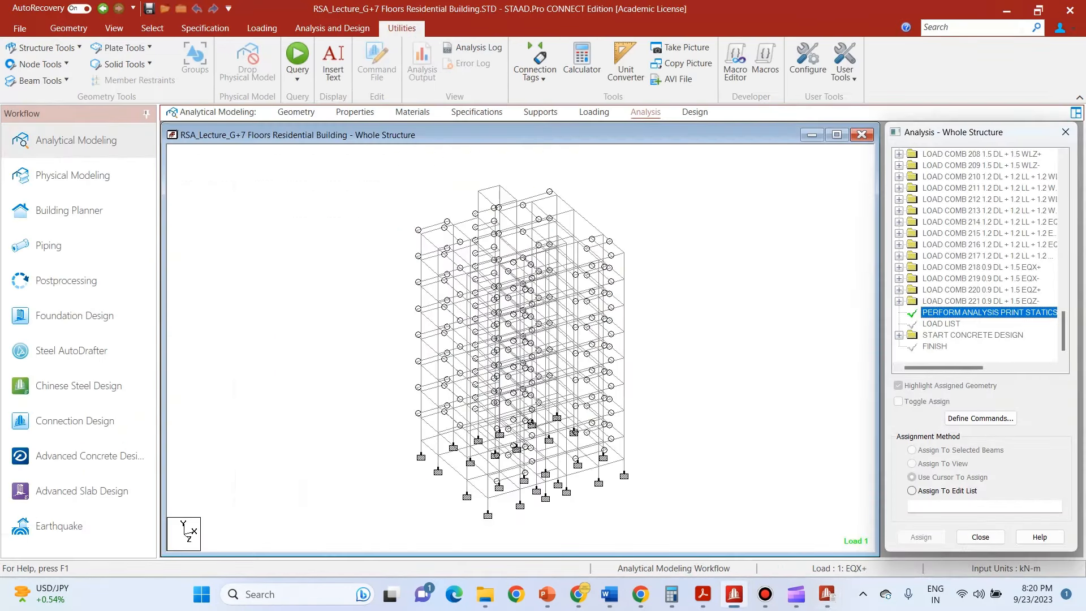
Step: Set the scale of the EQX+ load case's IS 1893 response spectrum load to its multiplying factor, 8.2498
{"action": "left_click", "coordinate": [982, 535]}
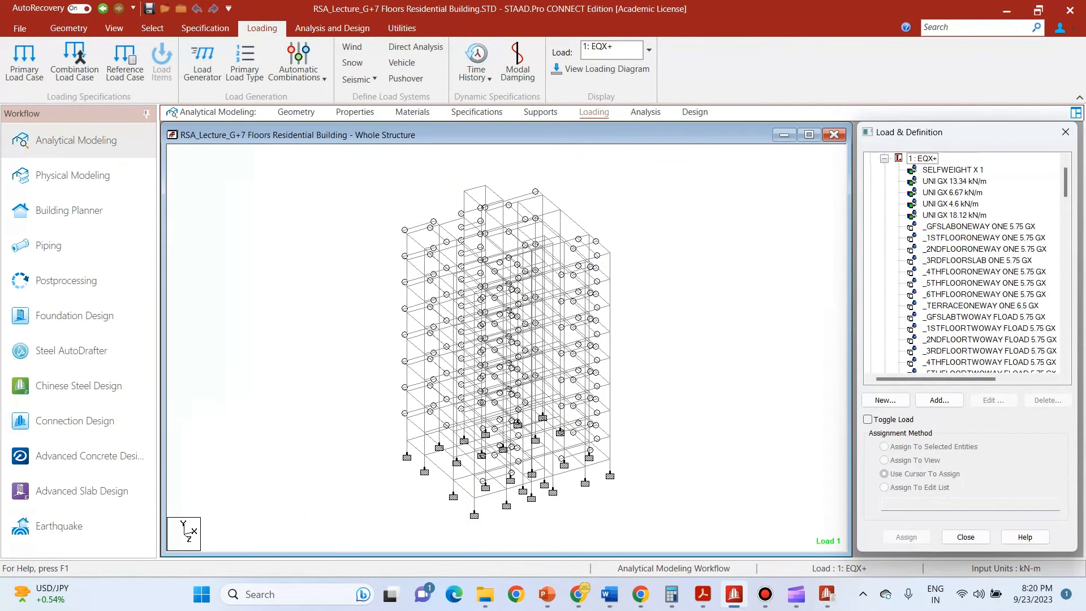
{"action": "scroll", "coordinate": [968, 259], "scroll_direction": "down", "scroll_amount": 12}
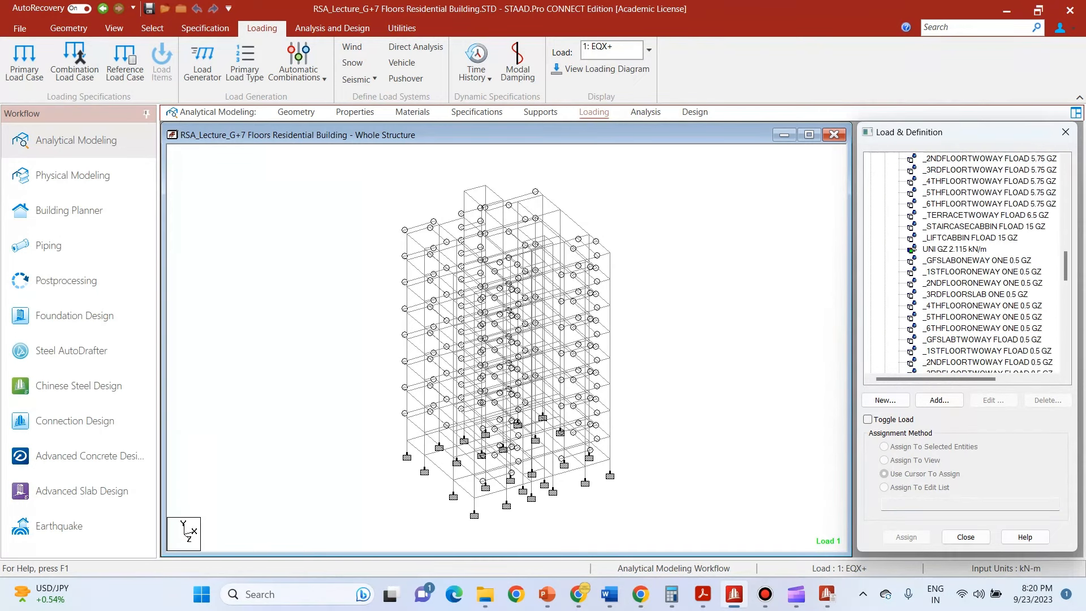
{"action": "scroll", "coordinate": [967, 266], "scroll_direction": "down", "scroll_amount": 1}
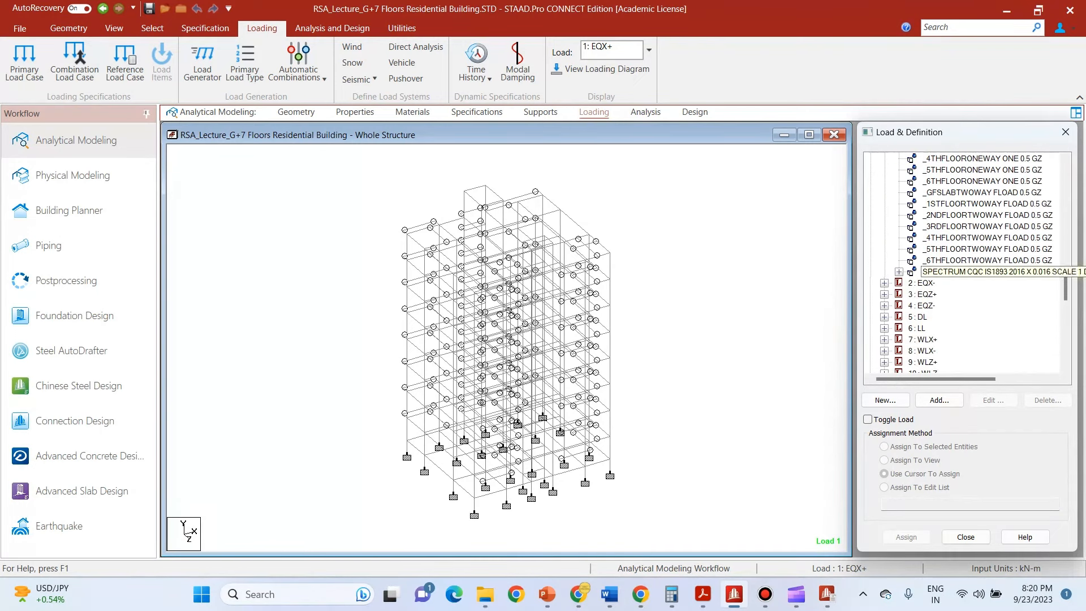
{"action": "left_click", "coordinate": [972, 271]}
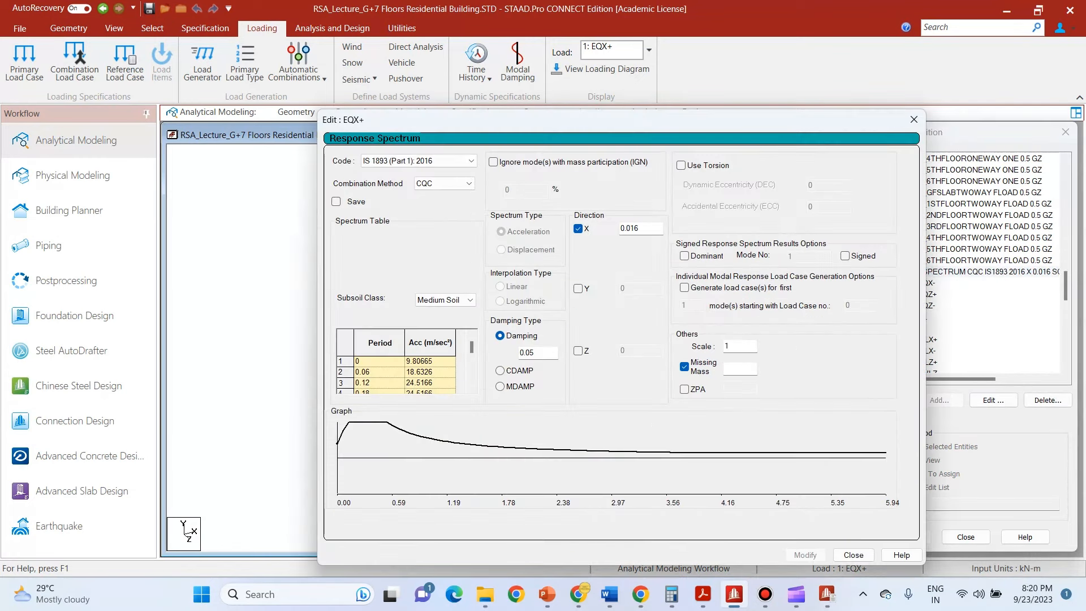
{"action": "double_click", "coordinate": [727, 347]}
{"action": "left_click", "coordinate": [827, 594]}
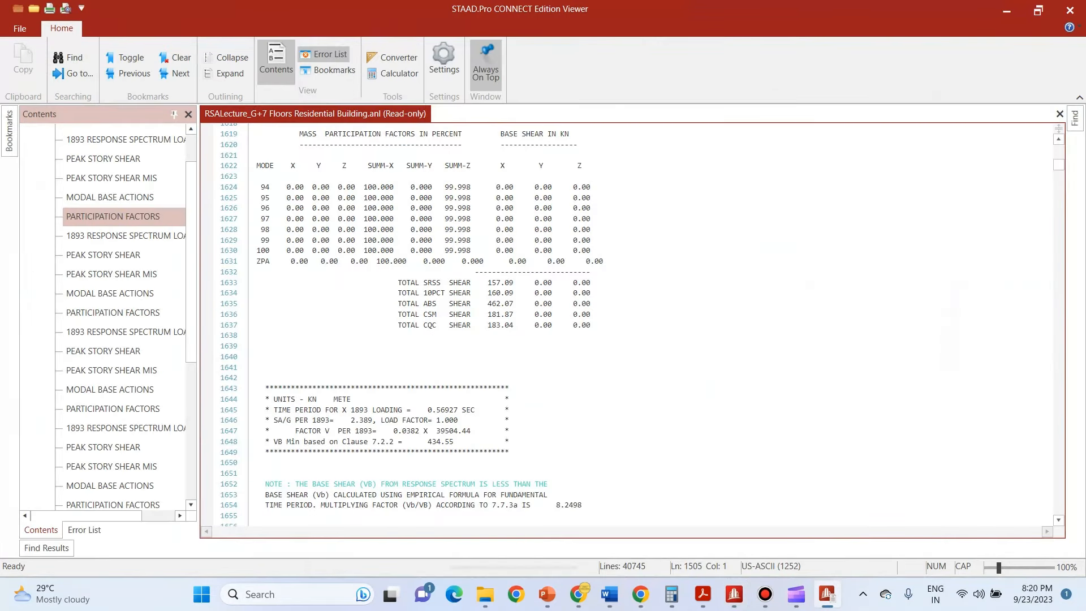
{"action": "scroll", "coordinate": [628, 322], "scroll_direction": "down", "scroll_amount": 2}
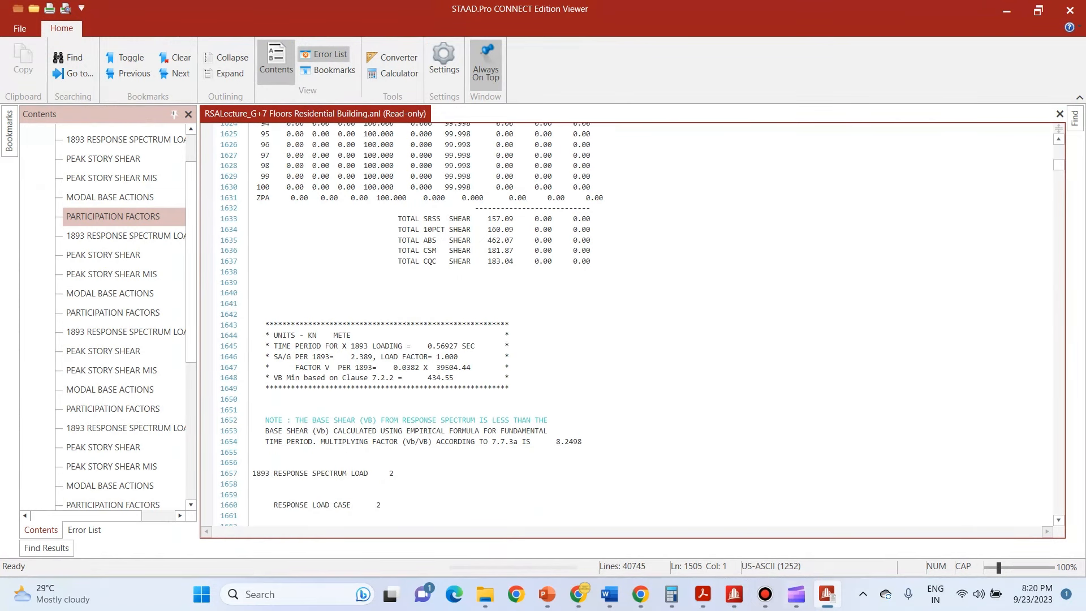
{"action": "key", "text": "alt+Tab"}
{"action": "type", "text": "8.2498"}
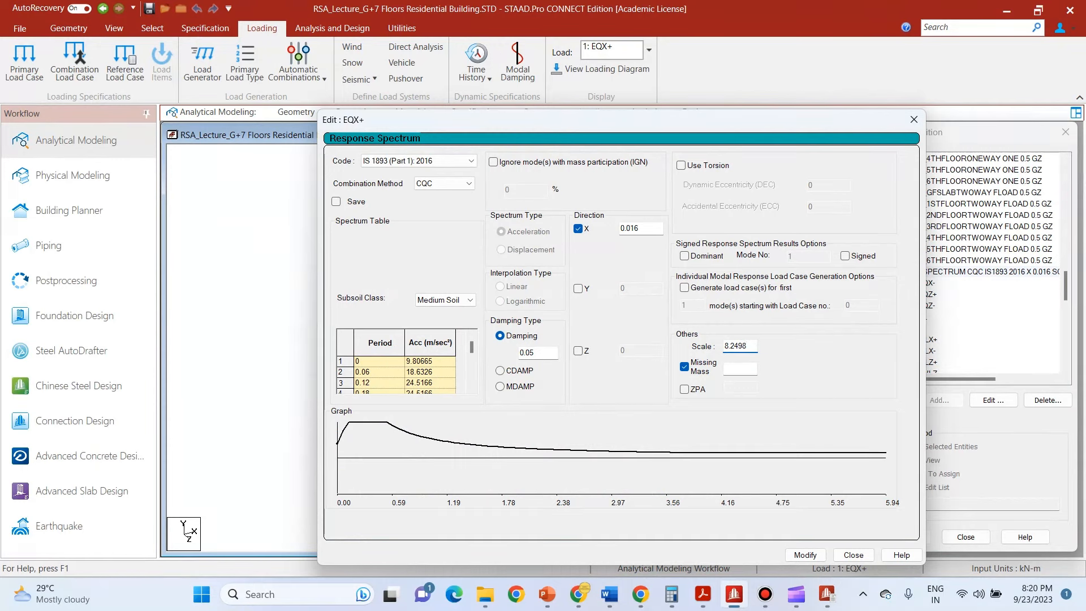
Step: Look up the clause 7.7.3a multiplying factor below the EQZ+ participation factors, and close the output viewer
{"action": "key", "text": "alt+Tab"}
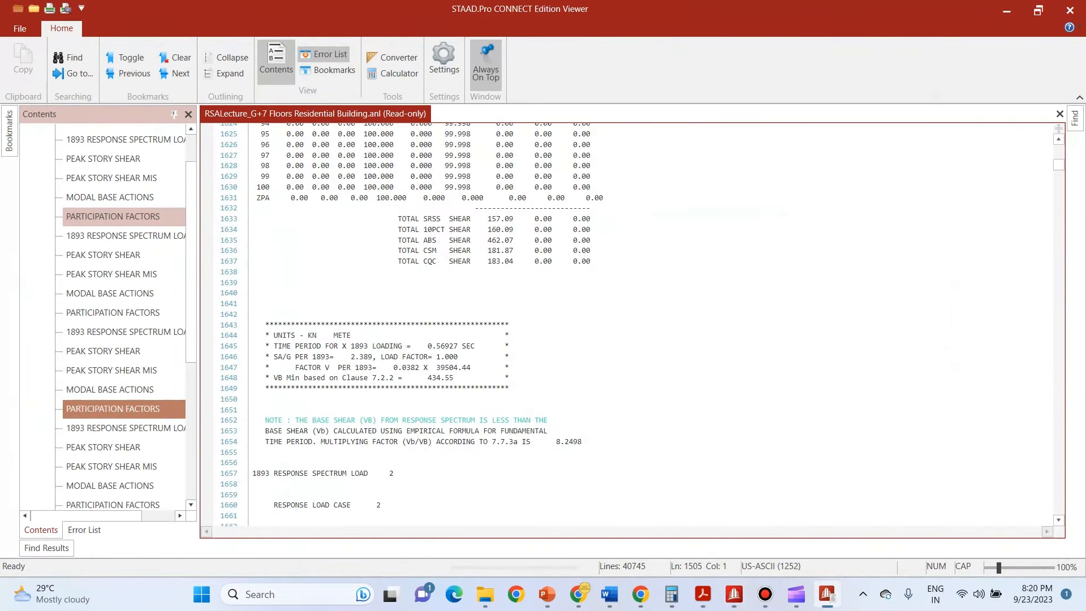
{"action": "left_click", "coordinate": [112, 409]}
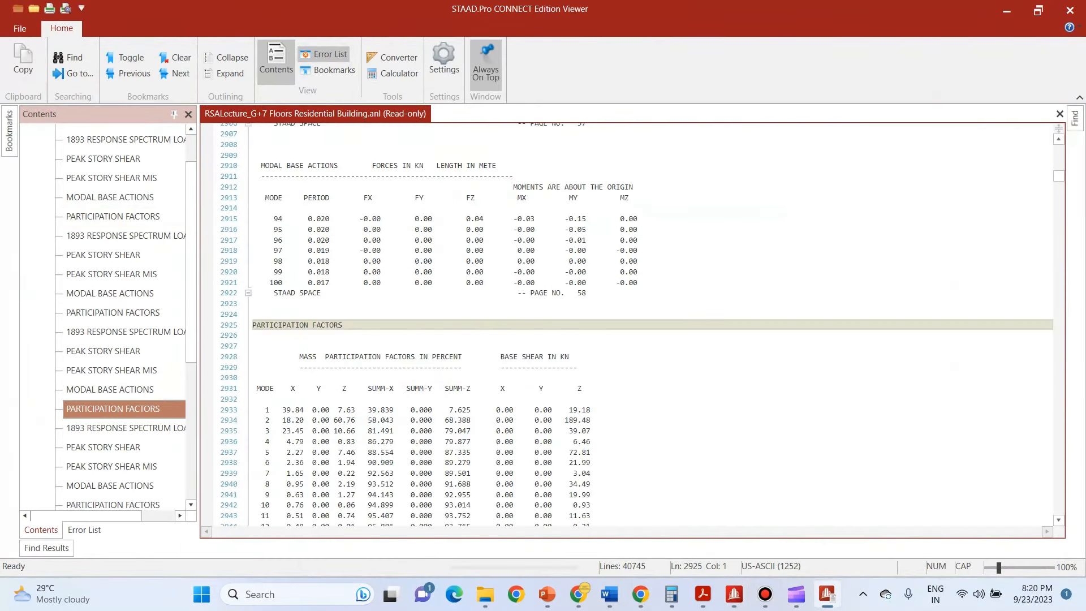
{"action": "scroll", "coordinate": [627, 322], "scroll_direction": "down", "scroll_amount": 20}
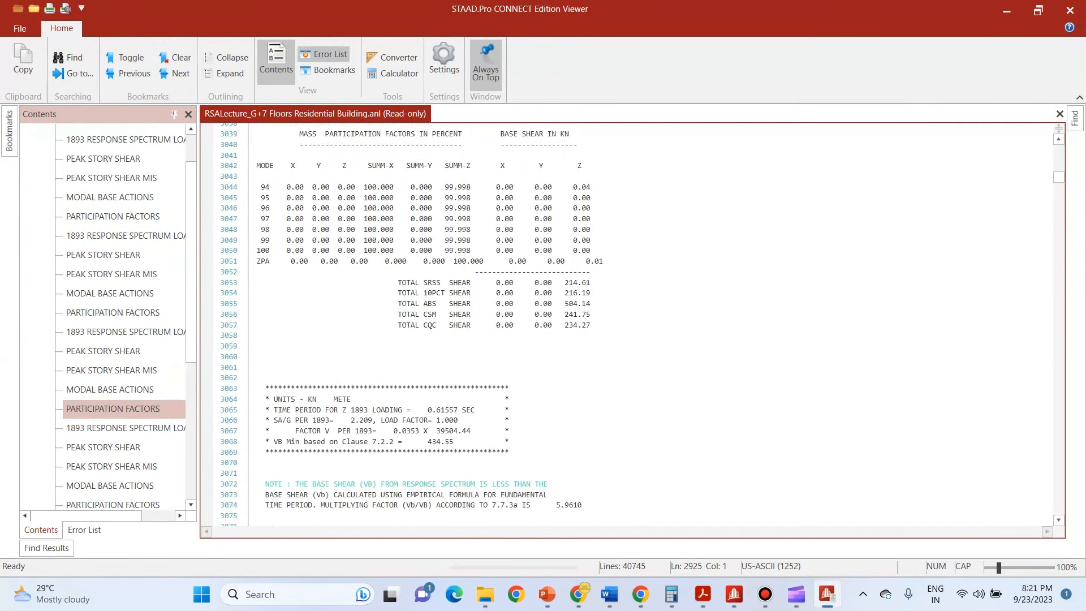
{"action": "scroll", "coordinate": [628, 323], "scroll_direction": "down", "scroll_amount": 4}
{"action": "left_click_drag", "start_coordinate": [582, 377], "coordinate": [555, 377]}
{"action": "left_click", "coordinate": [1068, 9]}
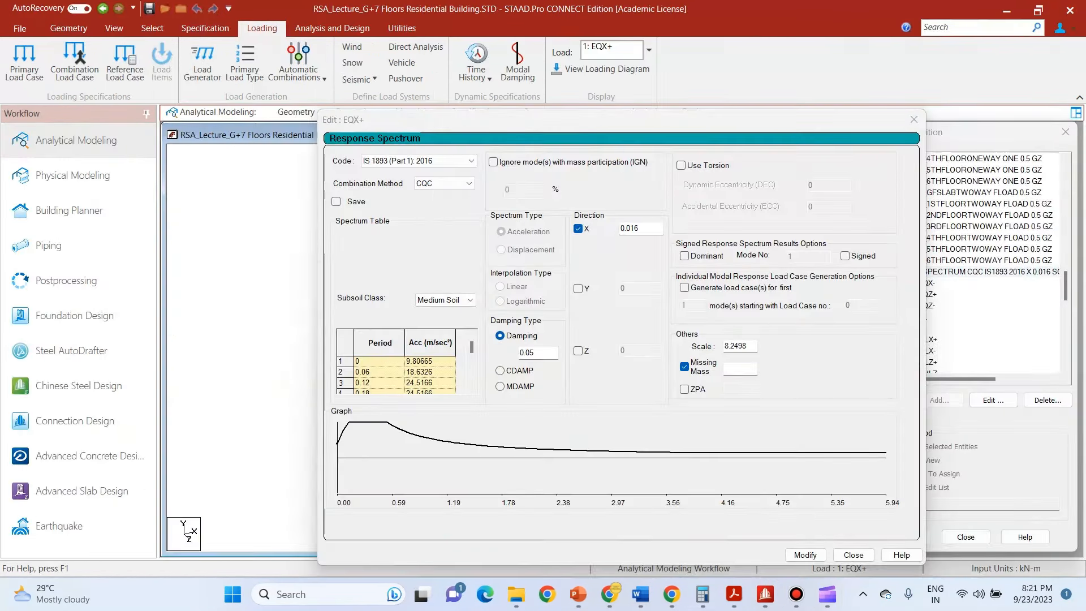
Step: Apply the EQX+ spectrum change and set the scale of the EQZ+ load case's response spectrum load to 5.9610
{"action": "left_click", "coordinate": [728, 528]}
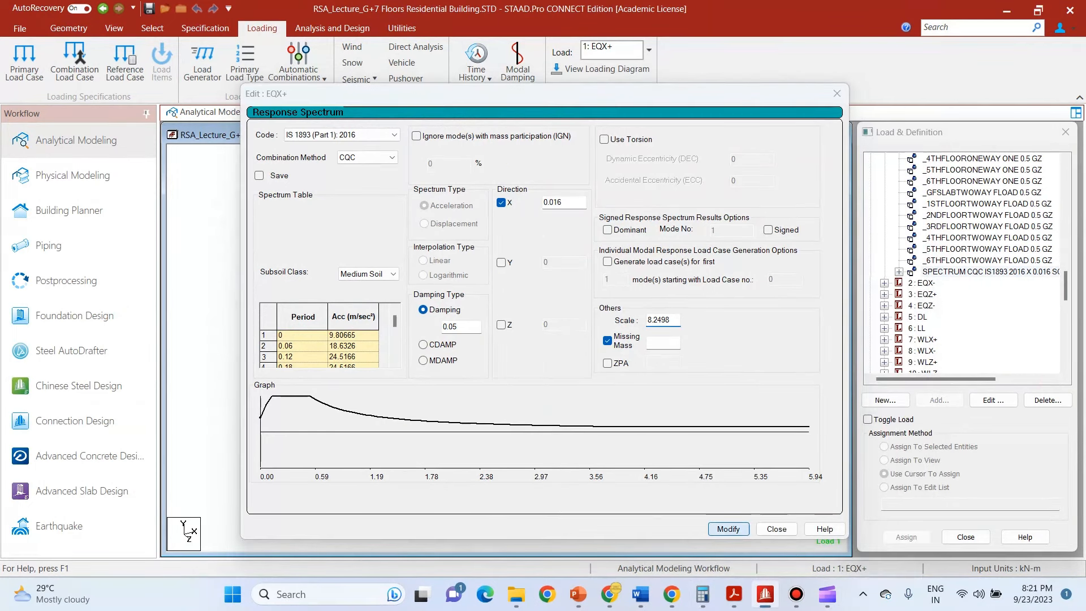
{"action": "key", "text": "Return"}
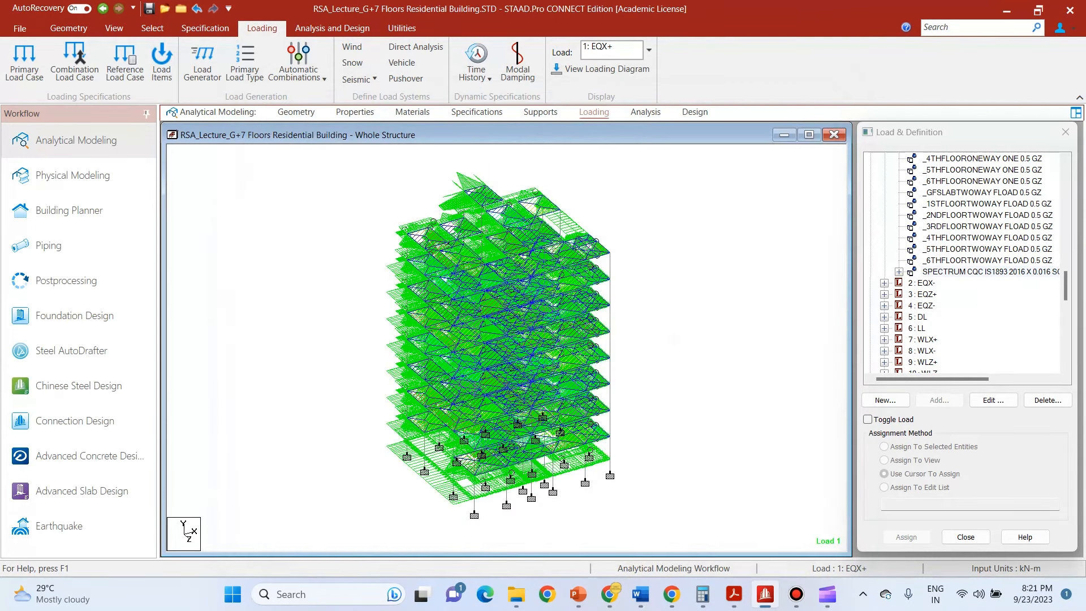
{"action": "left_click", "coordinate": [883, 294]}
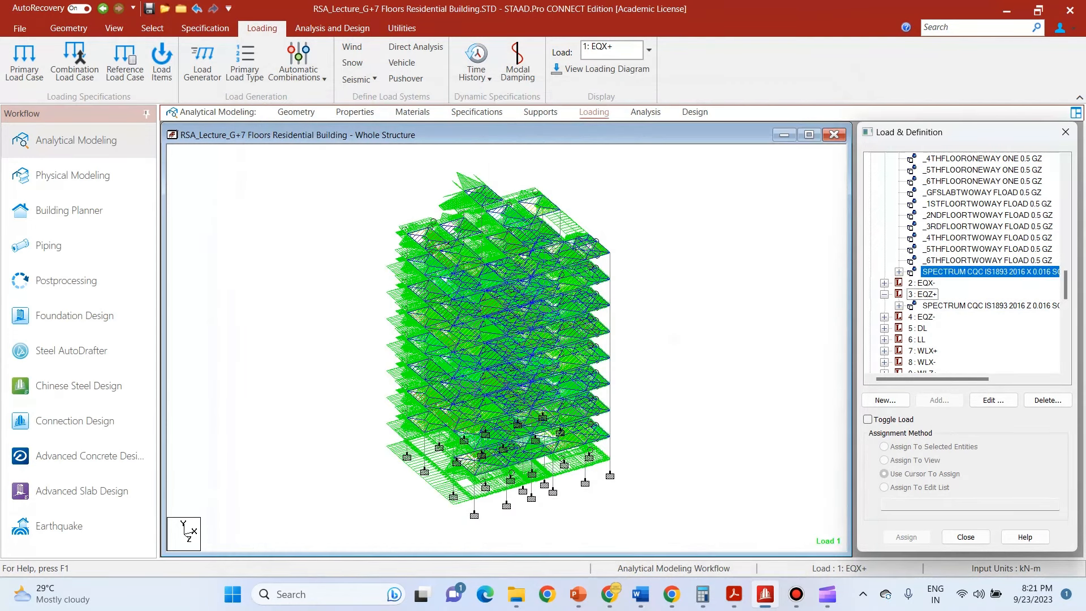
{"action": "double_click", "coordinate": [950, 305]}
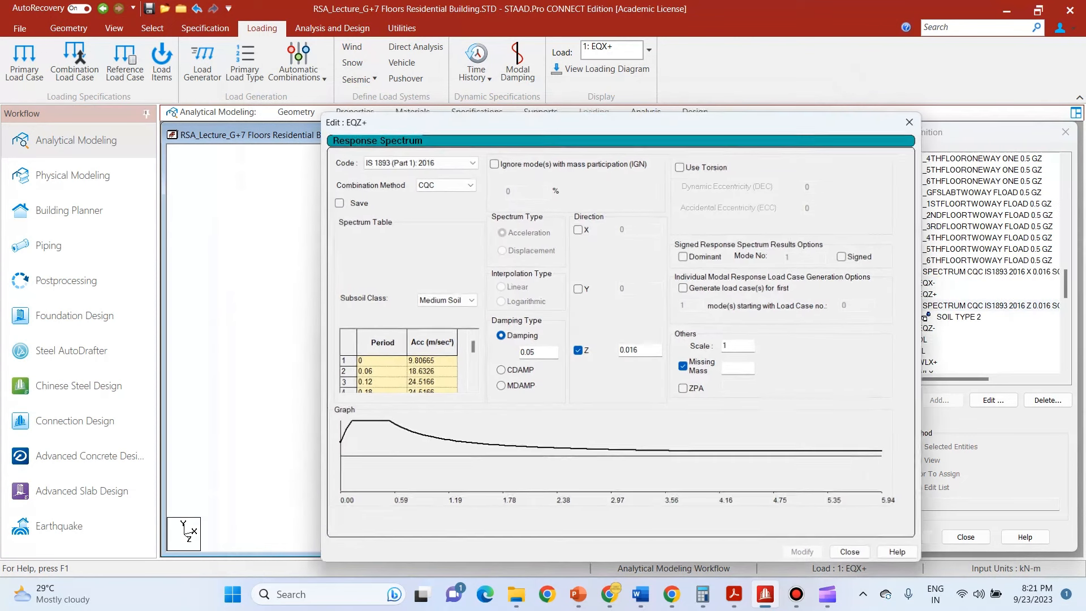
{"action": "double_click", "coordinate": [730, 346]}
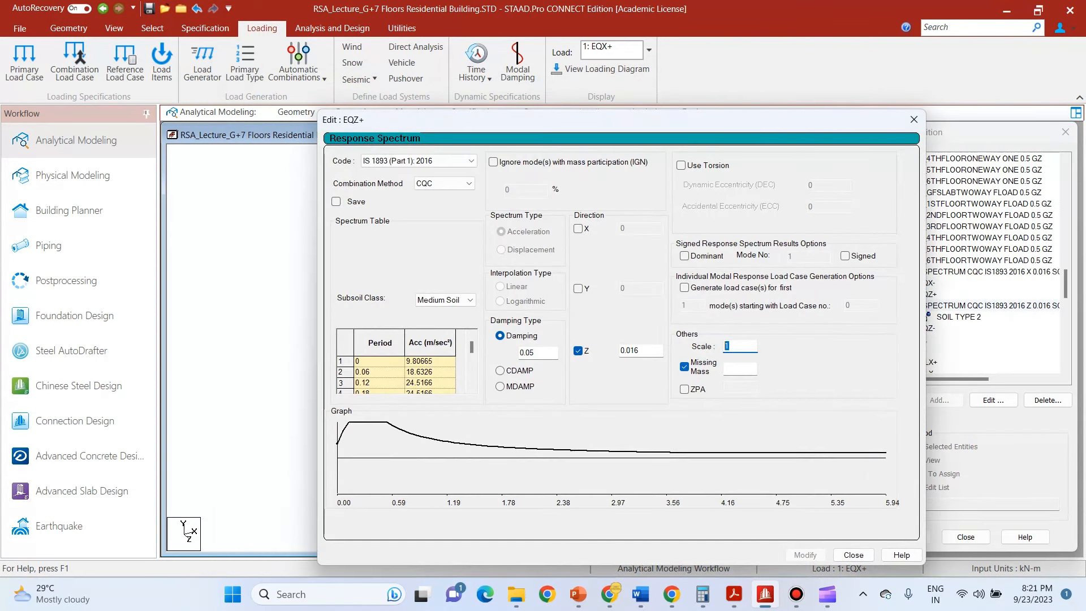
{"action": "type", "text": "5.9610"}
{"action": "key", "text": "Return"}
{"action": "left_click", "coordinate": [854, 555]}
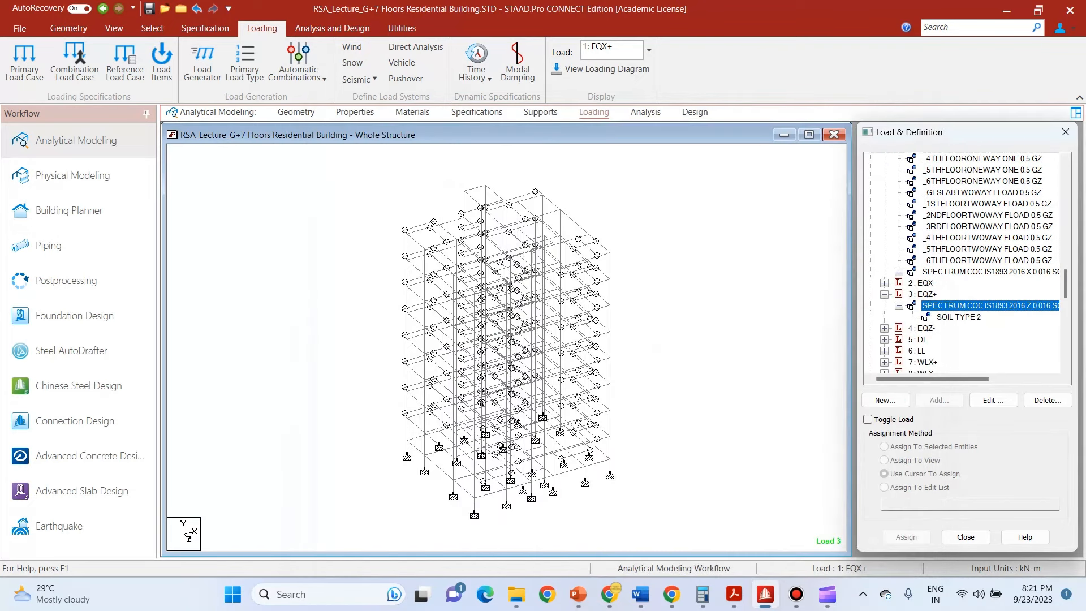
{"action": "scroll", "coordinate": [964, 263], "scroll_direction": "down", "scroll_amount": 1}
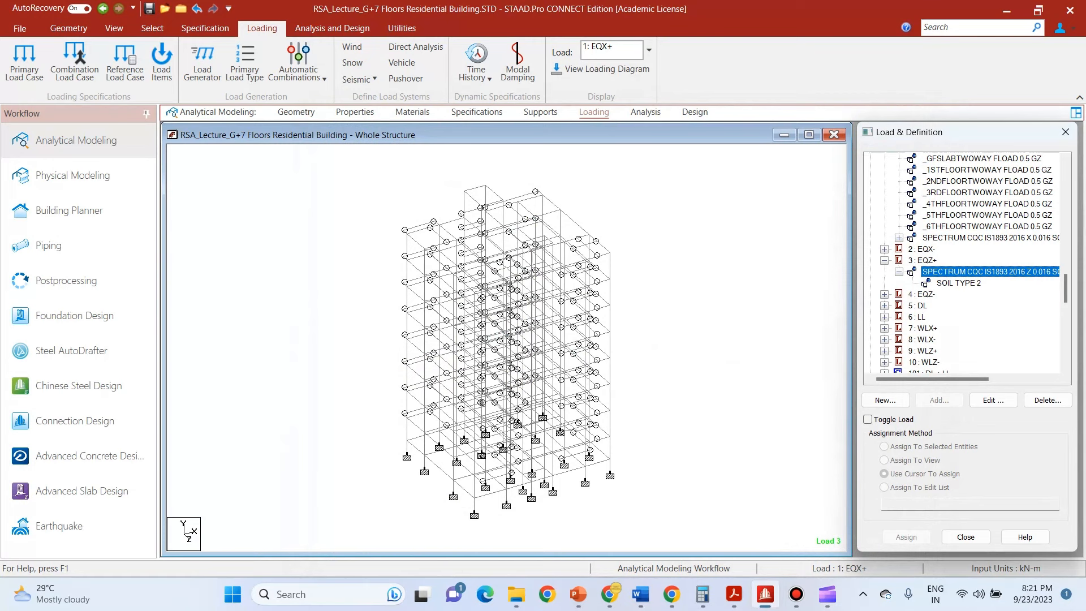
{"action": "left_click", "coordinate": [921, 249]}
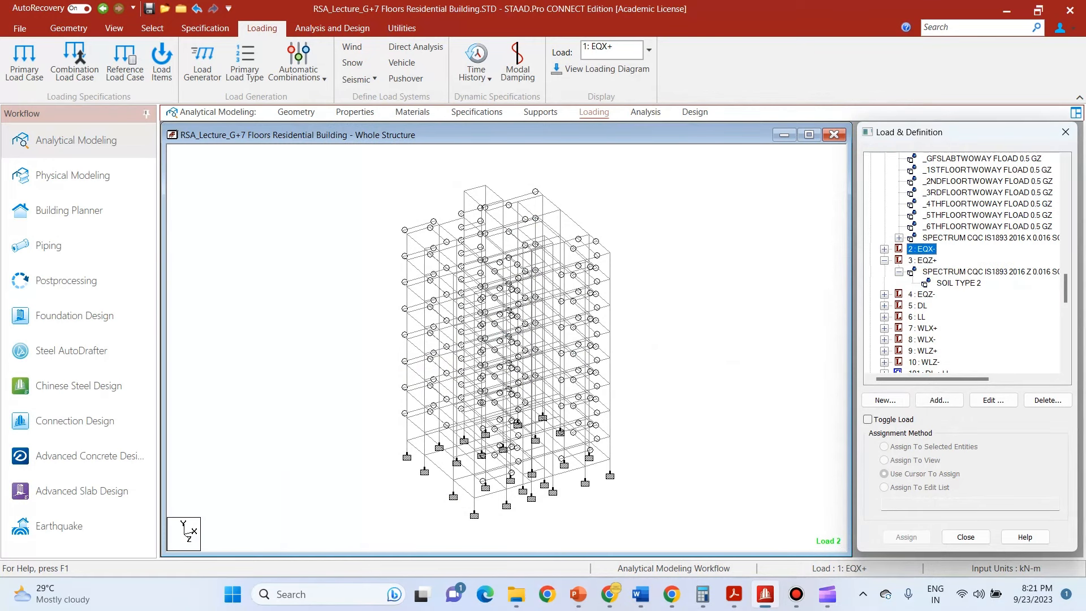
{"action": "left_click", "coordinate": [920, 294]}
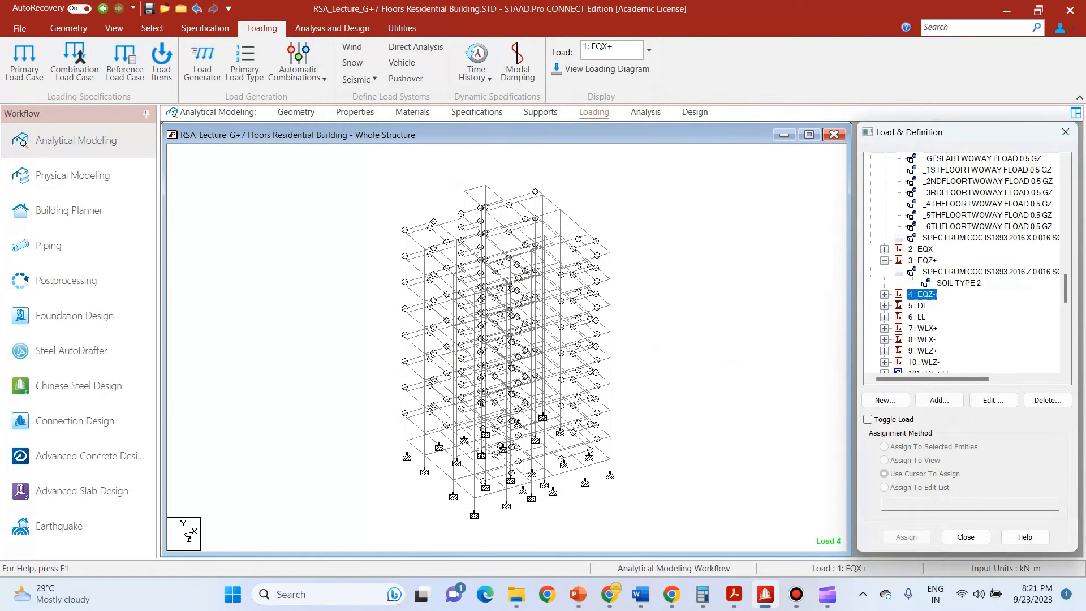
Step: Run the analysis again with the scaled spectrum loads and open the output file
{"action": "left_click", "coordinate": [331, 28]}
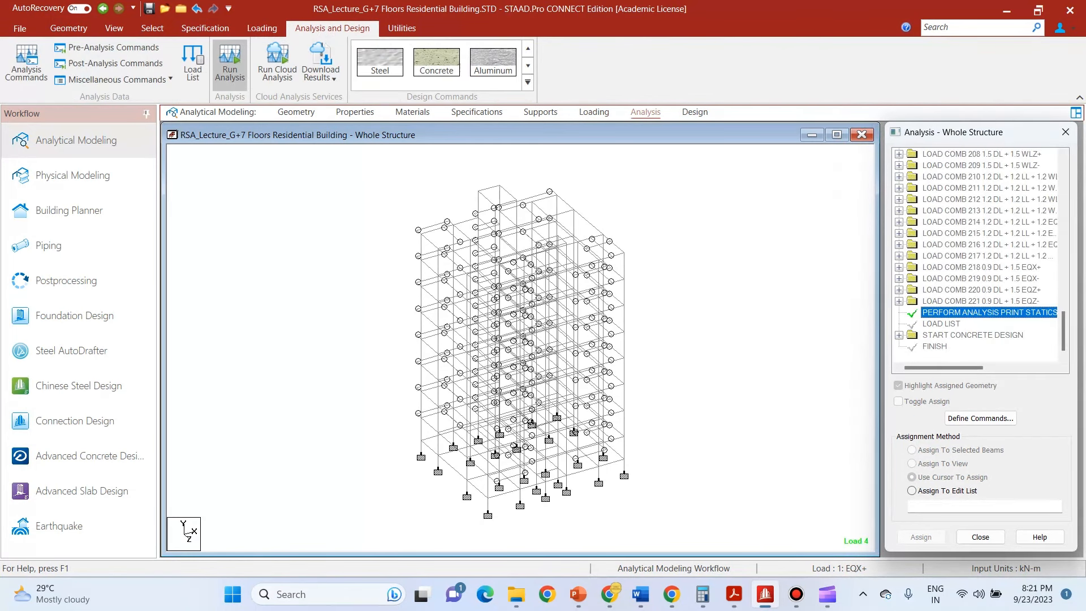
{"action": "left_click", "coordinate": [230, 65]}
{"action": "key", "text": "Return"}
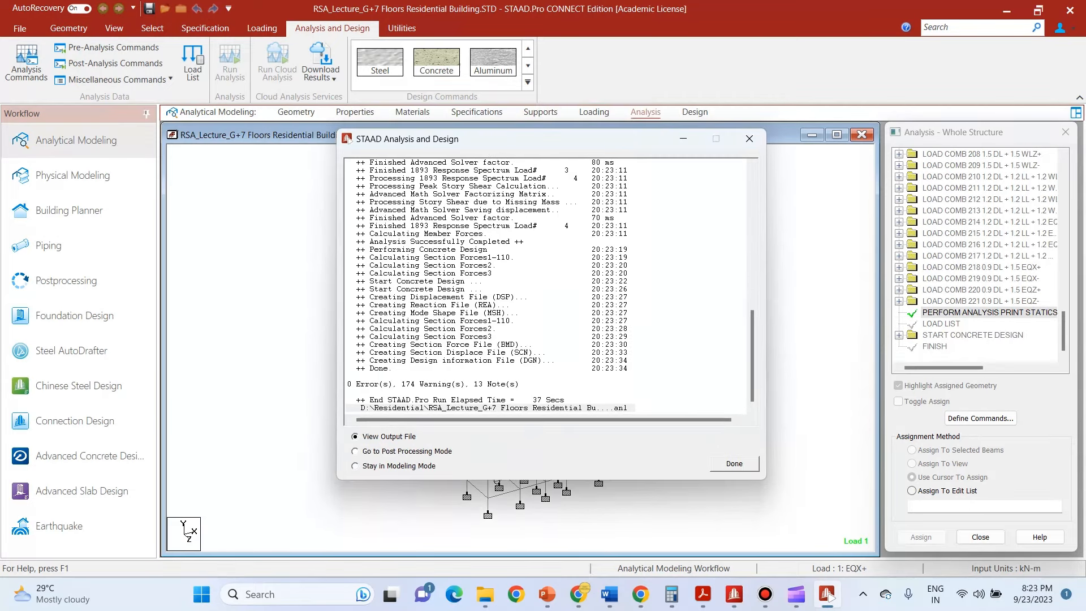
{"action": "key", "text": "Return"}
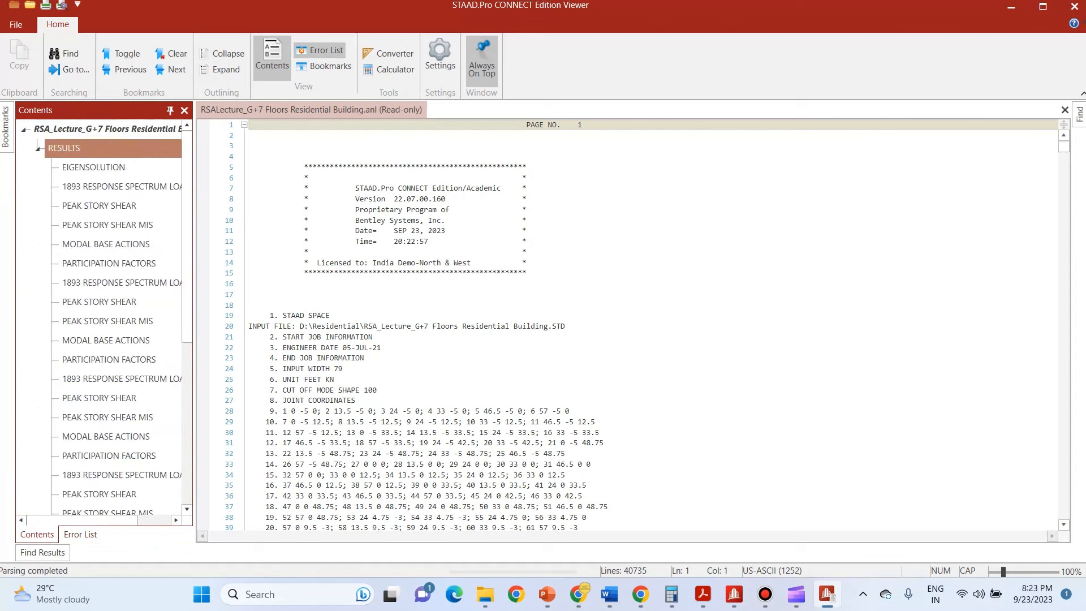
Step: Examine the total CQC base shear at the end of the EQX+ load case's participation factors
{"action": "left_click", "coordinate": [109, 263]}
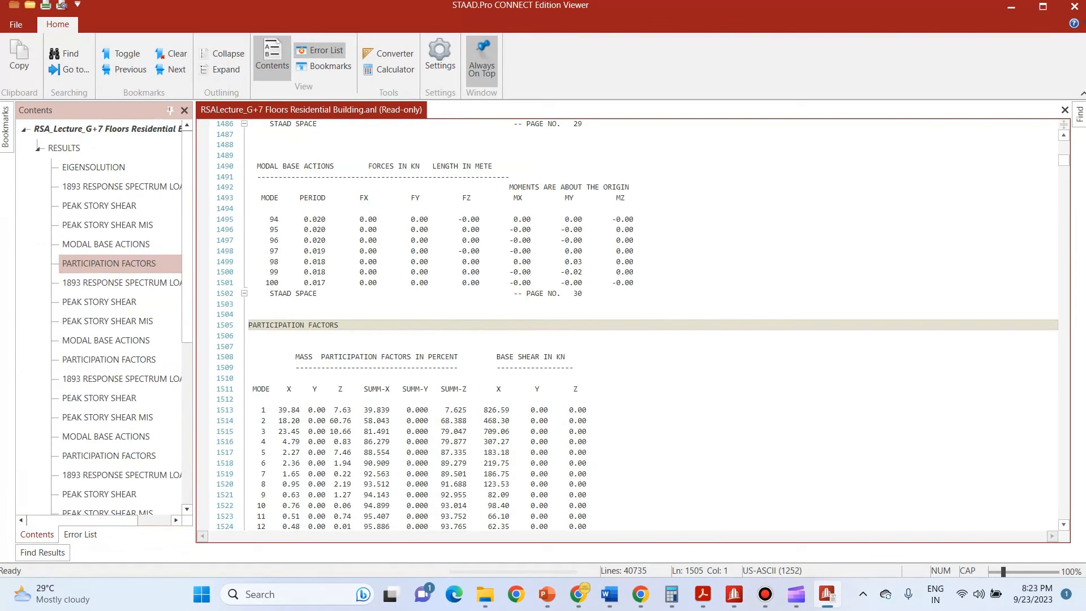
{"action": "scroll", "coordinate": [628, 325], "scroll_direction": "down", "scroll_amount": 7}
{"action": "scroll", "coordinate": [627, 325], "scroll_direction": "down", "scroll_amount": 18}
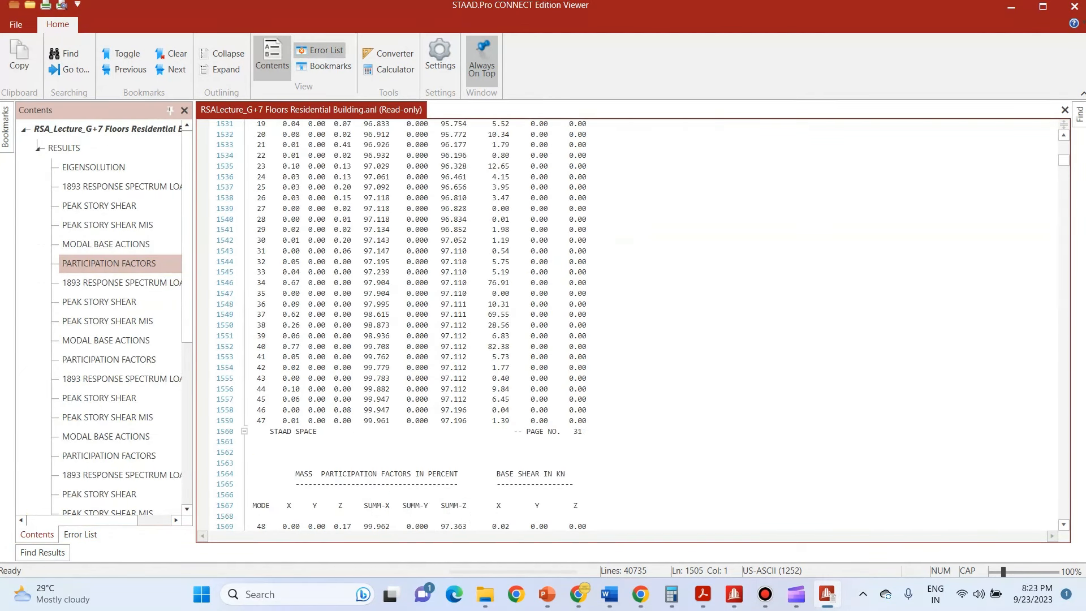
{"action": "scroll", "coordinate": [627, 325], "scroll_direction": "down", "scroll_amount": 11}
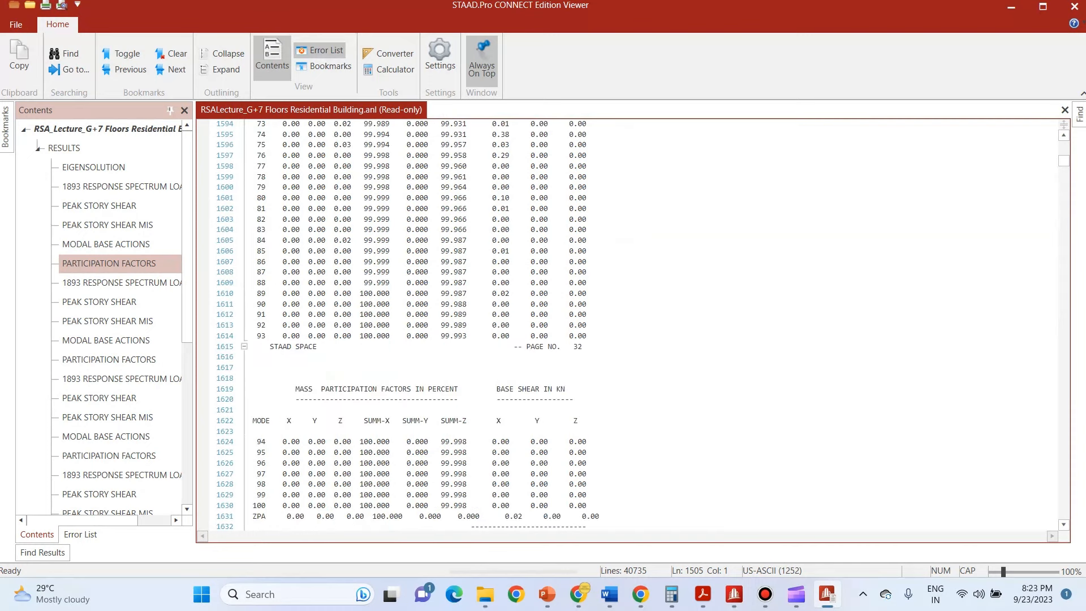
{"action": "scroll", "coordinate": [628, 326], "scroll_direction": "down", "scroll_amount": 9}
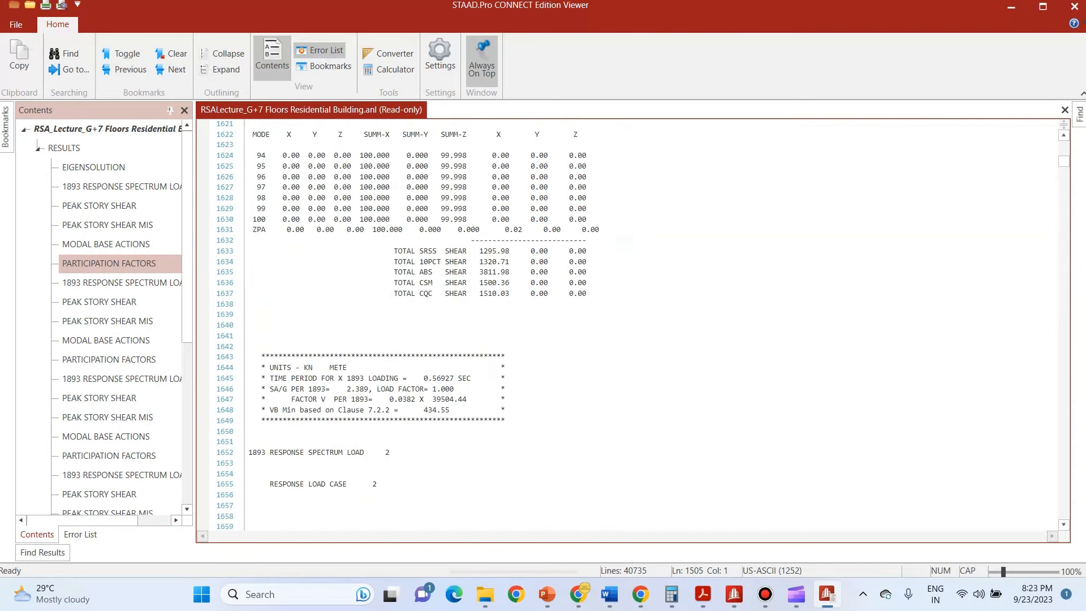
{"action": "left_click_drag", "start_coordinate": [389, 293], "coordinate": [586, 293]}
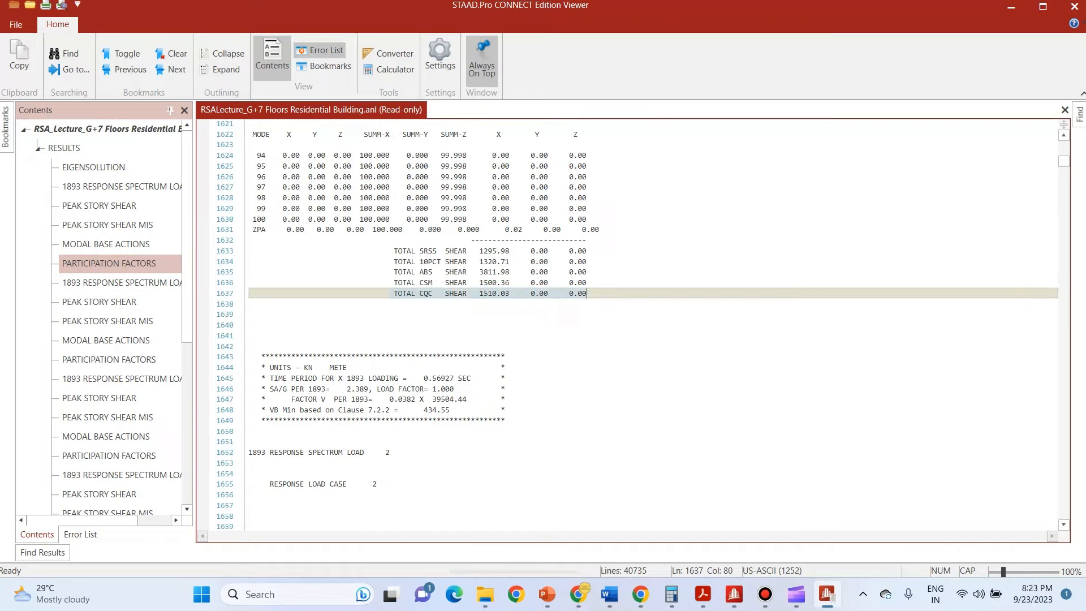